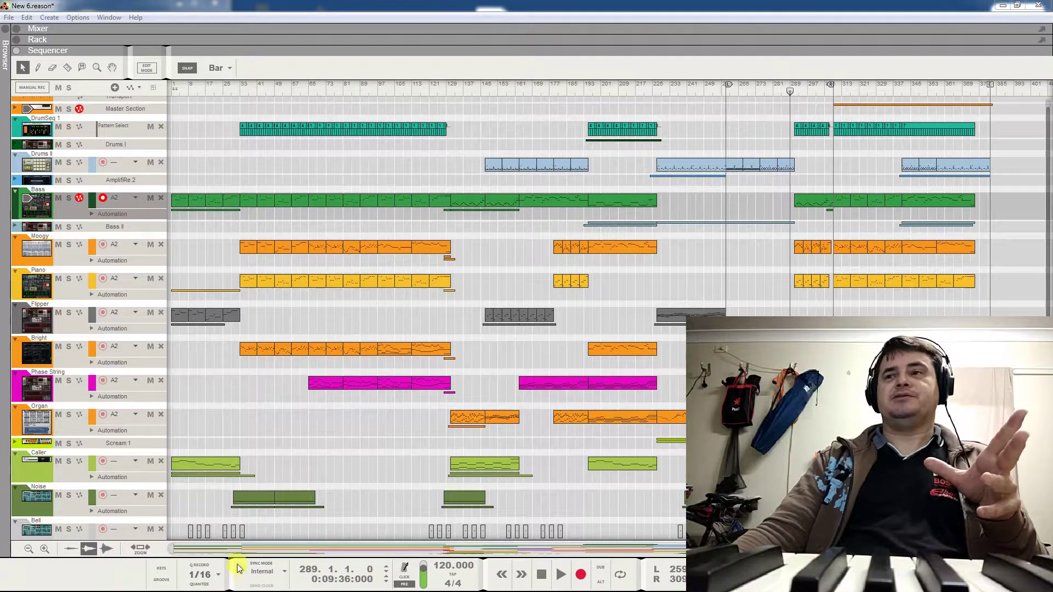
# - Switch to Chrome and close the YouTube video "How Taylor Swift Writes Melodies"
pyautogui.moveTo(178, 586)
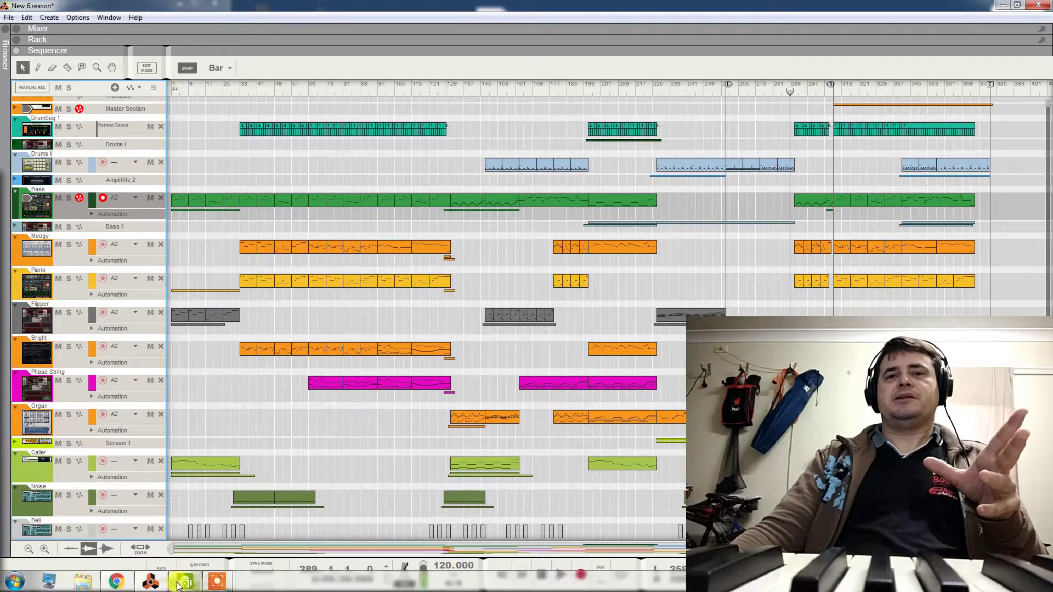
pyautogui.click(124, 585)
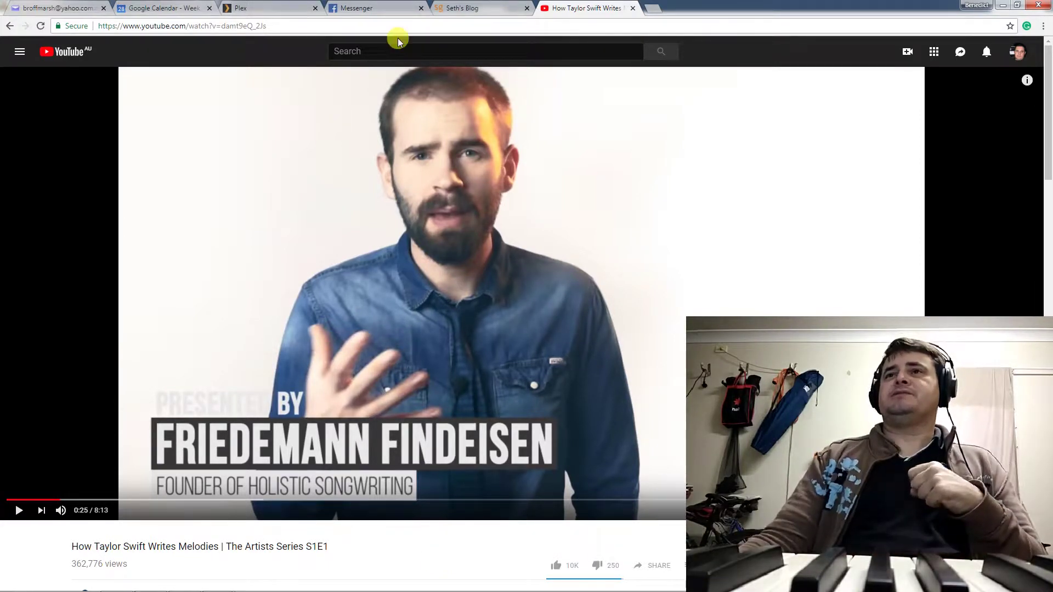
pyautogui.click(633, 8)
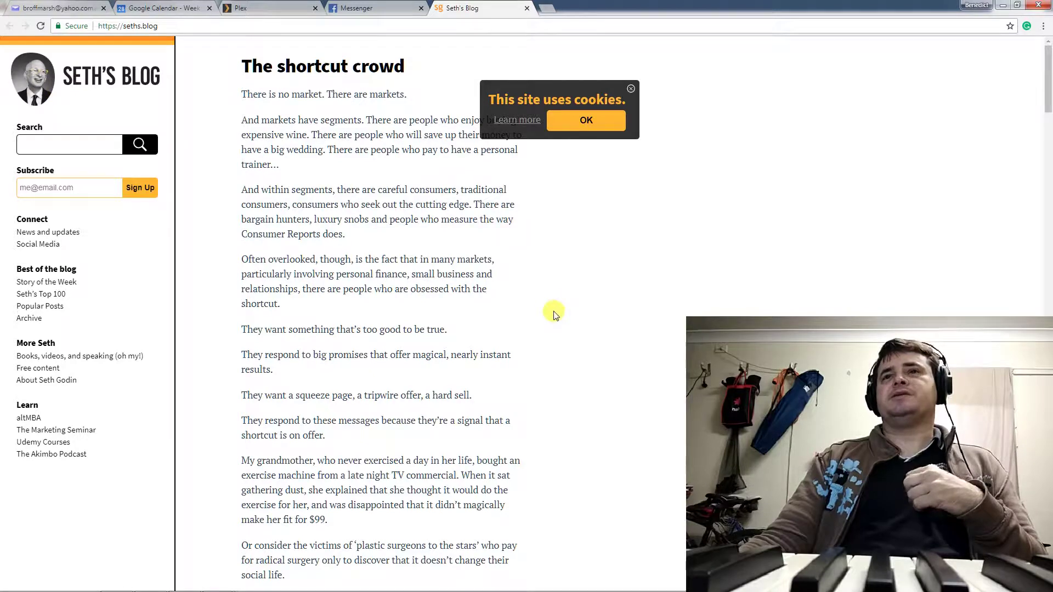
# - Dismiss the cookie notice on Seth's Blog and highlight the lines "They want something that's too good to be true" and "squeeze page, a tripwire offer, a hard sell"
pyautogui.click(608, 123)
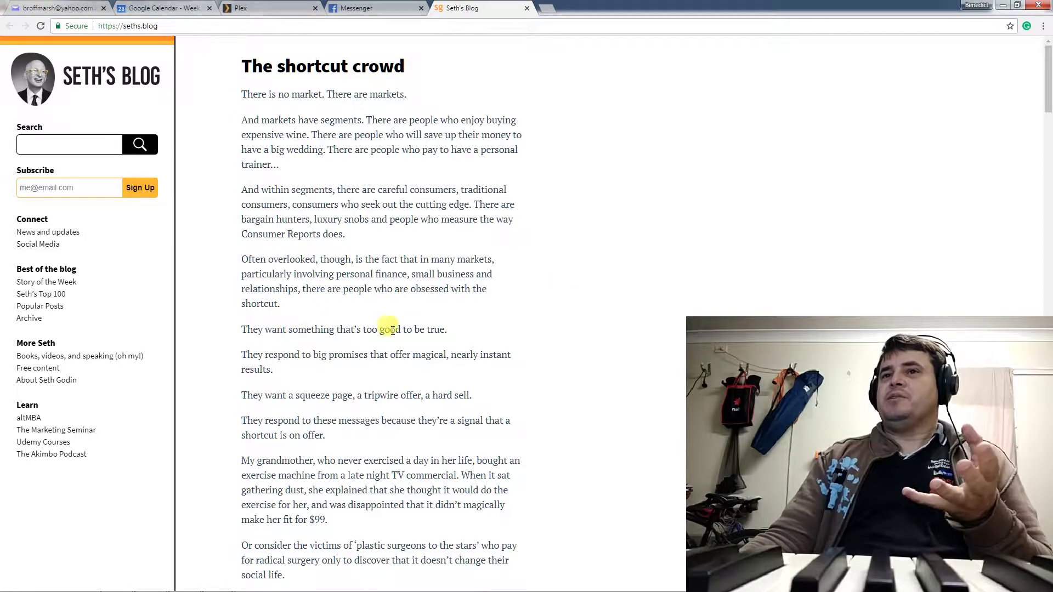
pyautogui.moveTo(445, 329); pyautogui.dragTo(247, 328)
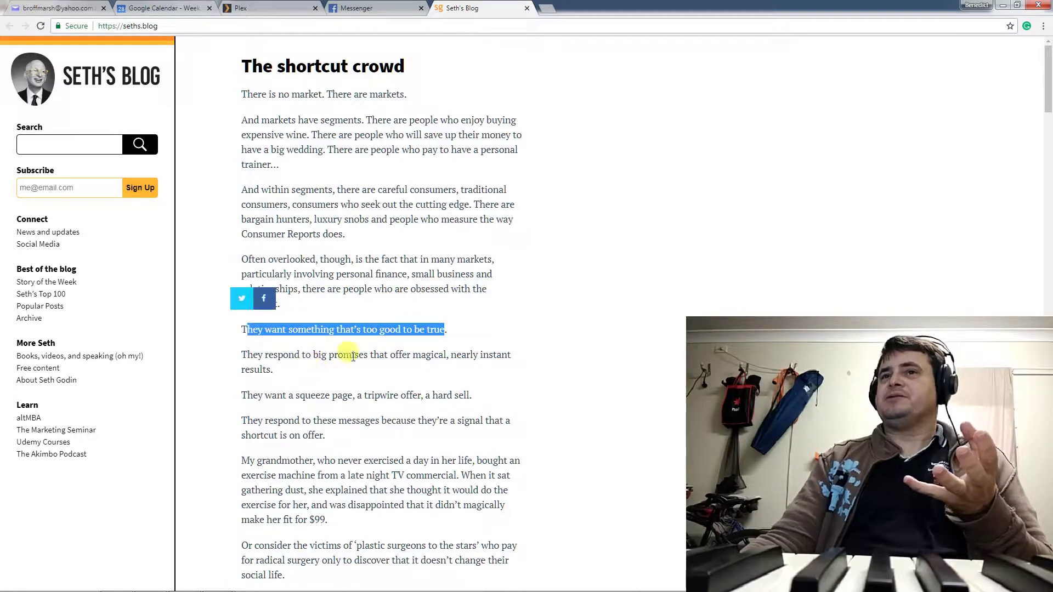
pyautogui.click(299, 395)
pyautogui.moveTo(299, 394); pyautogui.dragTo(469, 395)
pyautogui.click(468, 430)
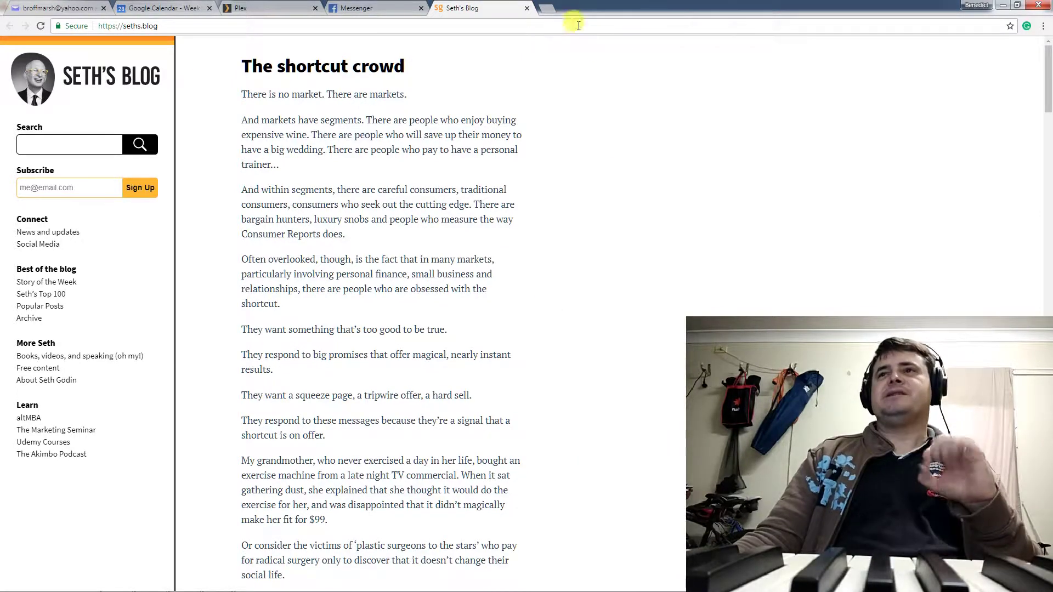
# - Close Seth's Blog and minimize Chrome to return to the Reason song
pyautogui.click(528, 8)
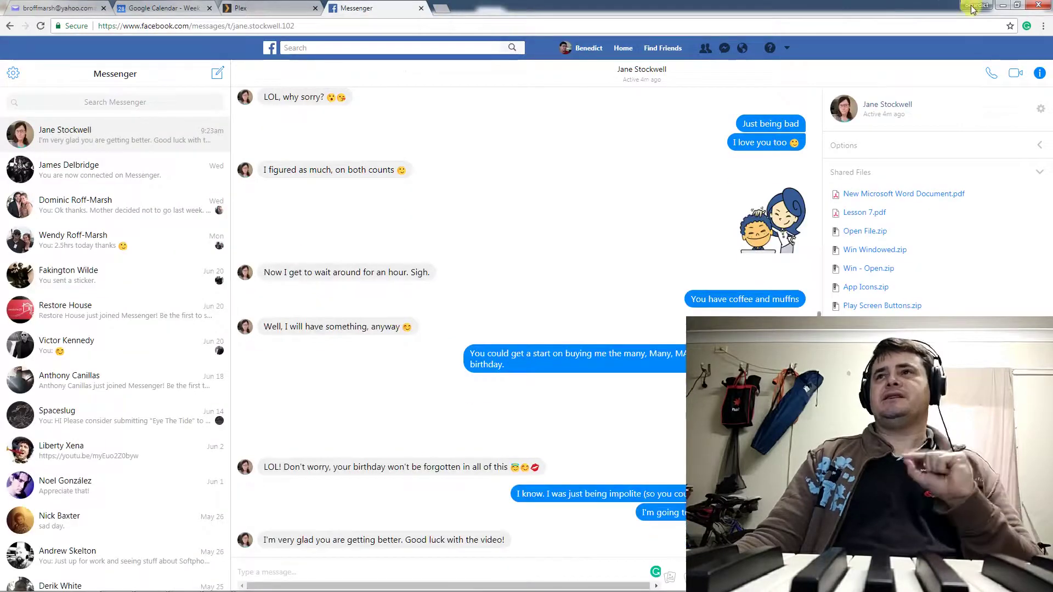
pyautogui.click(1003, 5)
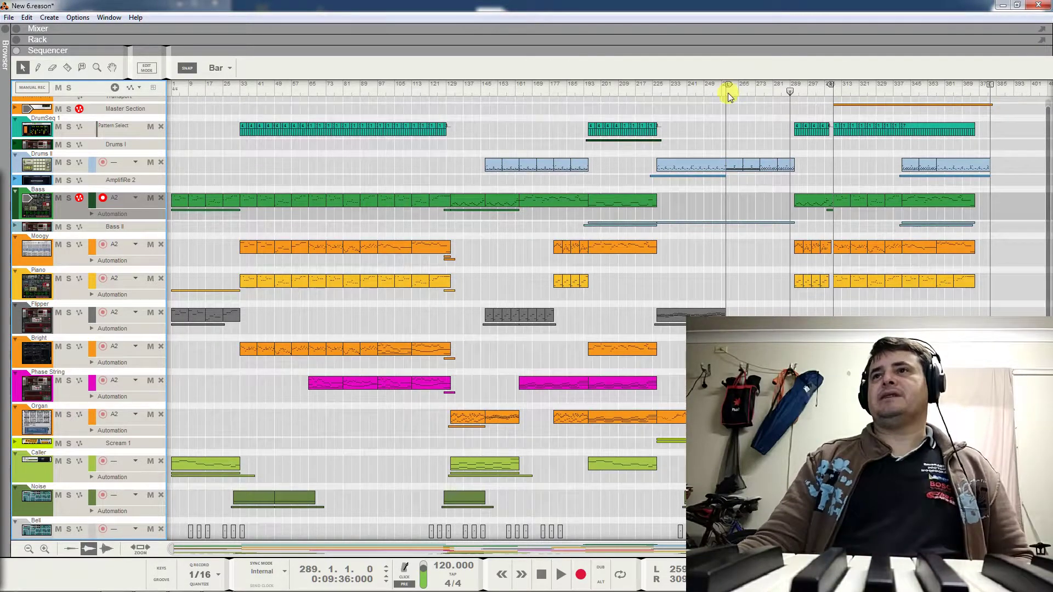
# - Set the left locator to bar 1 and the right locator to bar 131, and move the song position to bar 382
pyautogui.moveTo(731, 89); pyautogui.dragTo(159, 89)
pyautogui.moveTo(832, 84)
pyautogui.mouseDown()
pyautogui.moveTo(725, 104)
pyautogui.moveTo(446, 119)
pyautogui.mouseUp()
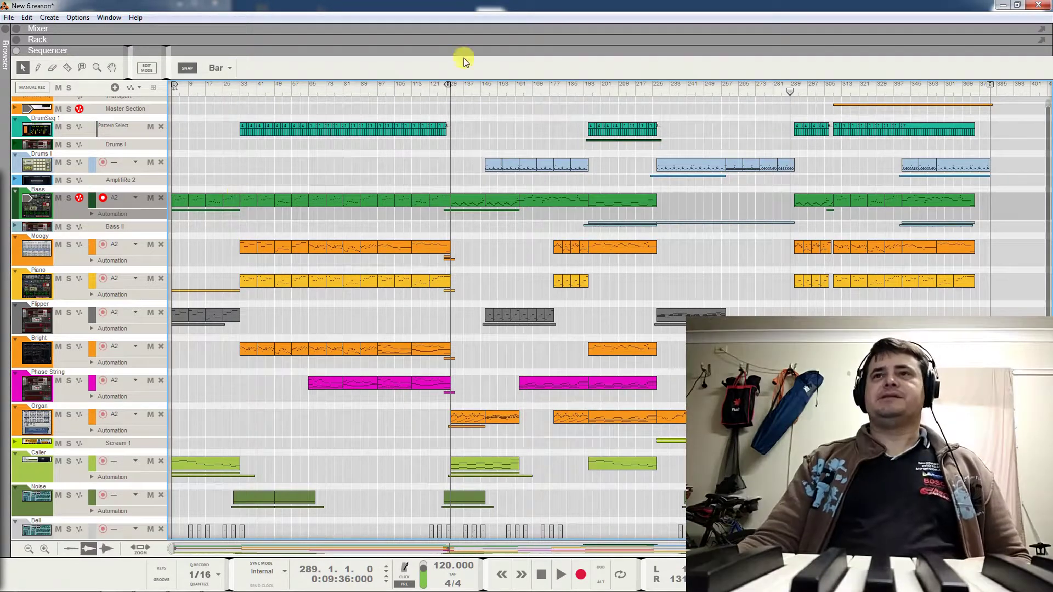
pyautogui.click(448, 97)
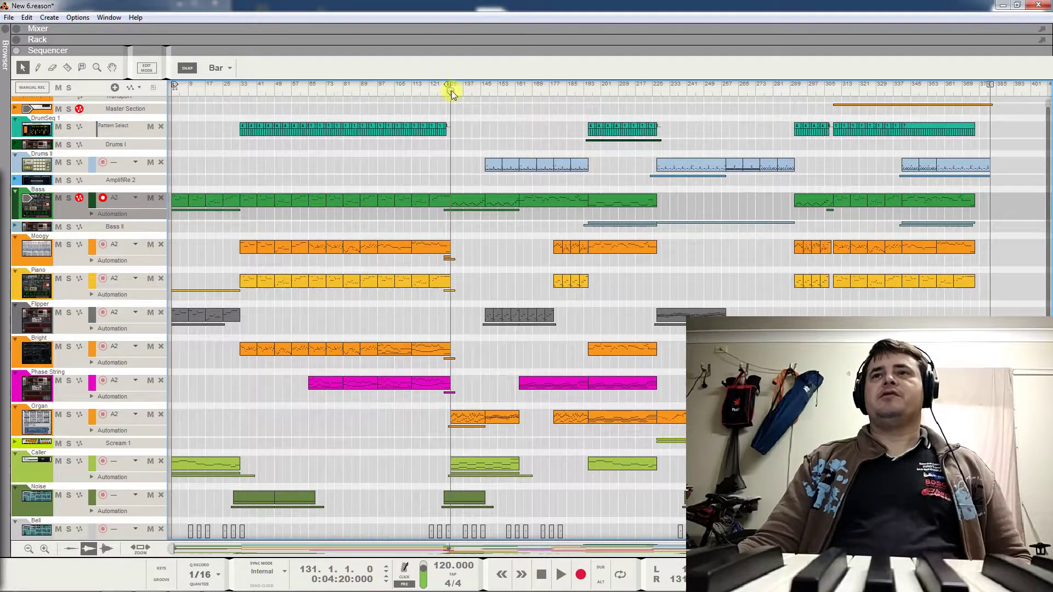
pyautogui.moveTo(450, 90); pyautogui.dragTo(992, 133)
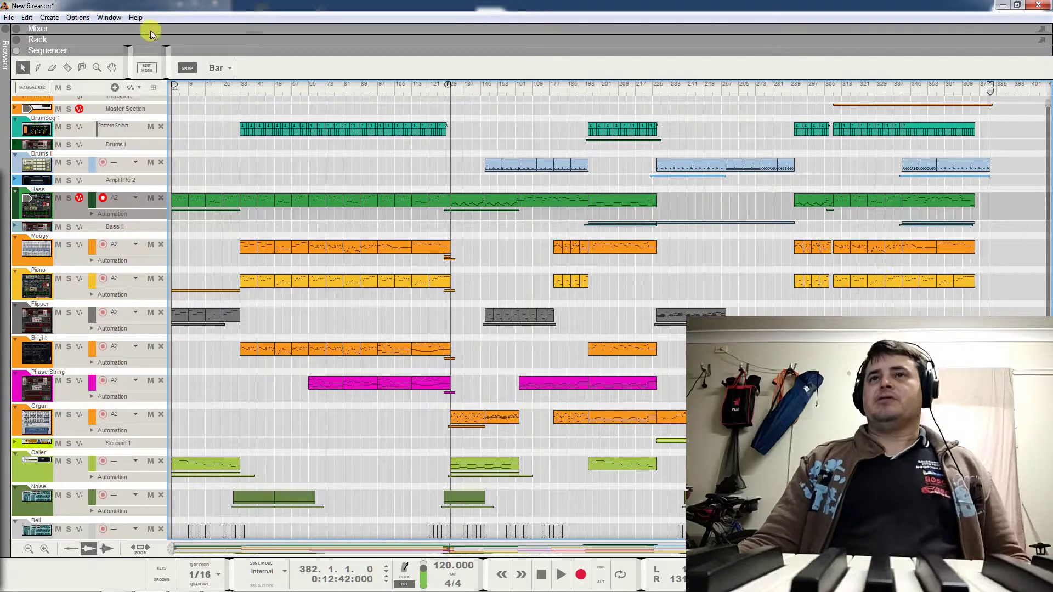
# - Mute the DrumSeq 1, Organ, Scream 1, Caller, Noise and Bell tracks
pyautogui.click(58, 127)
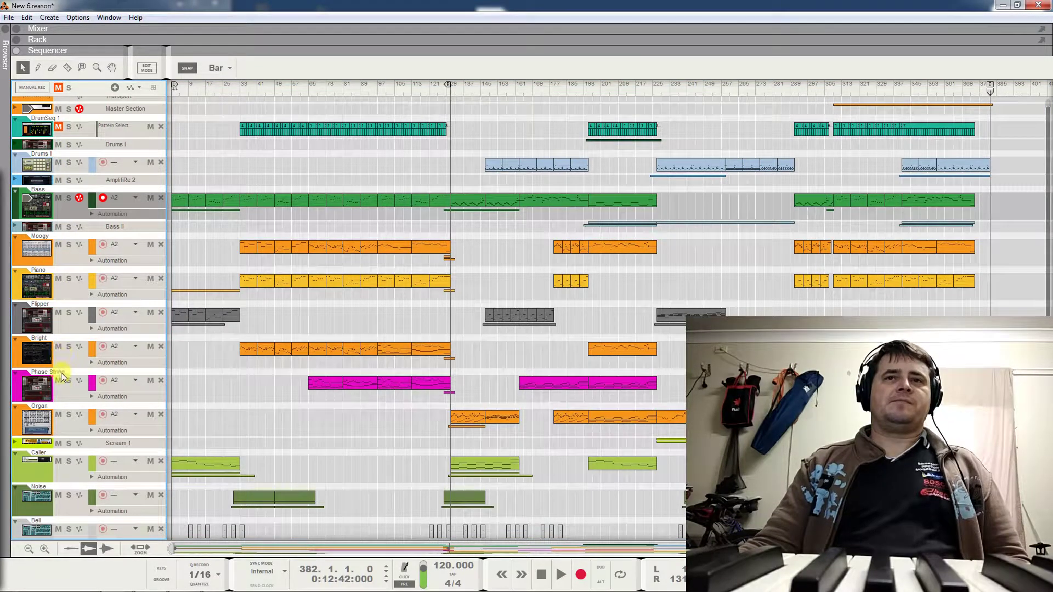
pyautogui.click(58, 415)
pyautogui.click(58, 443)
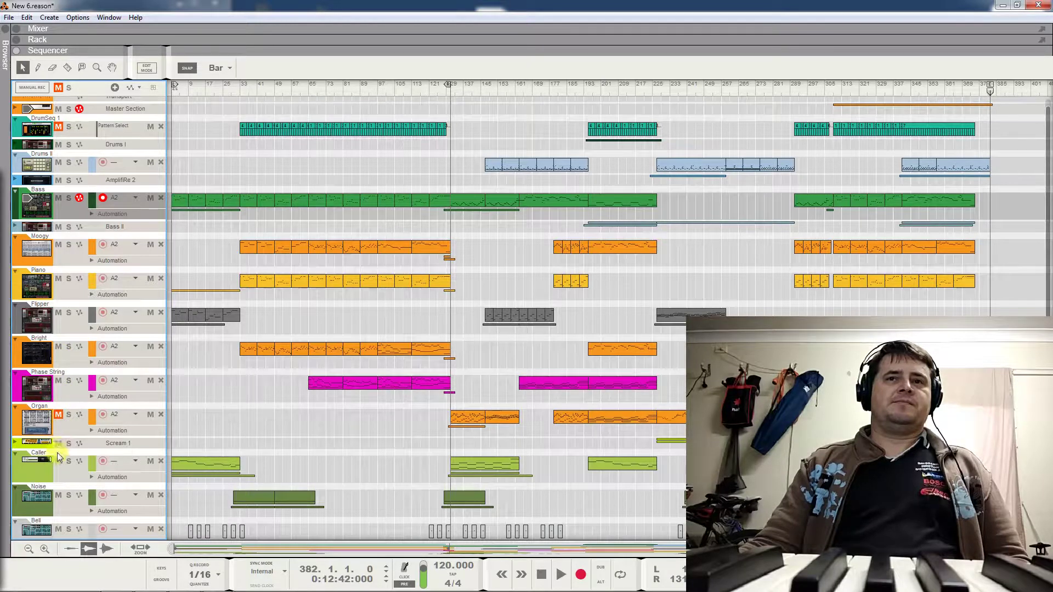
pyautogui.click(58, 461)
pyautogui.click(58, 495)
pyautogui.click(58, 529)
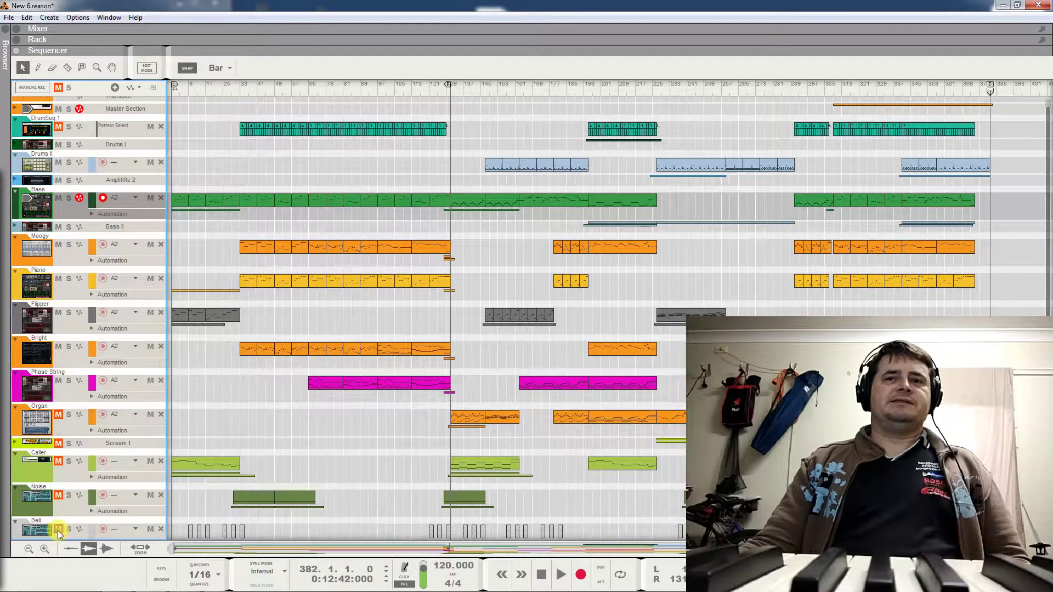
# - Play the song from about bar 25 through the start of the Moogy, Piano and Bright clips, and stop playback
pyautogui.click(223, 93)
pyautogui.press('space')
pyautogui.click(219, 92)
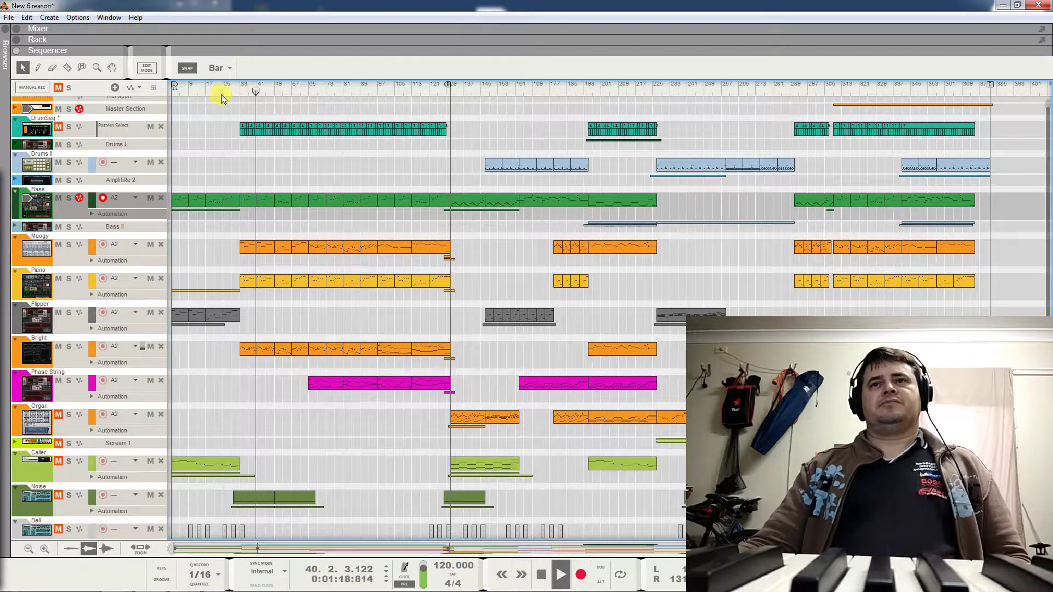
pyautogui.click(542, 574)
# - Listen to the passages starting at bar 64 and bar 97, stopping playback after each
pyautogui.click(307, 87)
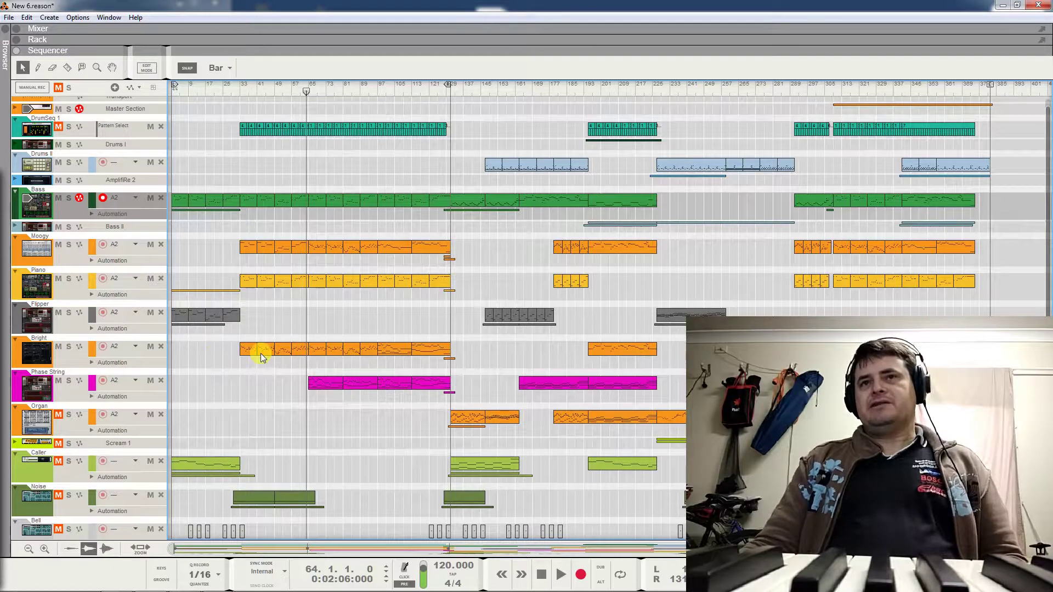
pyautogui.press('space')
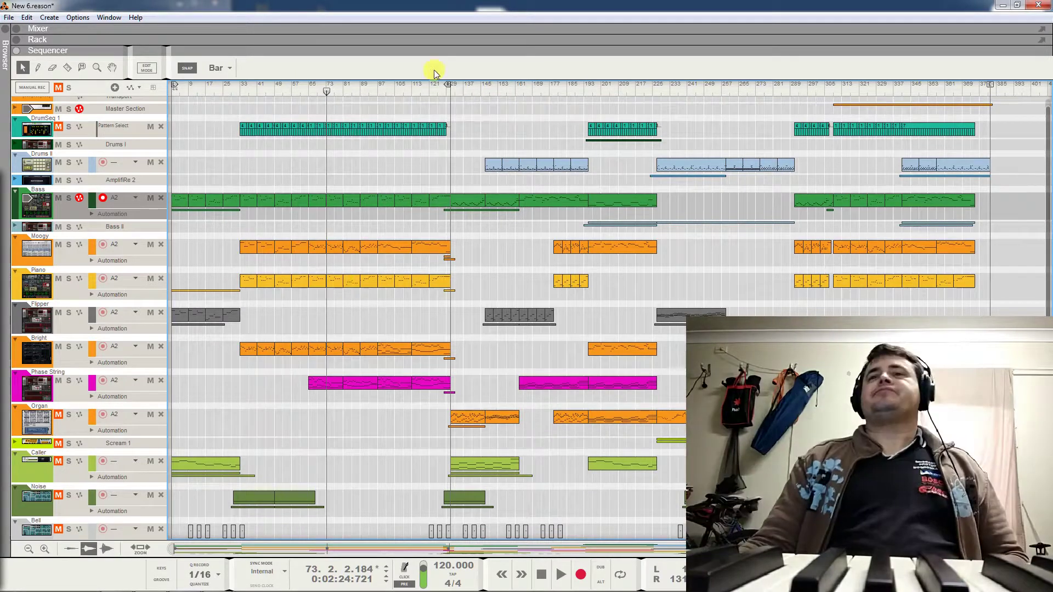
pyautogui.click(377, 91)
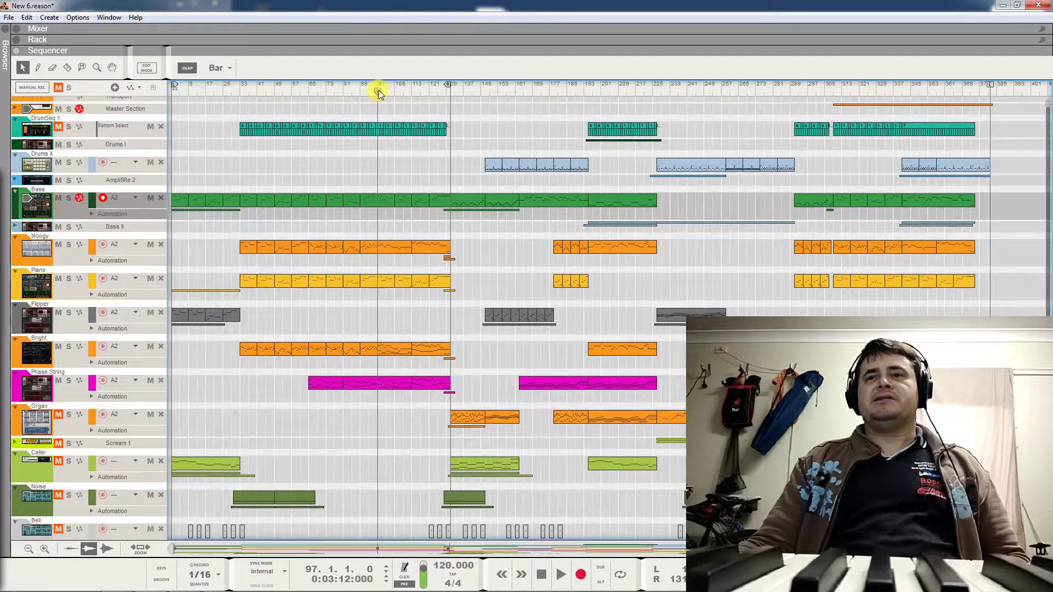
pyautogui.press('space')
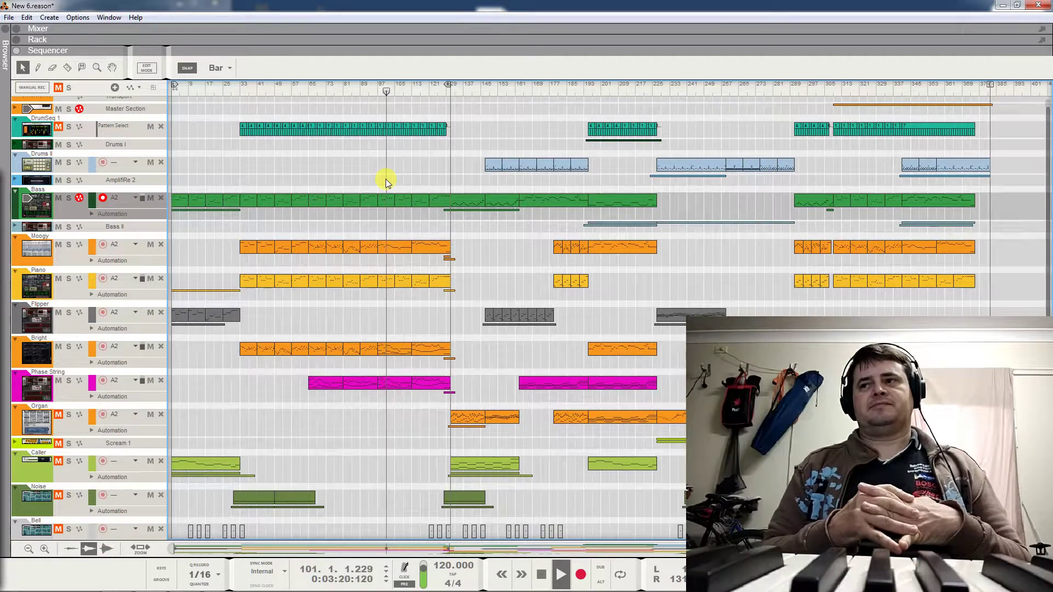
pyautogui.press('space')
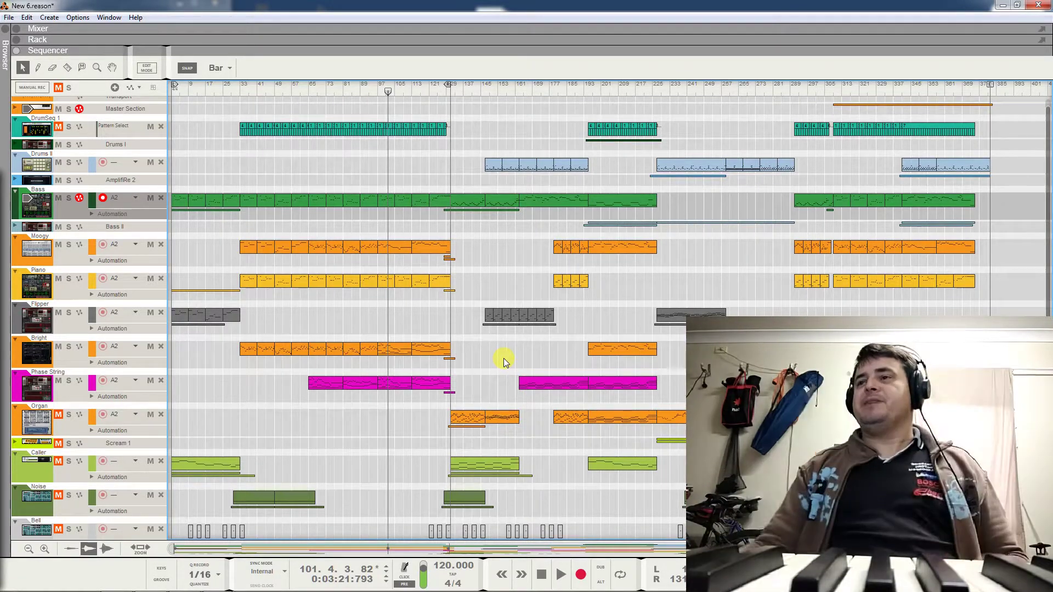
# - Set the song position to bar 130 and play the transition into the next section
pyautogui.click(450, 92)
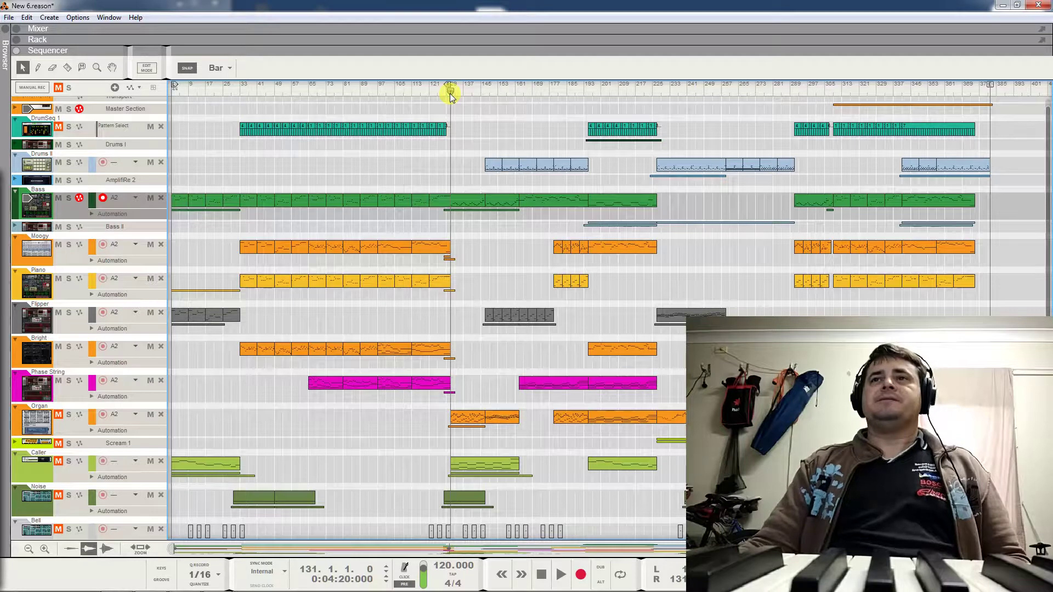
pyautogui.moveTo(449, 93); pyautogui.dragTo(446, 95)
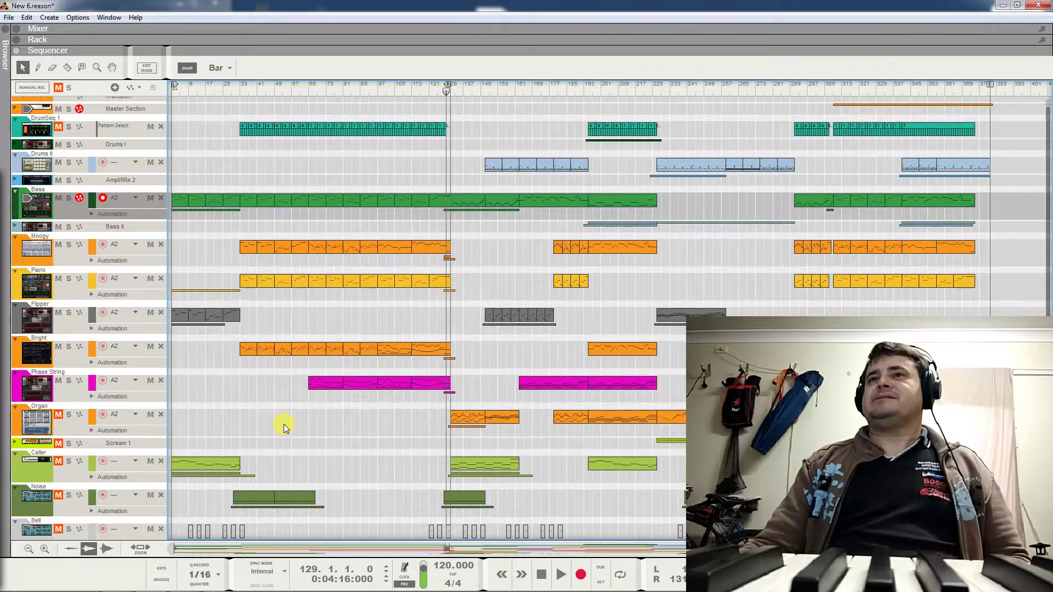
pyautogui.moveTo(448, 93); pyautogui.dragTo(449, 91)
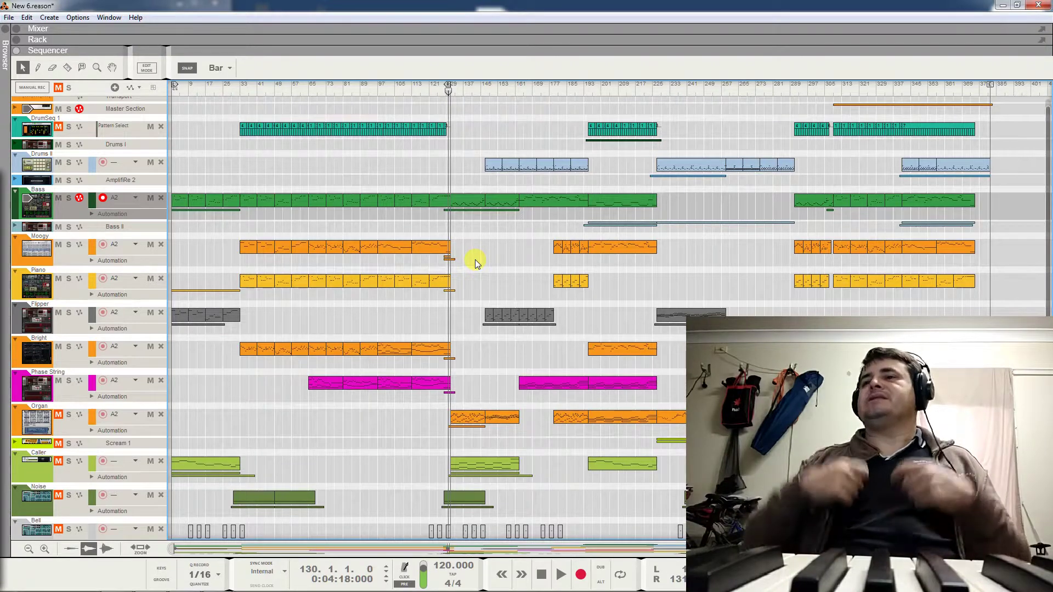
pyautogui.press('space')
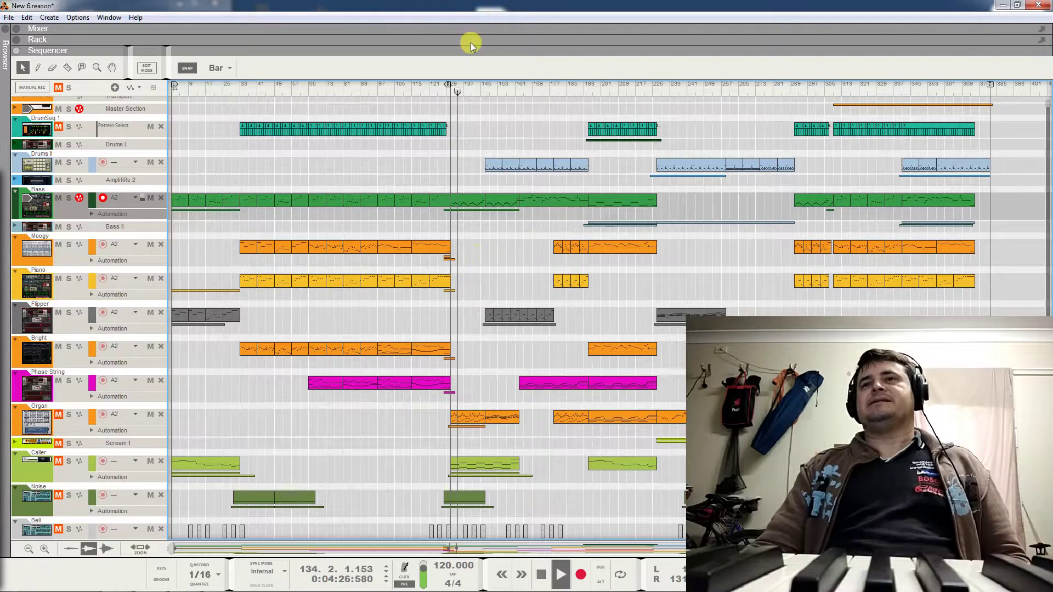
# - Unmute the Organ track and play the song from bar 143, stopping partway into the Flipper clips
pyautogui.click(58, 415)
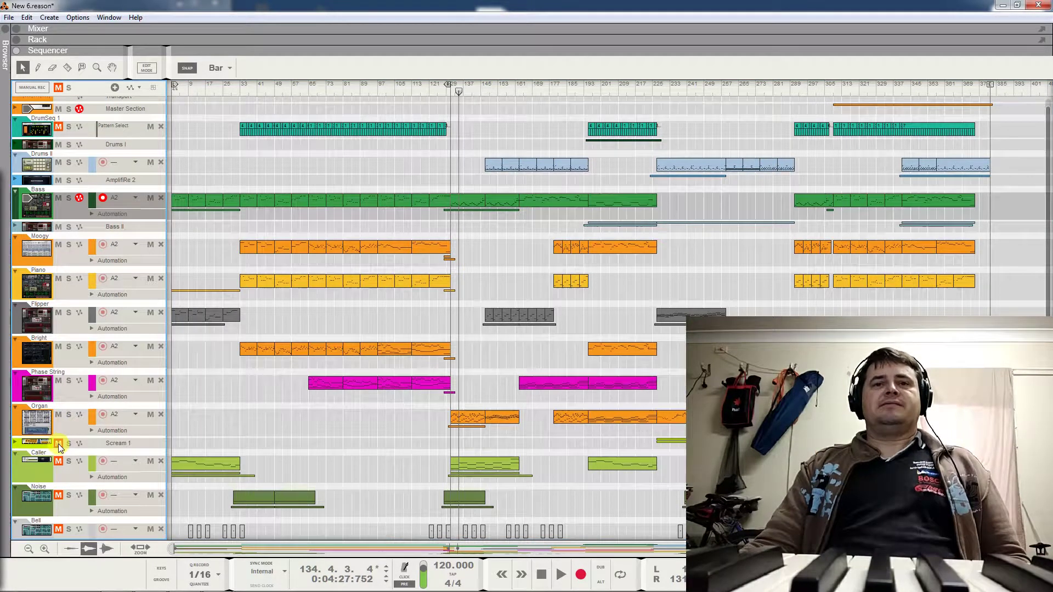
pyautogui.click(479, 92)
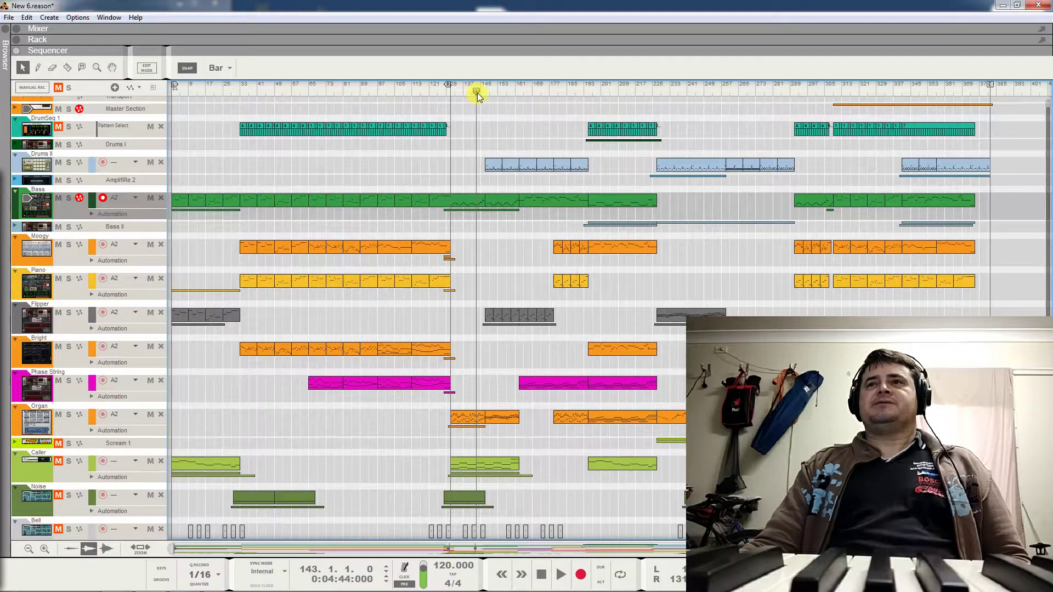
pyautogui.press('space')
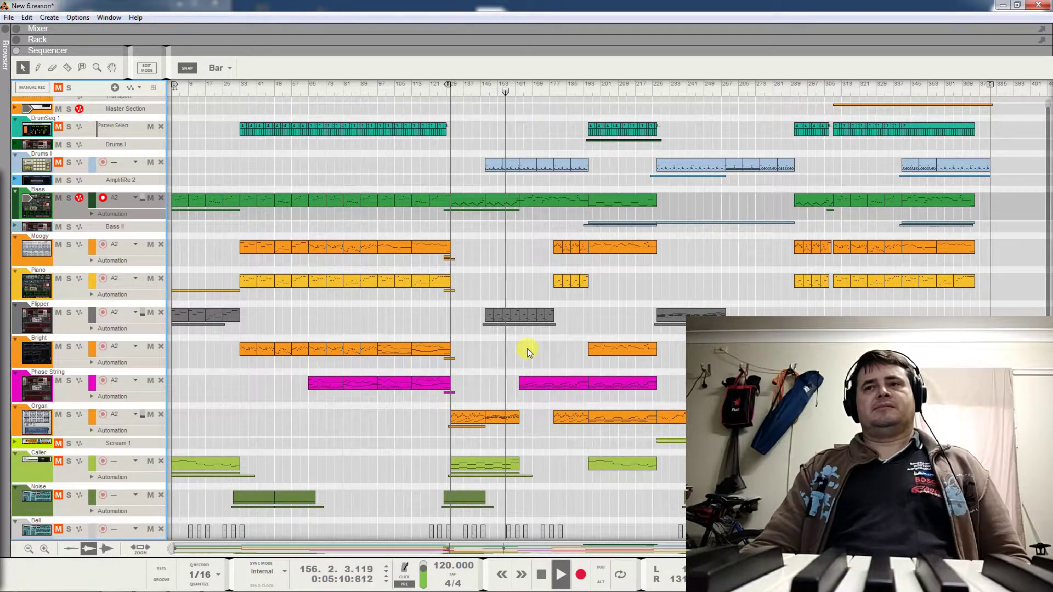
pyautogui.click(541, 574)
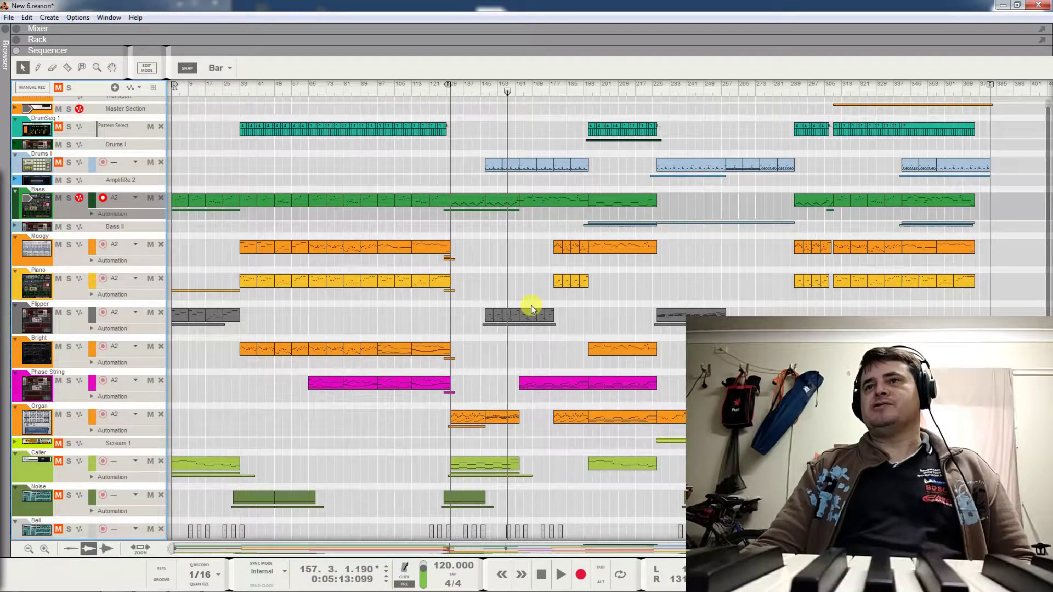
# - Play the Organ track soloed from bar 153, switch its solo off during playback, and stop
pyautogui.click(69, 415)
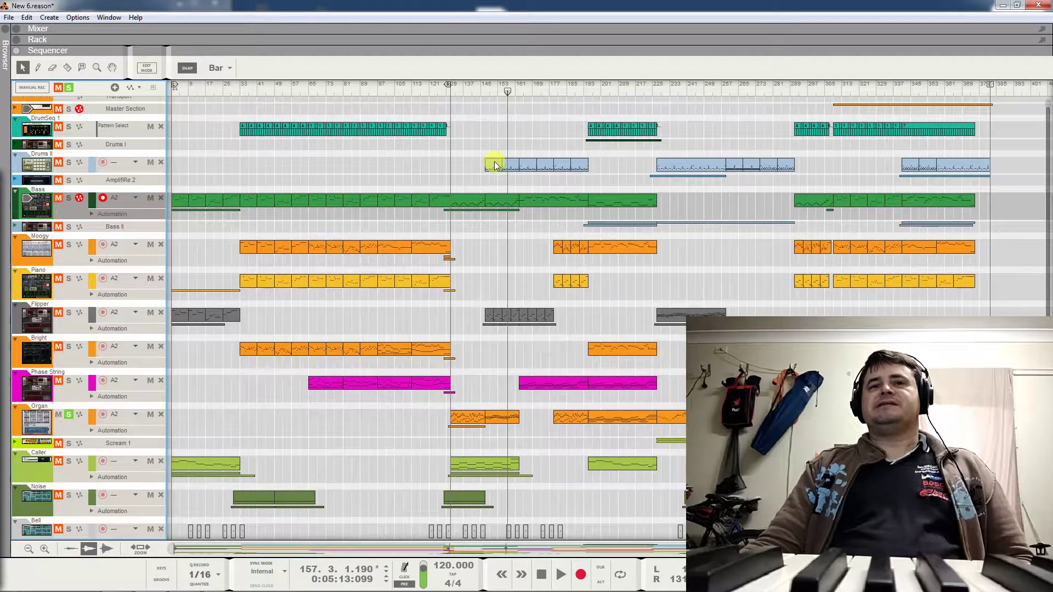
pyautogui.click(499, 91)
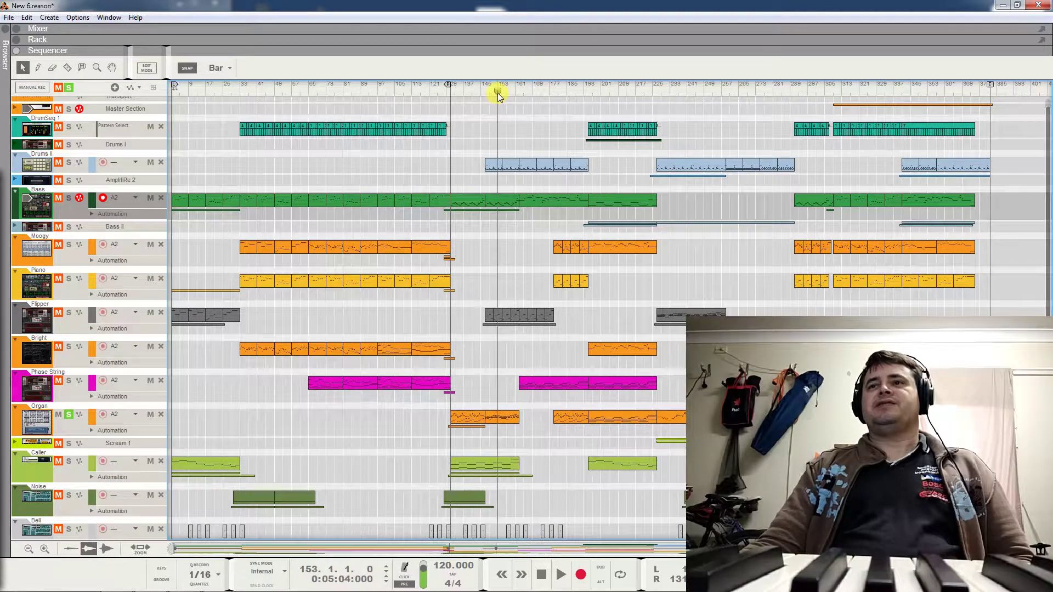
pyautogui.press('space')
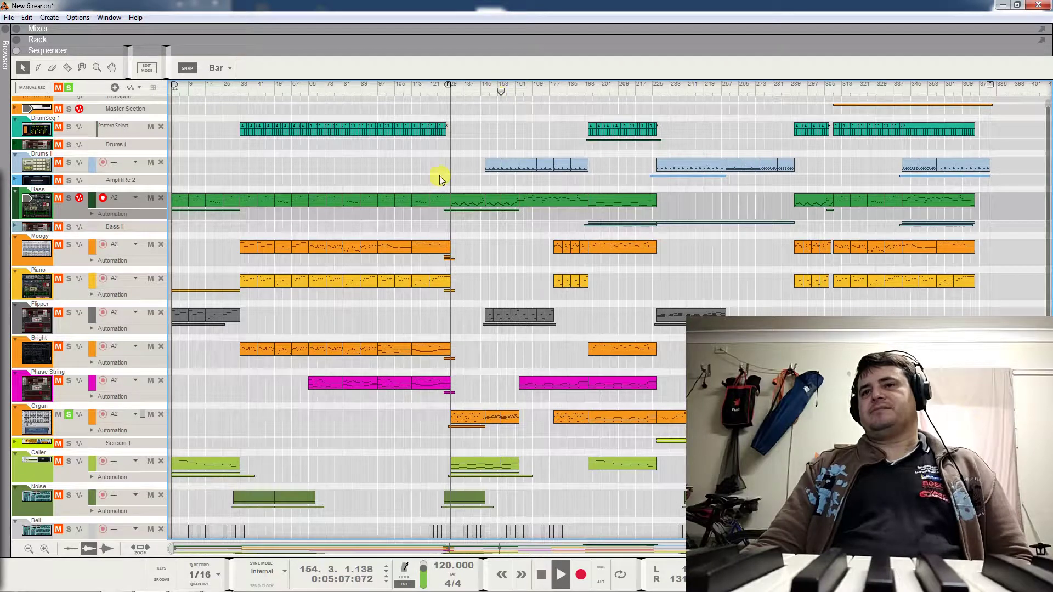
pyautogui.click(68, 414)
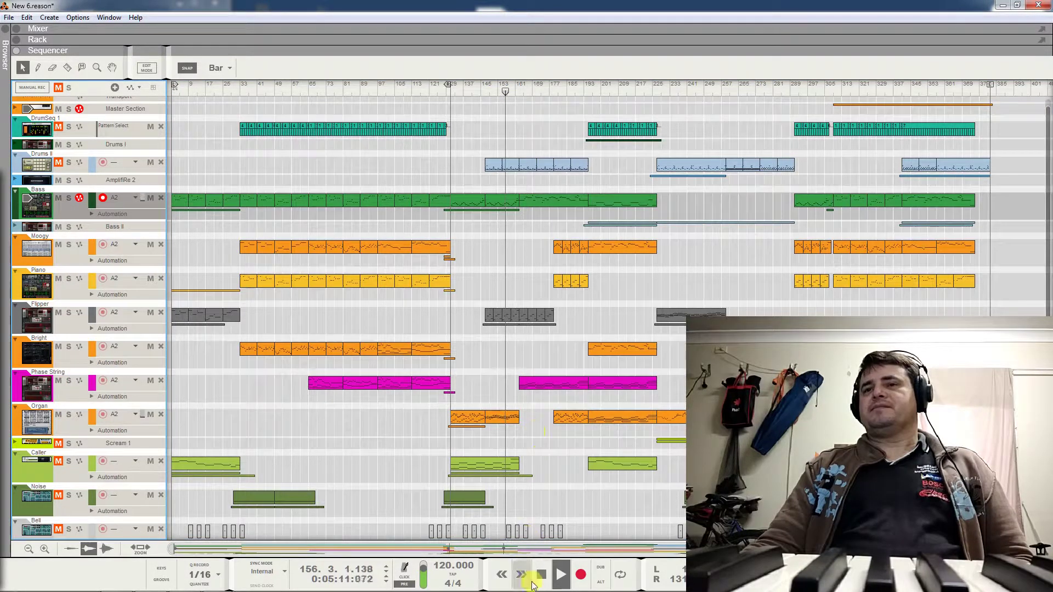
pyautogui.click(540, 580)
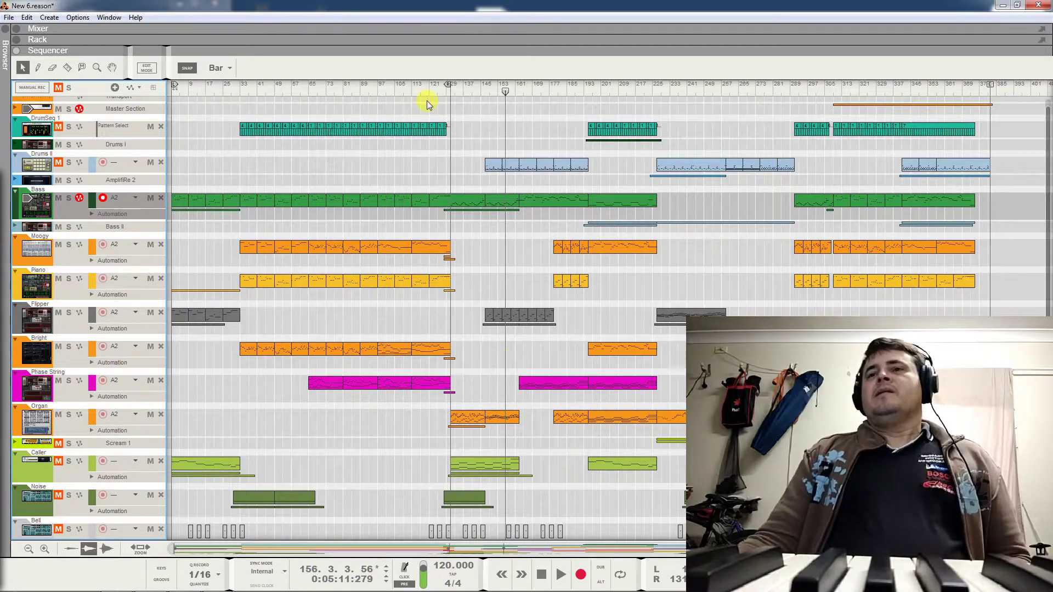
# - Set the song position to bar 130 and unmute the Scream 1, Caller, Noise and Bell tracks
pyautogui.click(447, 92)
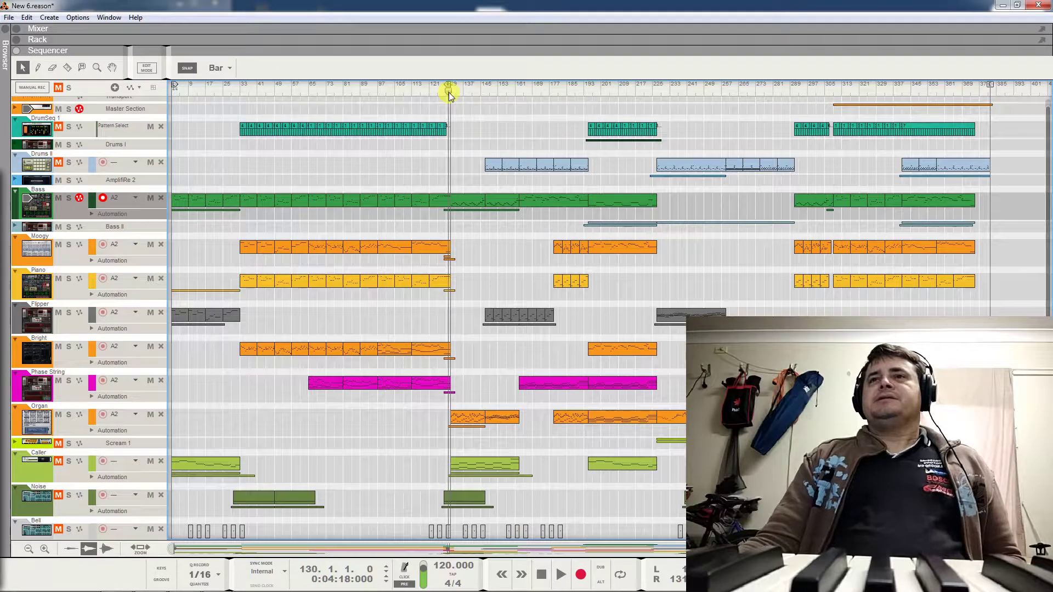
pyautogui.click(58, 443)
pyautogui.click(59, 461)
pyautogui.click(58, 495)
pyautogui.click(59, 529)
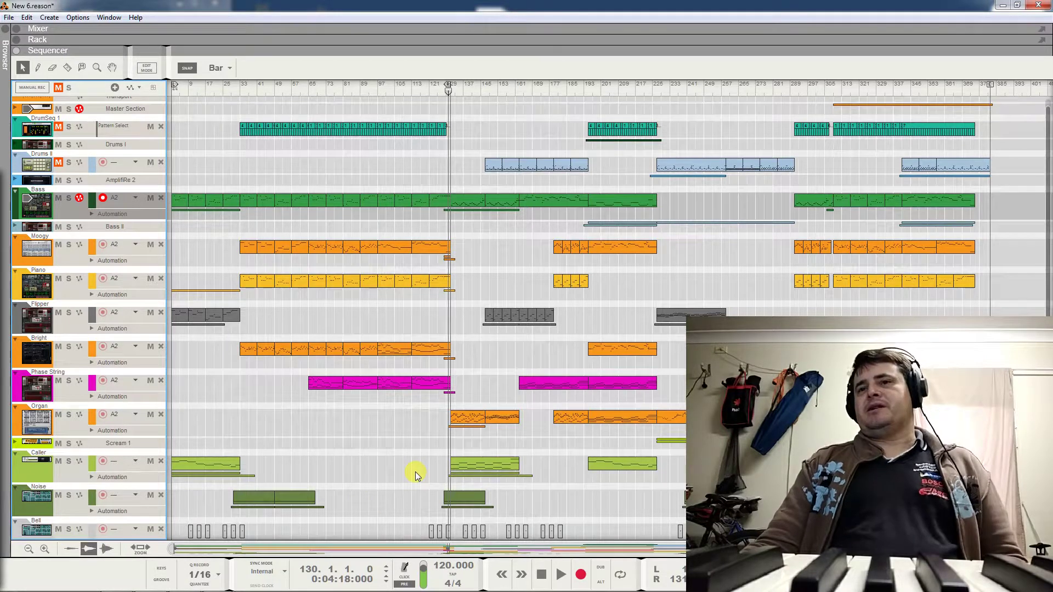
# - Play the song from bar 130, move the right locator to bar 126 during playback, and stop
pyautogui.press('space')
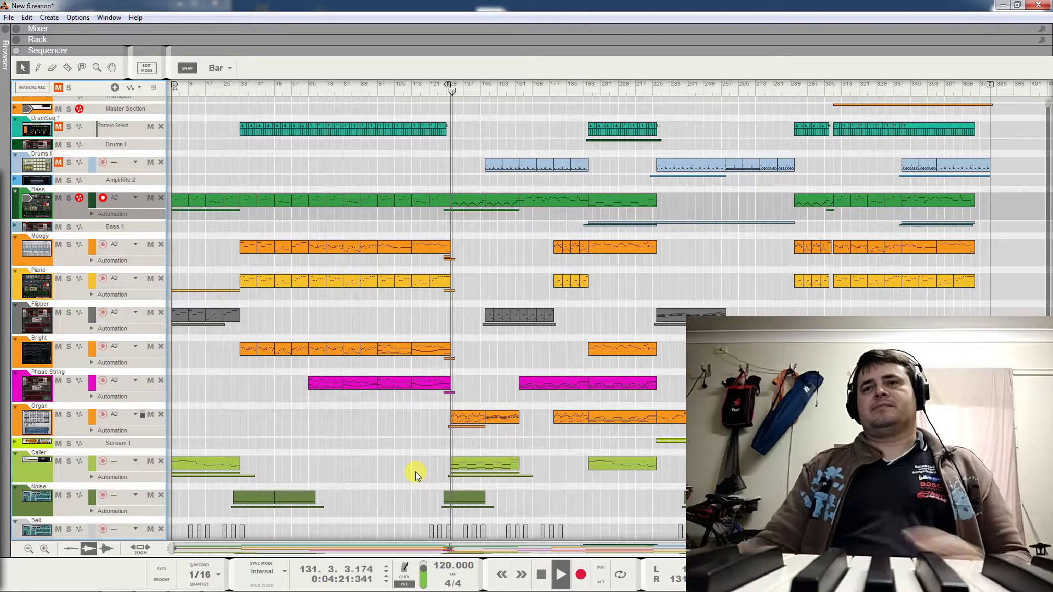
pyautogui.moveTo(446, 87); pyautogui.dragTo(436, 93)
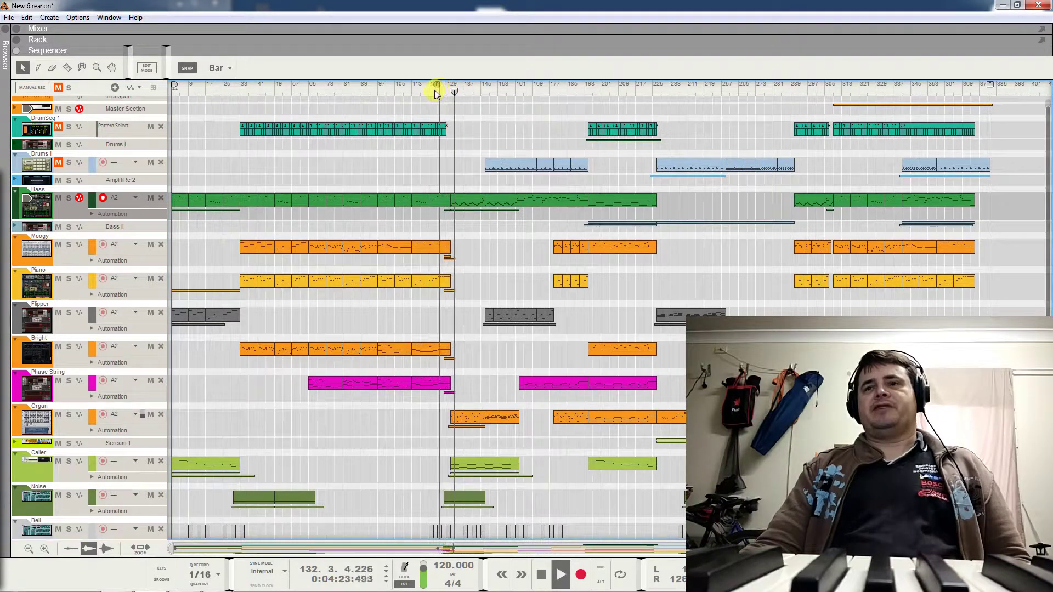
pyautogui.click(440, 94)
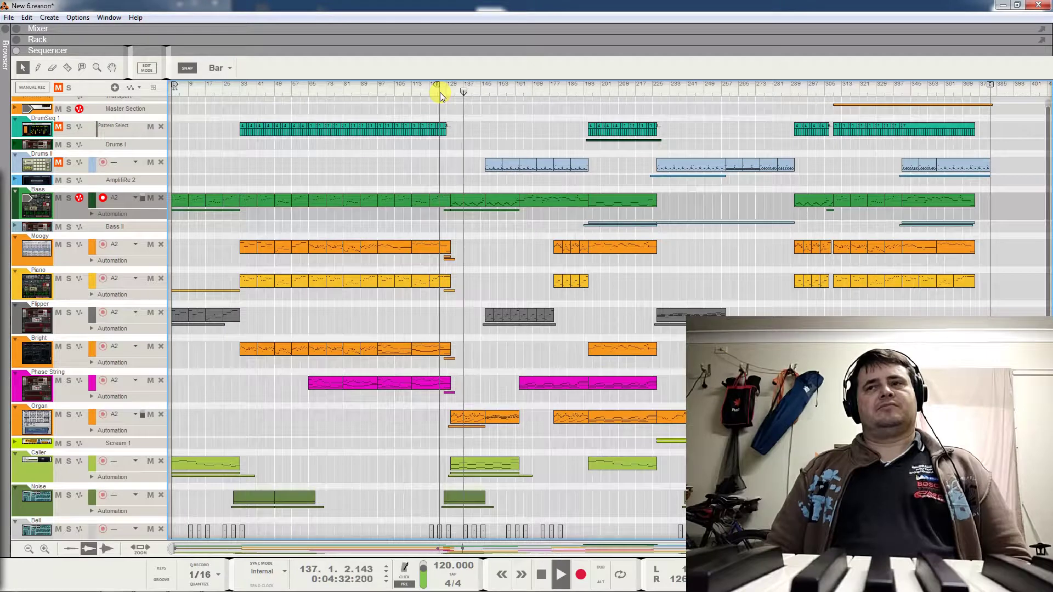
pyautogui.press('space')
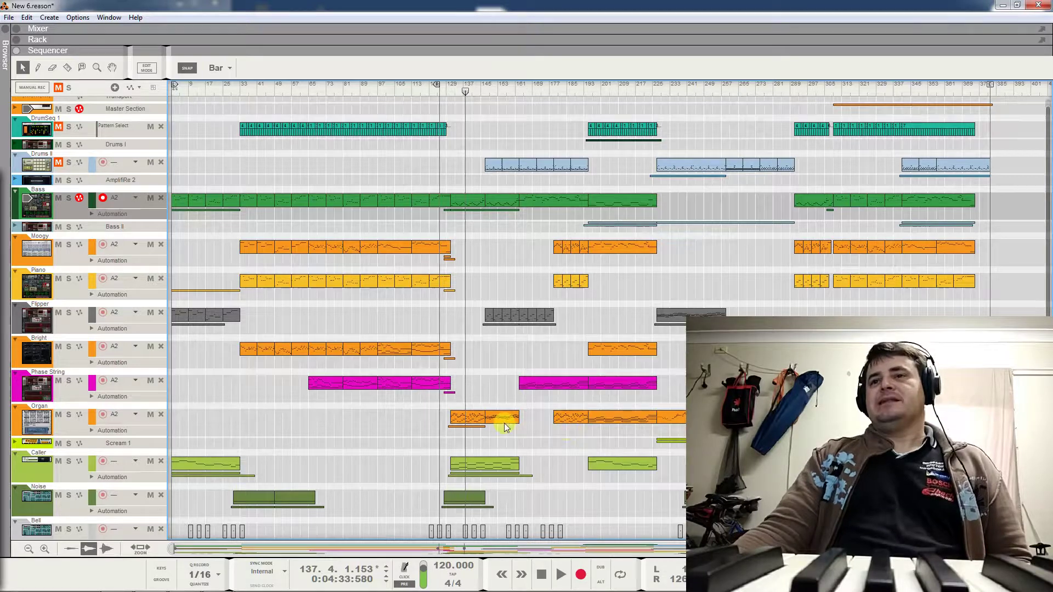
# - Select the Organ clip at bar 179, then play the section starting around bar 290 and stop near bar 308
pyautogui.click(570, 421)
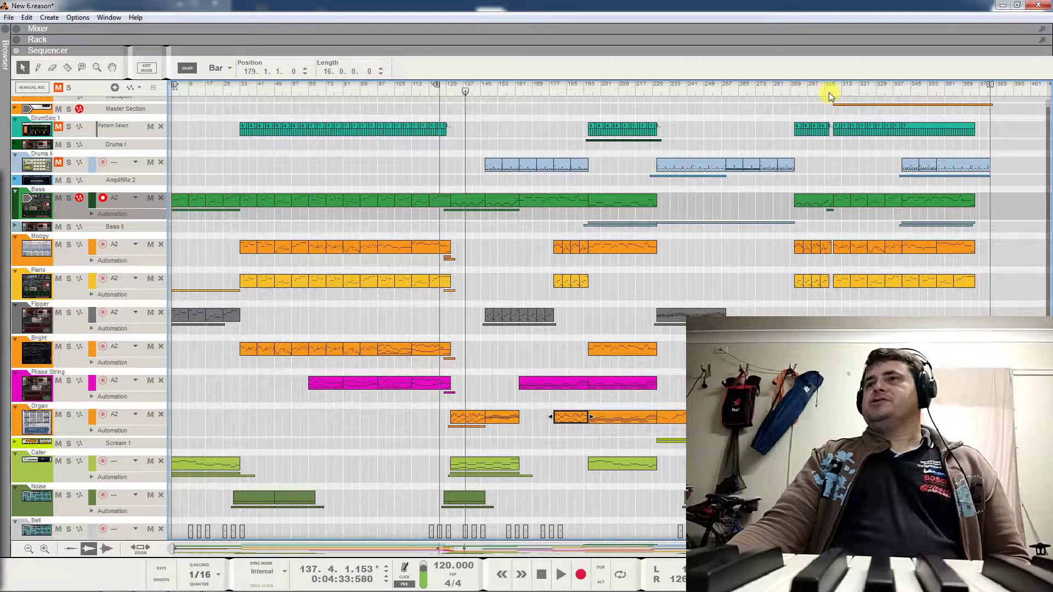
pyautogui.click(792, 94)
pyautogui.press('space')
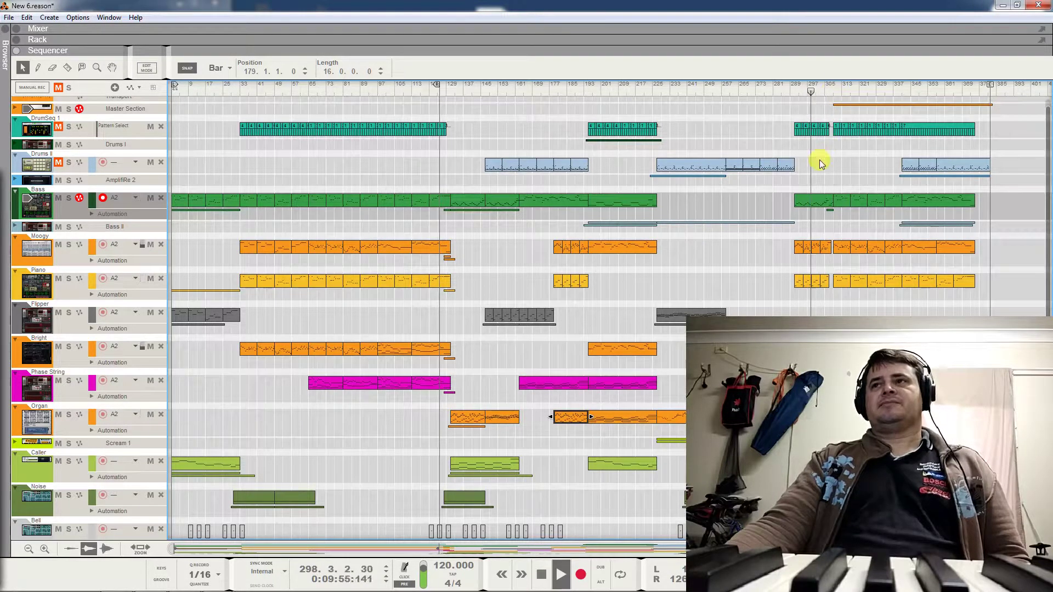
pyautogui.click(543, 574)
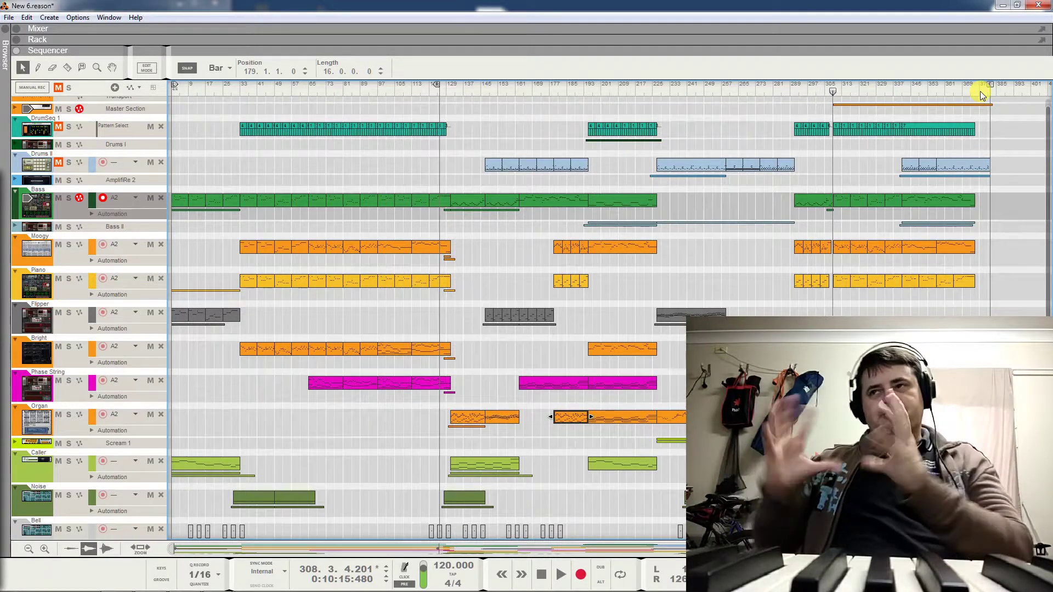
# - Play the song from bar 258, select the Organ clip at bar 259 during playback, and stop
pyautogui.click(812, 87)
pyautogui.moveTo(812, 88); pyautogui.dragTo(724, 90)
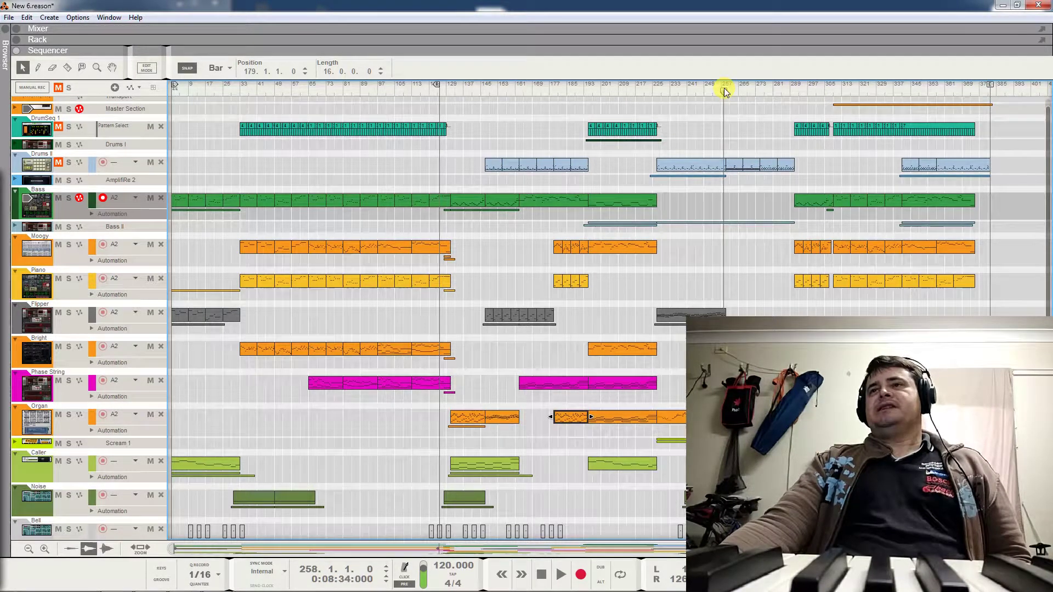
pyautogui.press('space')
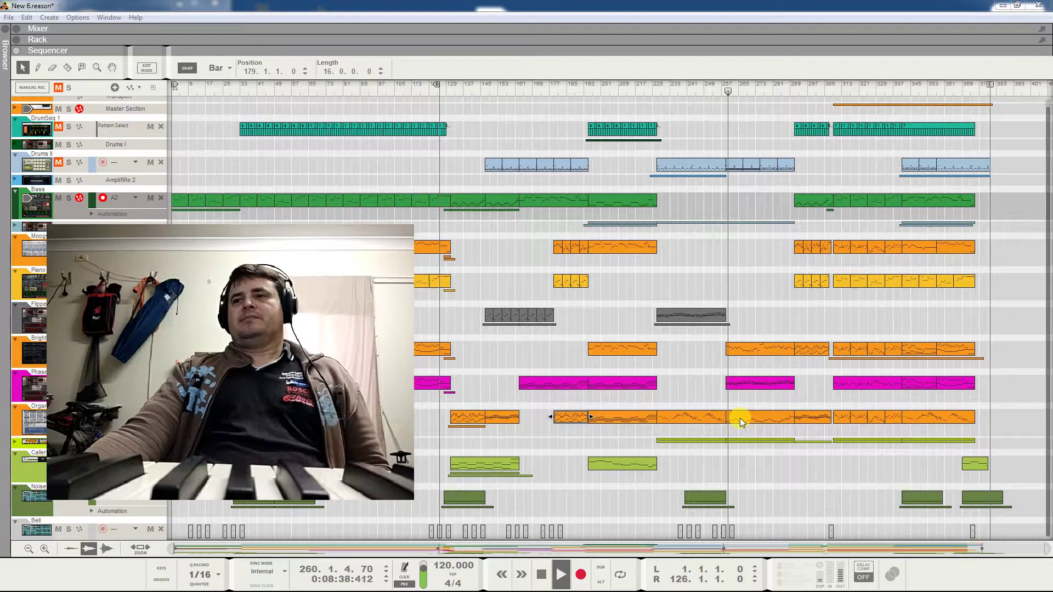
pyautogui.click(740, 418)
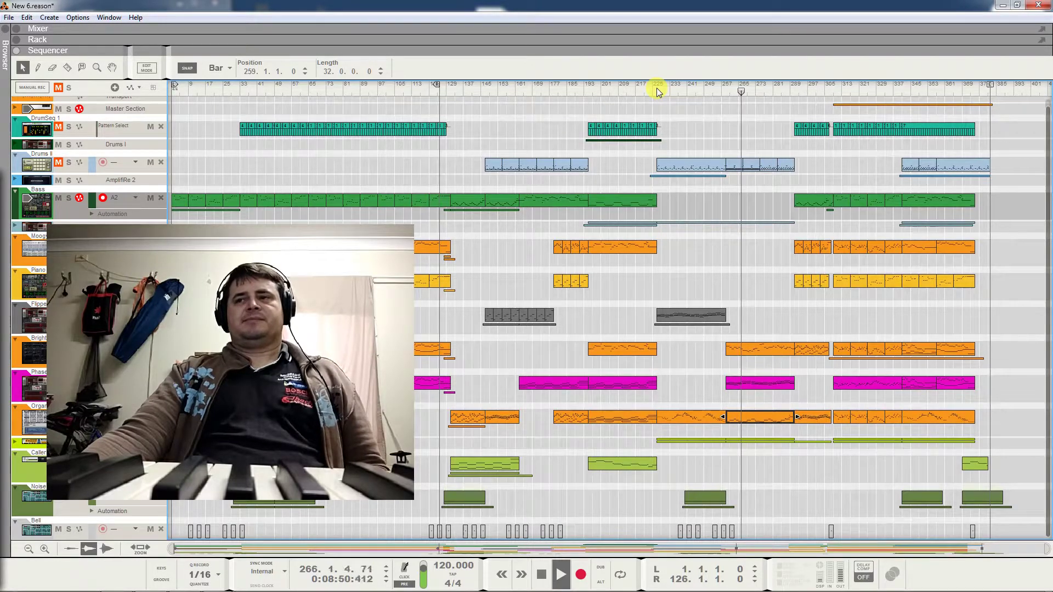
pyautogui.click(541, 574)
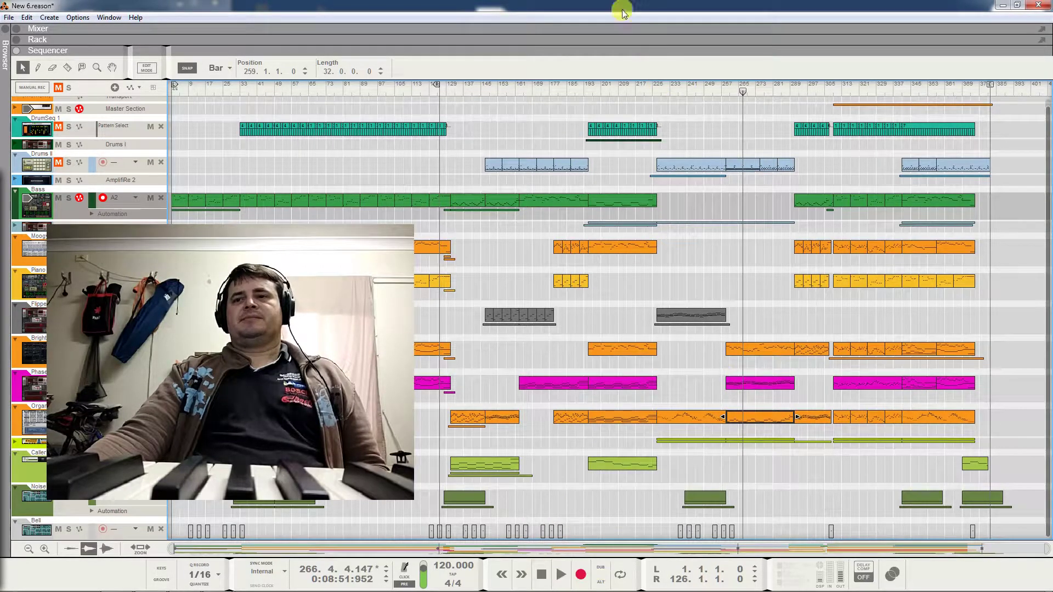
# - Play the song from bar 226, solo the Organ track during playback, and stop
pyautogui.click(655, 90)
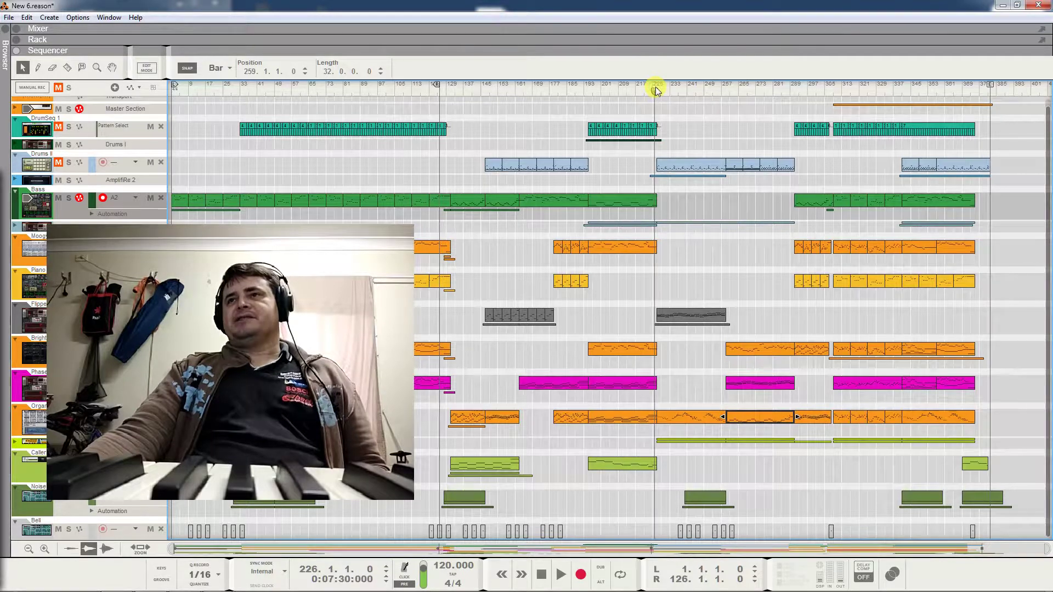
pyautogui.press('space')
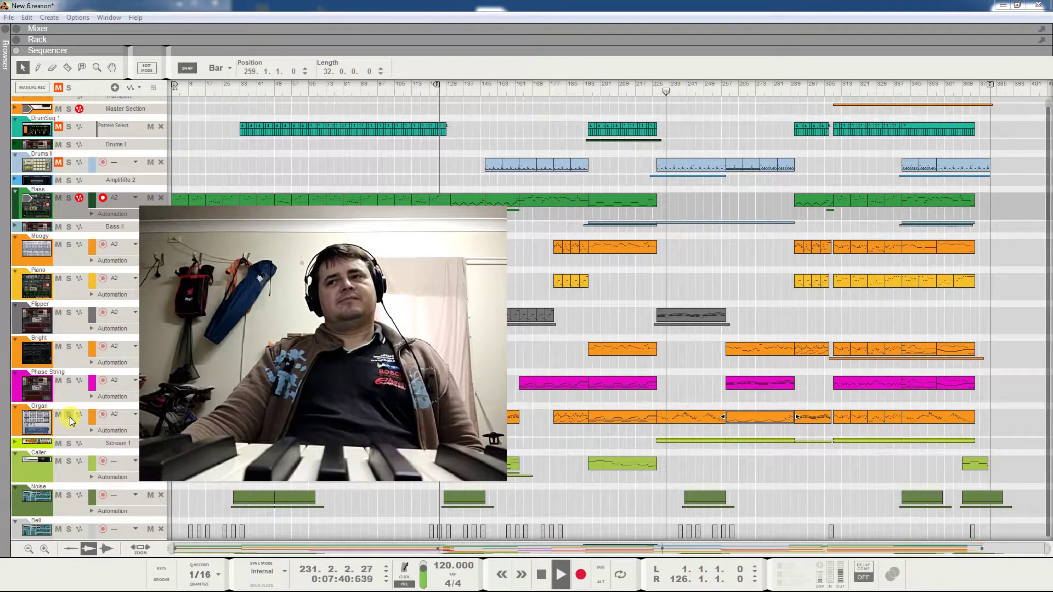
pyautogui.click(69, 416)
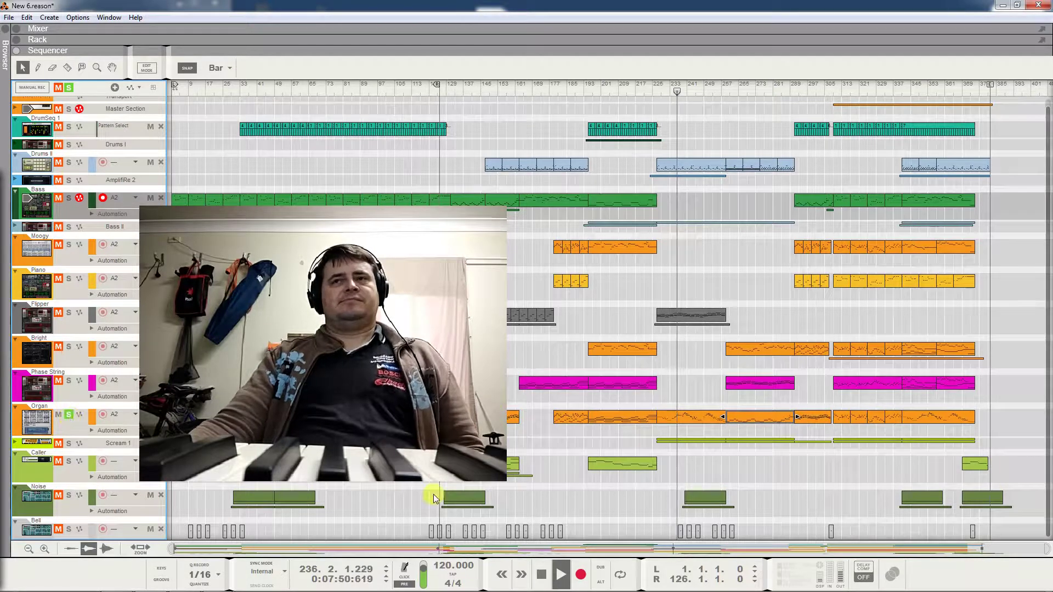
pyautogui.click(548, 581)
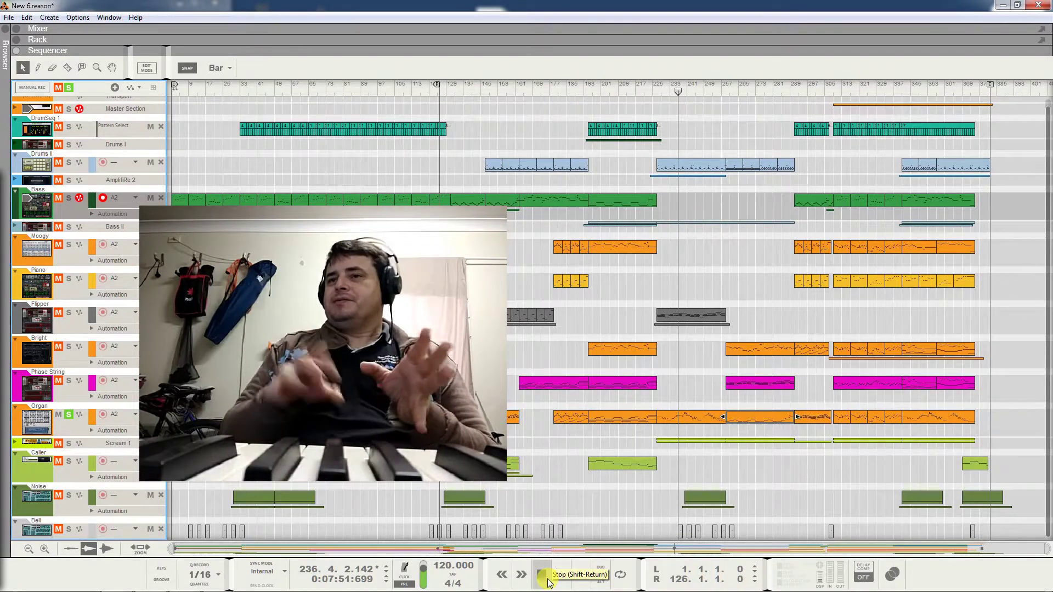
# - Point out the Organ clip at bar 227, return to bar 226, and select the Bright, Bass and Organ clips at bar 291 in turn
pyautogui.click(702, 423)
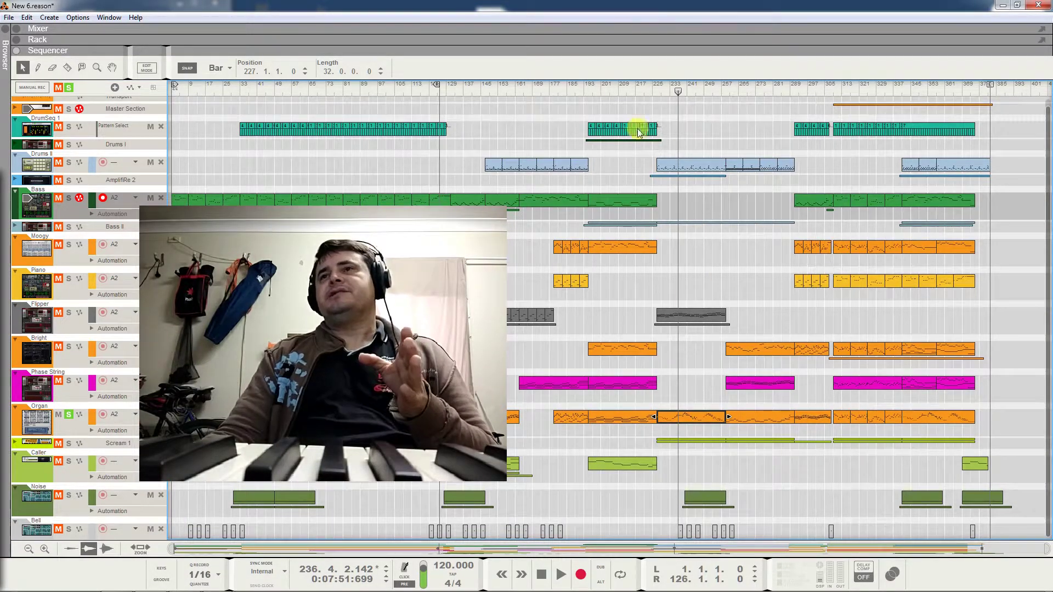
pyautogui.click(656, 89)
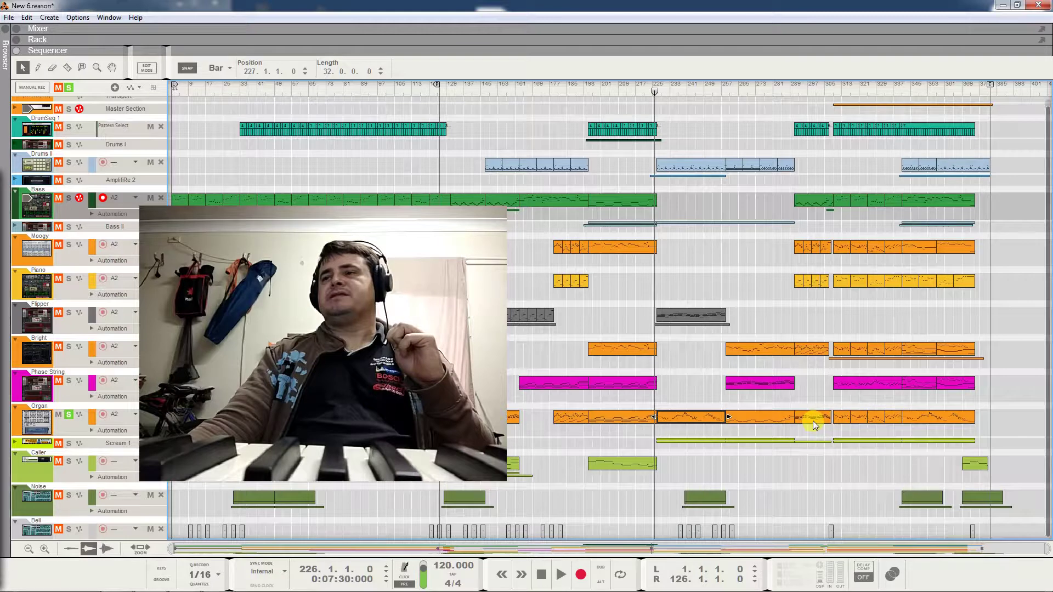
pyautogui.click(815, 350)
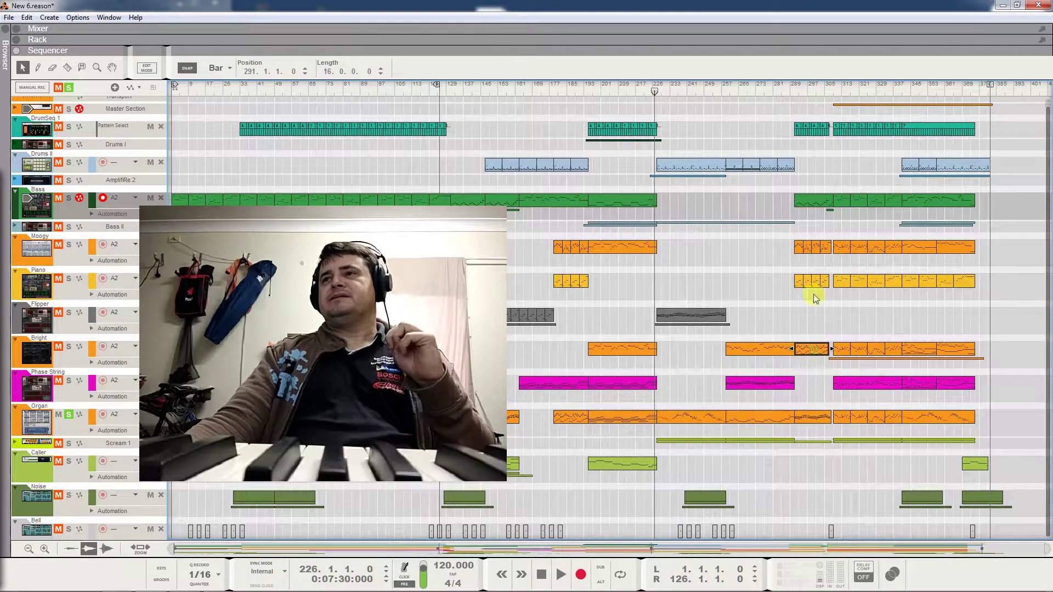
pyautogui.click(813, 200)
pyautogui.click(816, 420)
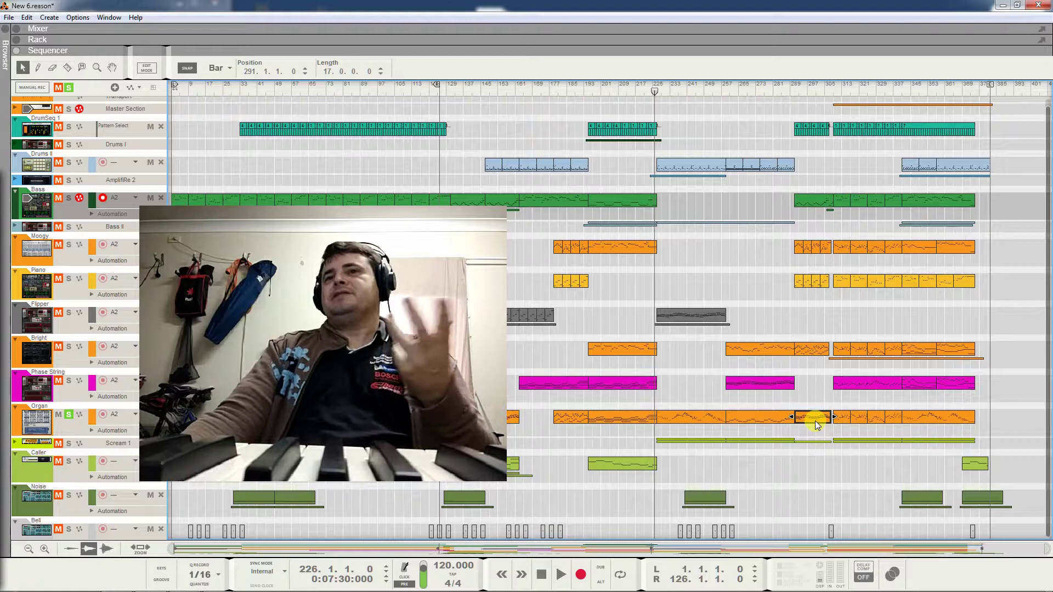
# - Set the song position to bar 308, switch off the Organ track's solo, and play the section briefly
pyautogui.click(832, 86)
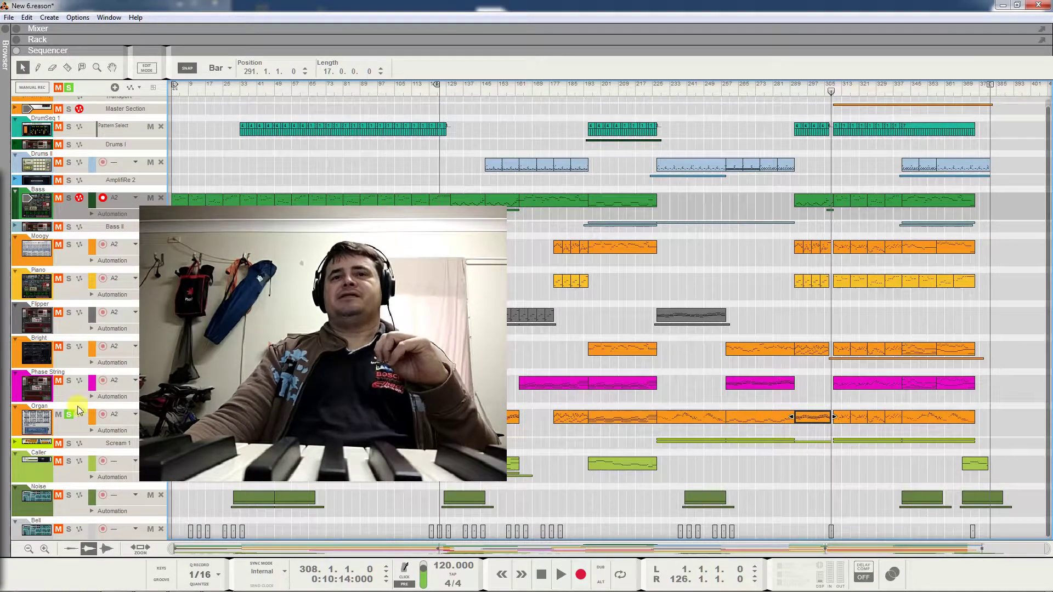
pyautogui.click(73, 416)
pyautogui.press('space')
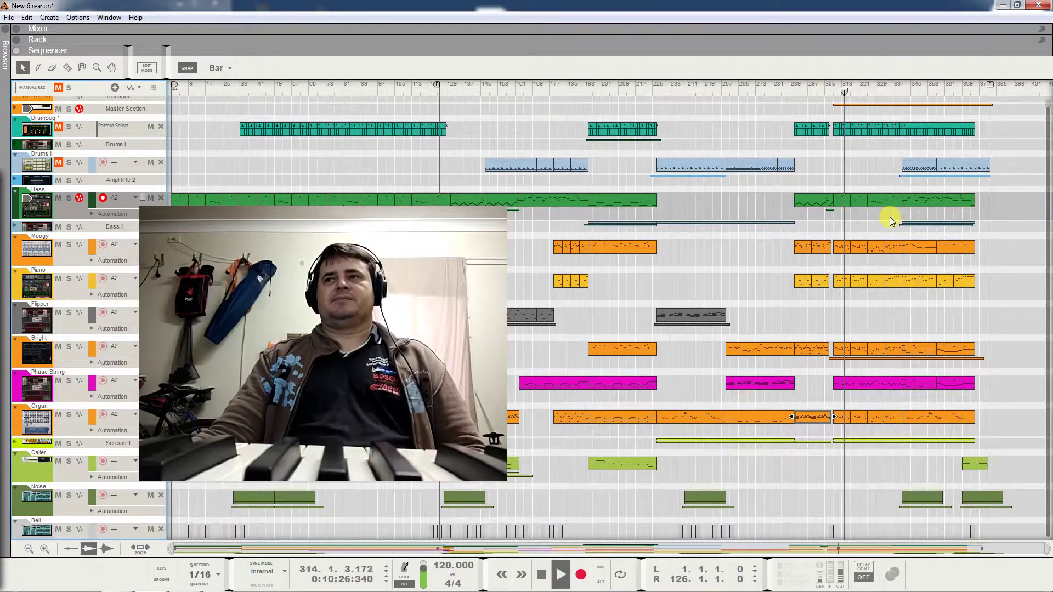
pyautogui.press('space')
# - Set the song position to bar 340 and play several bars of the final section
pyautogui.moveTo(894, 87); pyautogui.dragTo(900, 87)
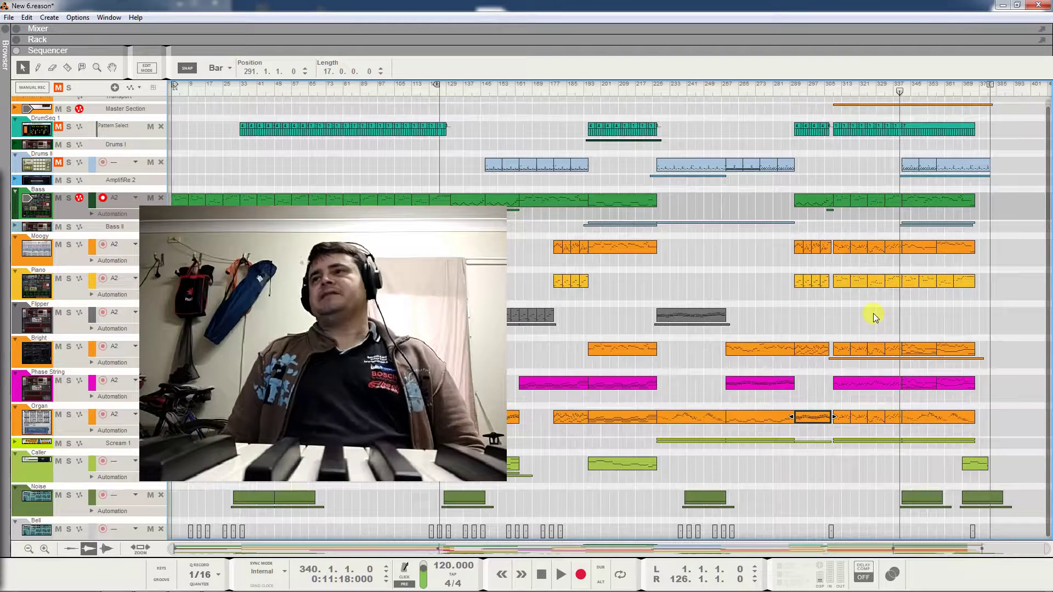
pyautogui.press('space')
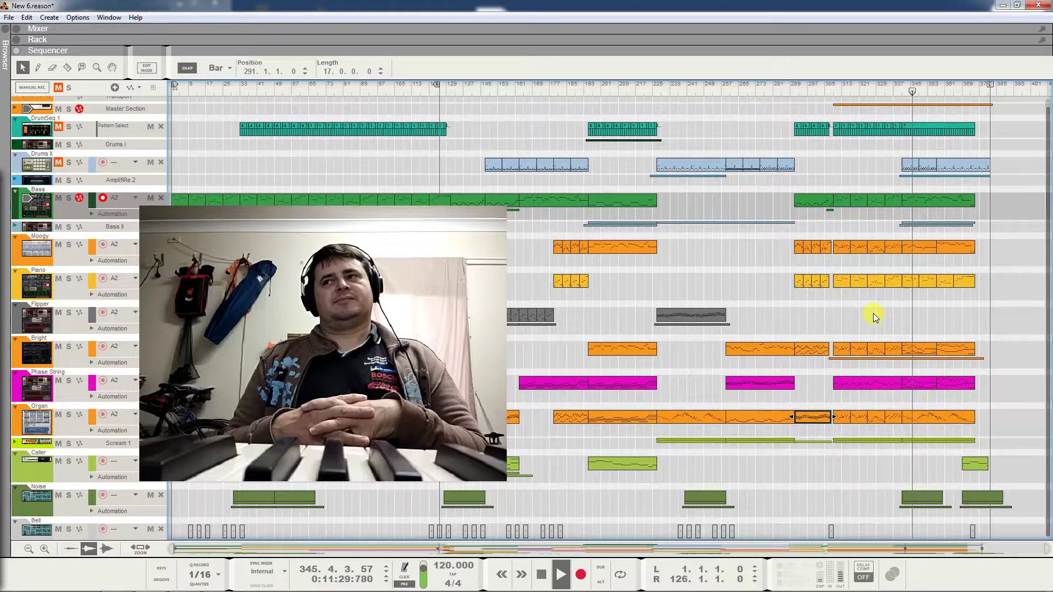
pyautogui.press('space')
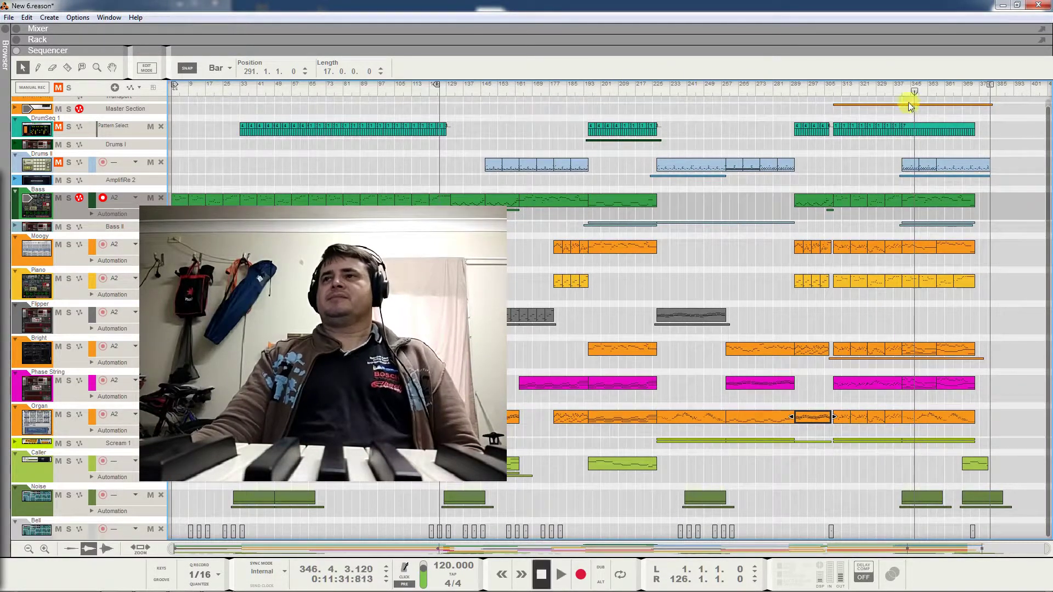
# - Replay the final section from bar 340, toggling the Organ track's mute to compare, and stop playback
pyautogui.click(900, 90)
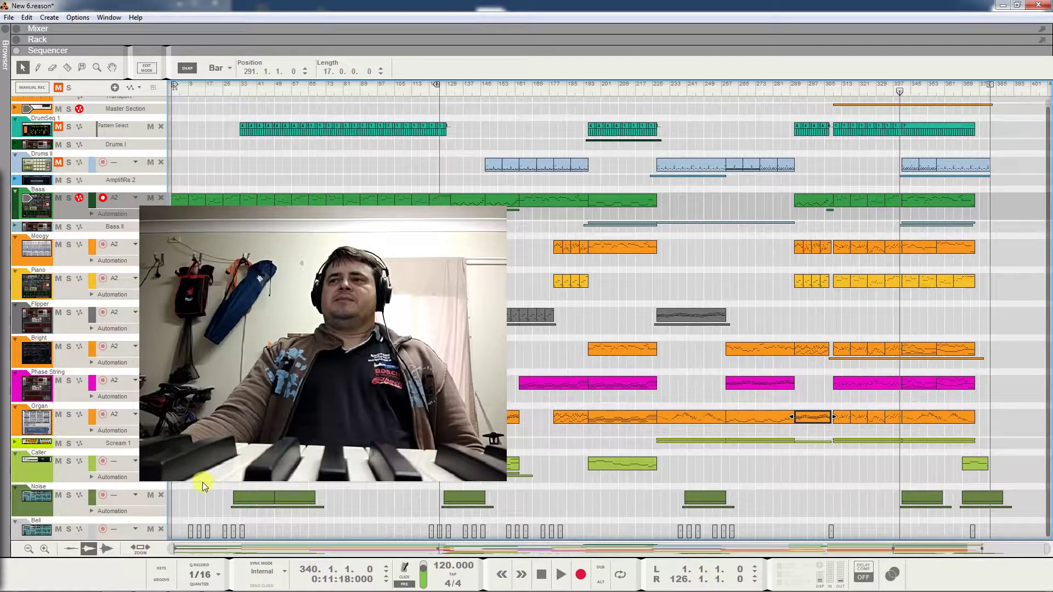
pyautogui.click(62, 420)
pyautogui.click(60, 416)
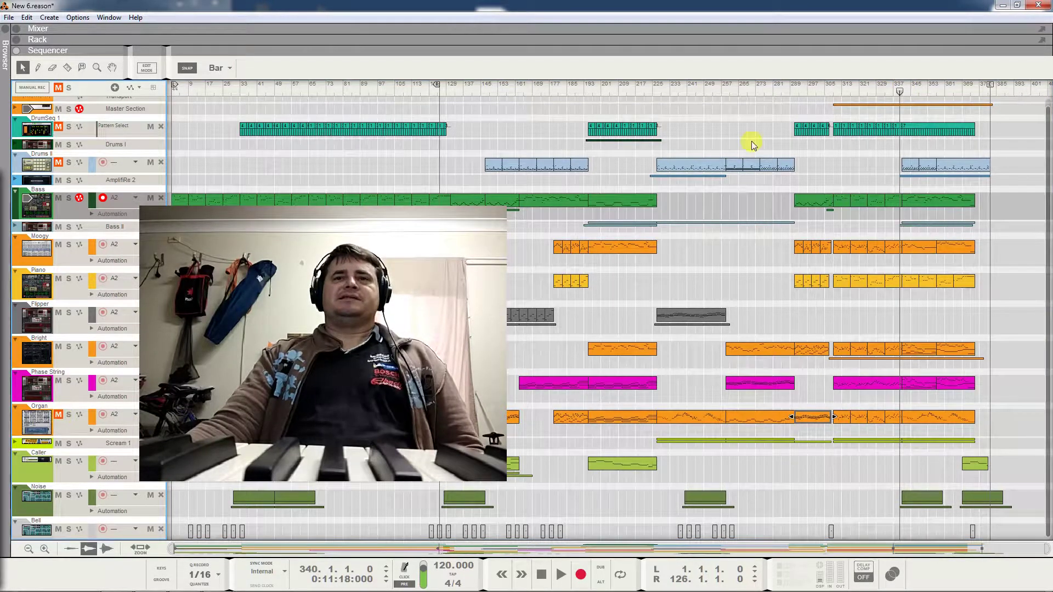
pyautogui.press('space')
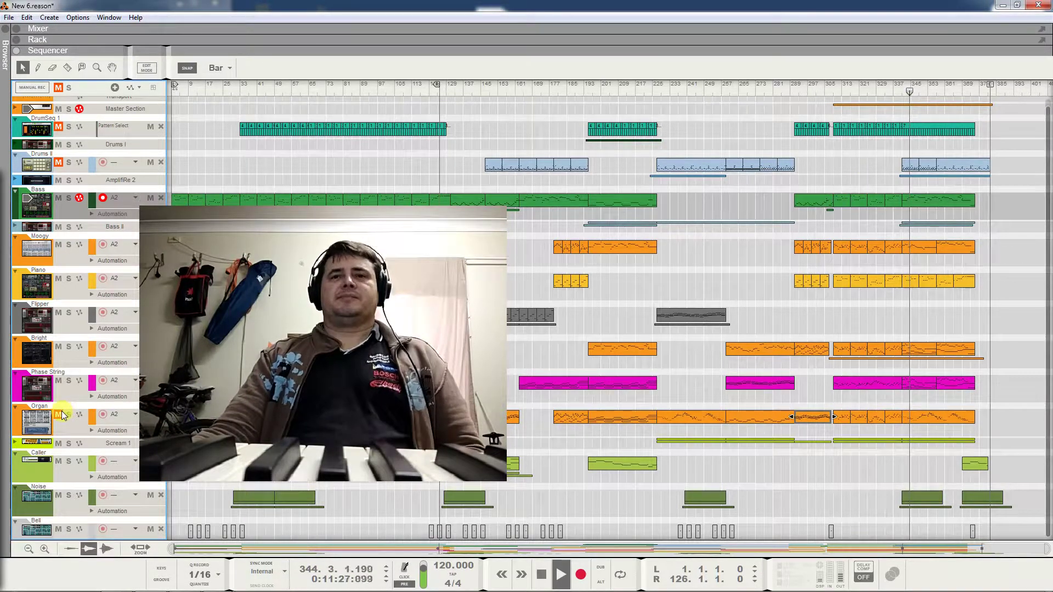
pyautogui.press('space')
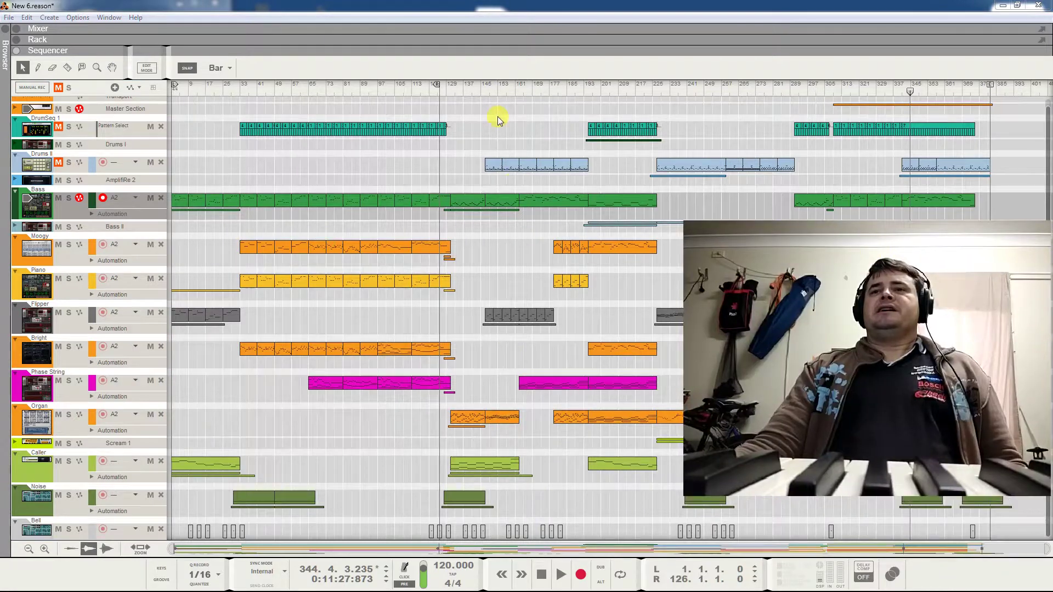
# - Set the song position to bar 97 and select the Phase String clip starting there
pyautogui.click(377, 90)
pyautogui.moveTo(376, 94); pyautogui.dragTo(378, 91)
pyautogui.click(384, 382)
# - Move the song position to bar 65 and compare the Phase String clip there with the Bright clip at bar 33
pyautogui.click(332, 383)
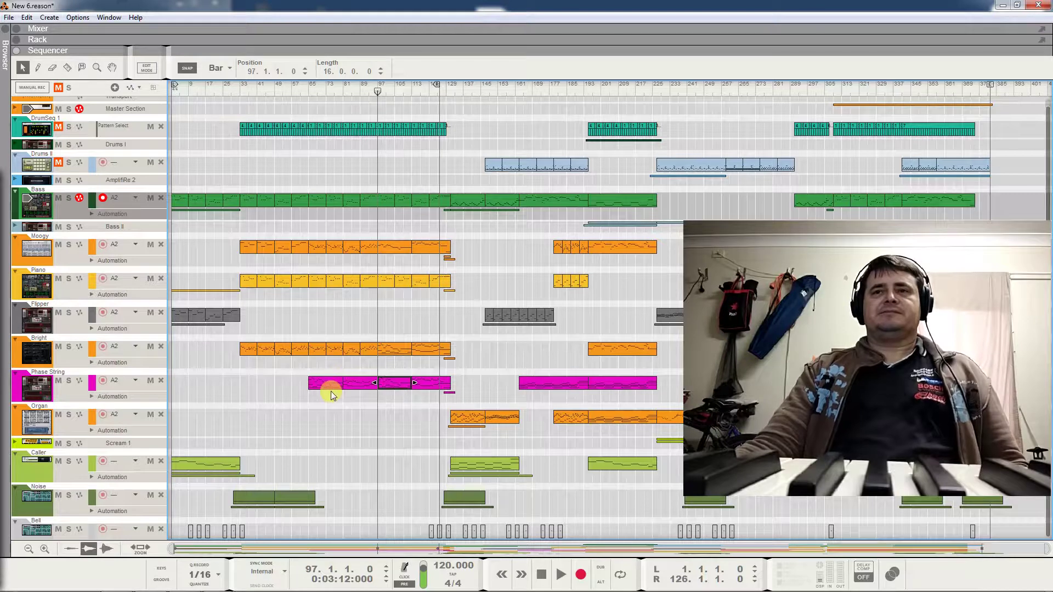
pyautogui.moveTo(323, 88); pyautogui.dragTo(310, 92)
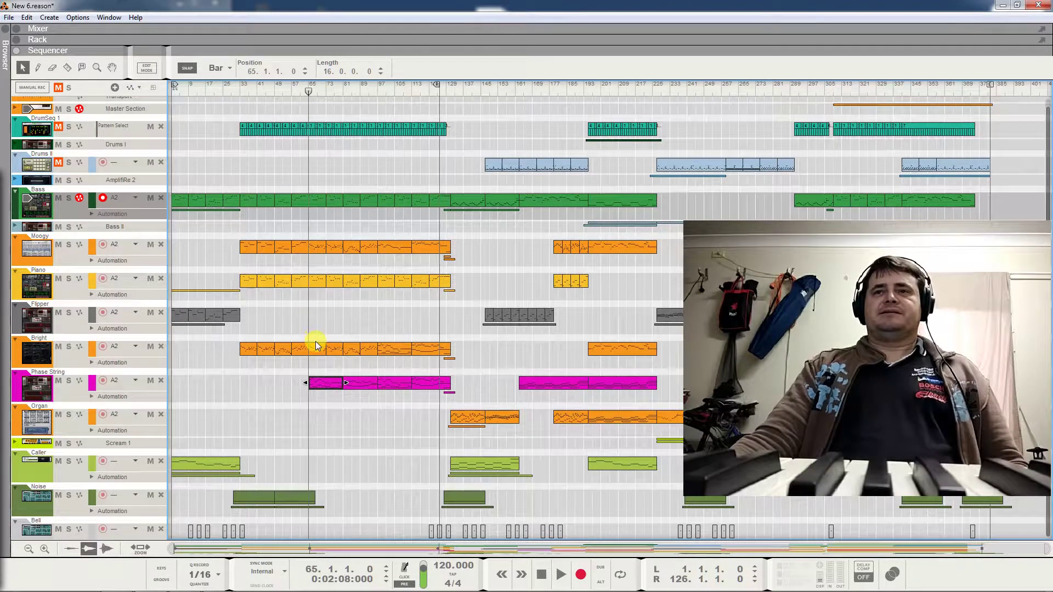
pyautogui.click(243, 352)
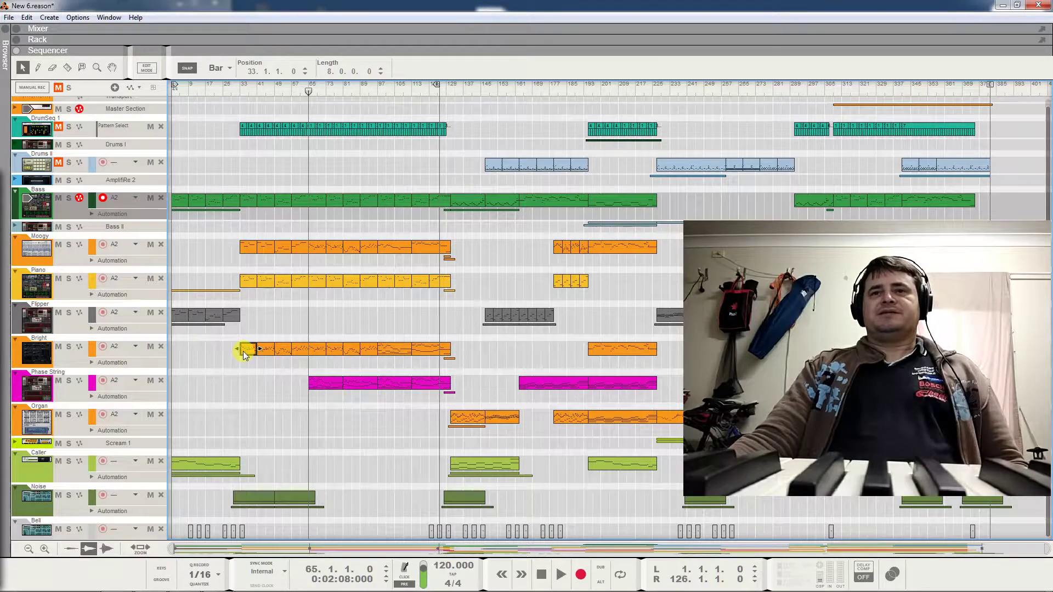
pyautogui.click(322, 388)
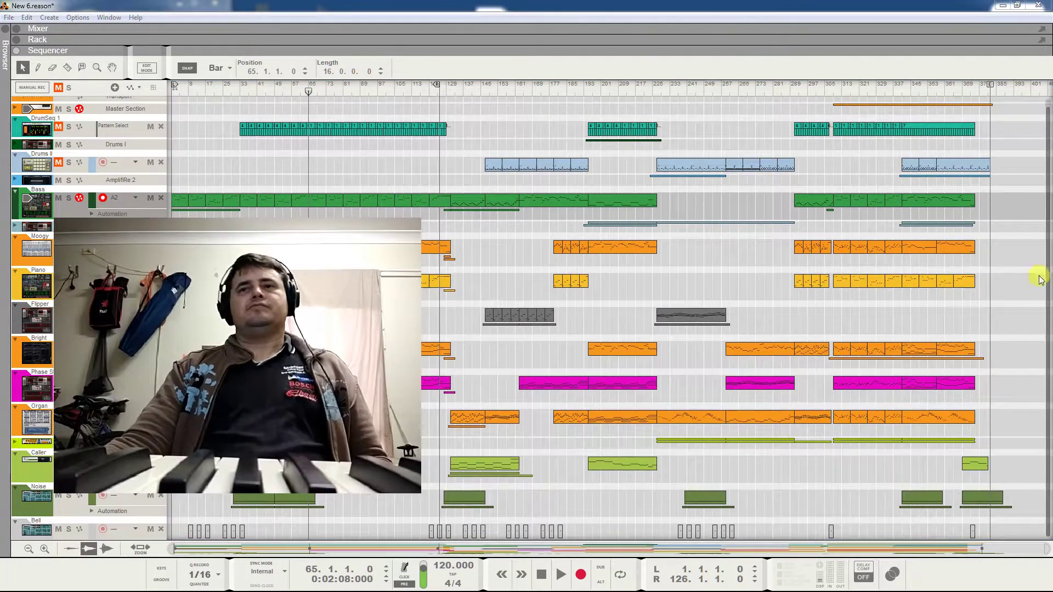
# - Set the song position to bar 309, select the Phase String clip starting there, and move the position to bar 340
pyautogui.click(833, 91)
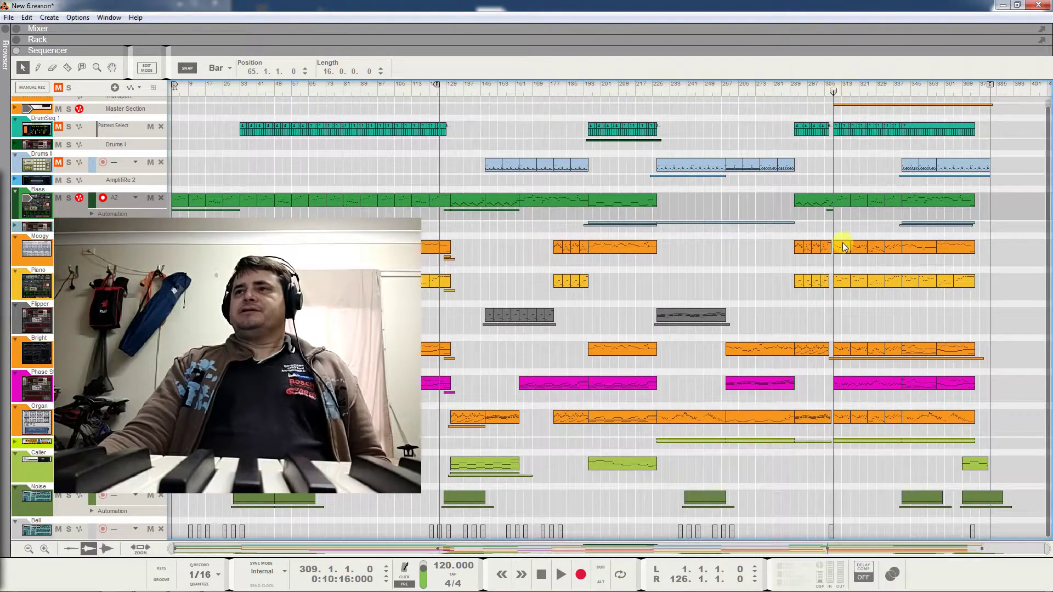
pyautogui.click(852, 382)
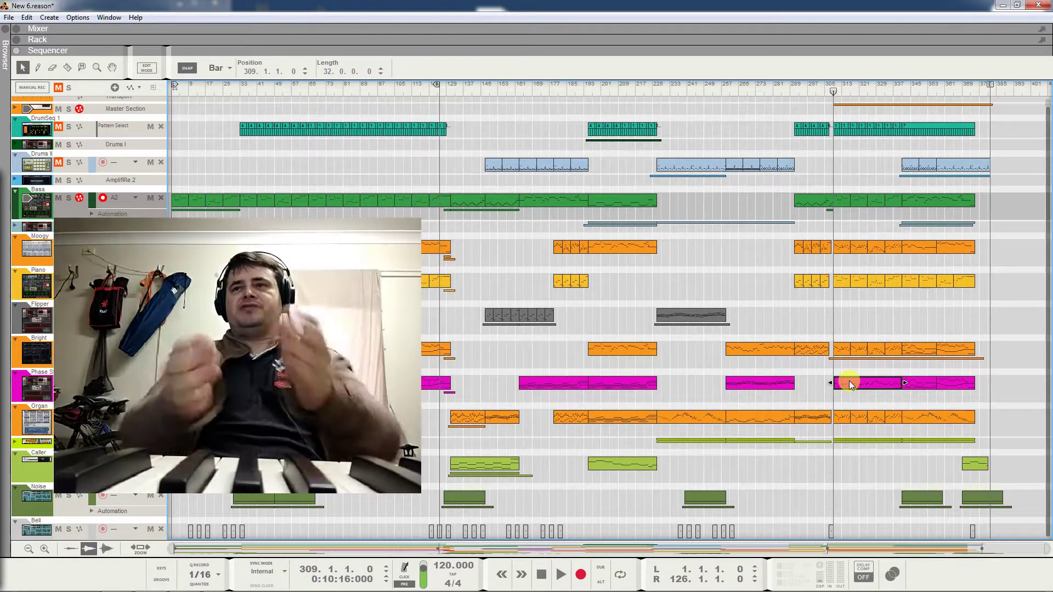
pyautogui.click(900, 92)
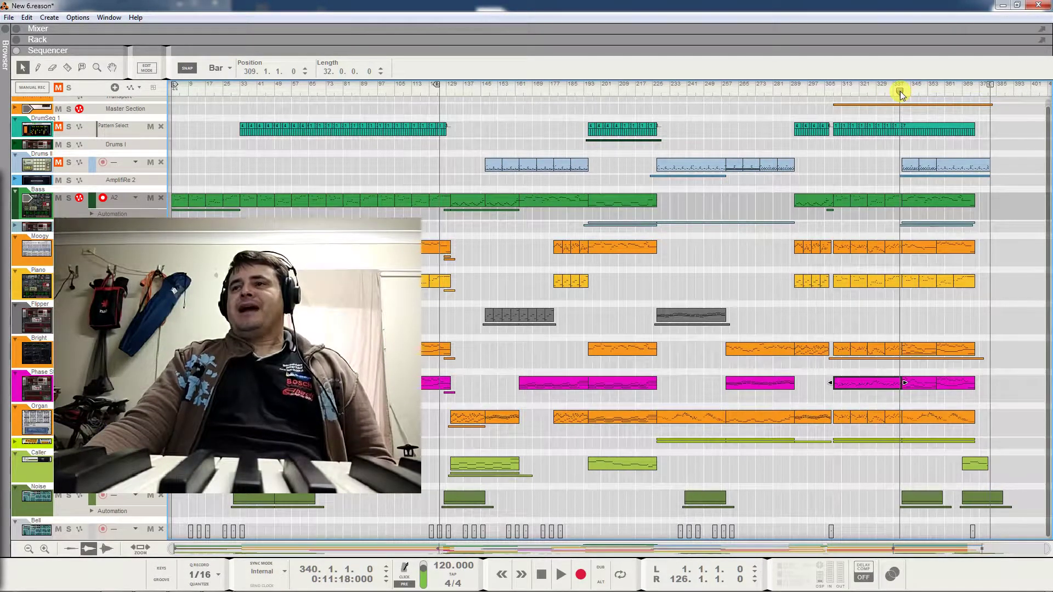
# - Play from bar 340 and select the Organ clips starting at bars 341 and 227 together to compare them
pyautogui.moveTo(339, 281); pyautogui.dragTo(714, 278)
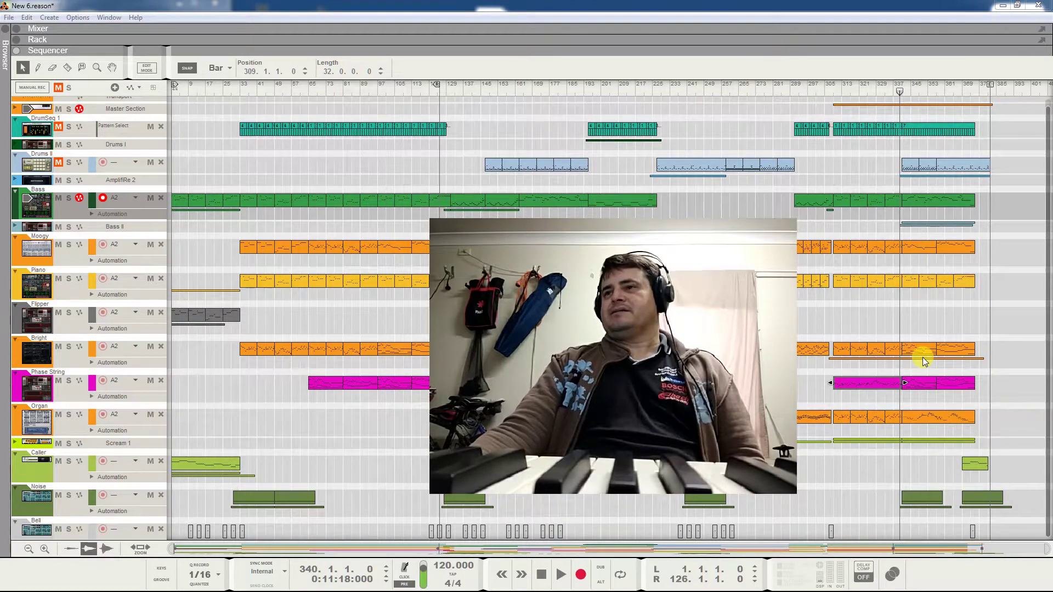
pyautogui.click(907, 328)
pyautogui.press('space')
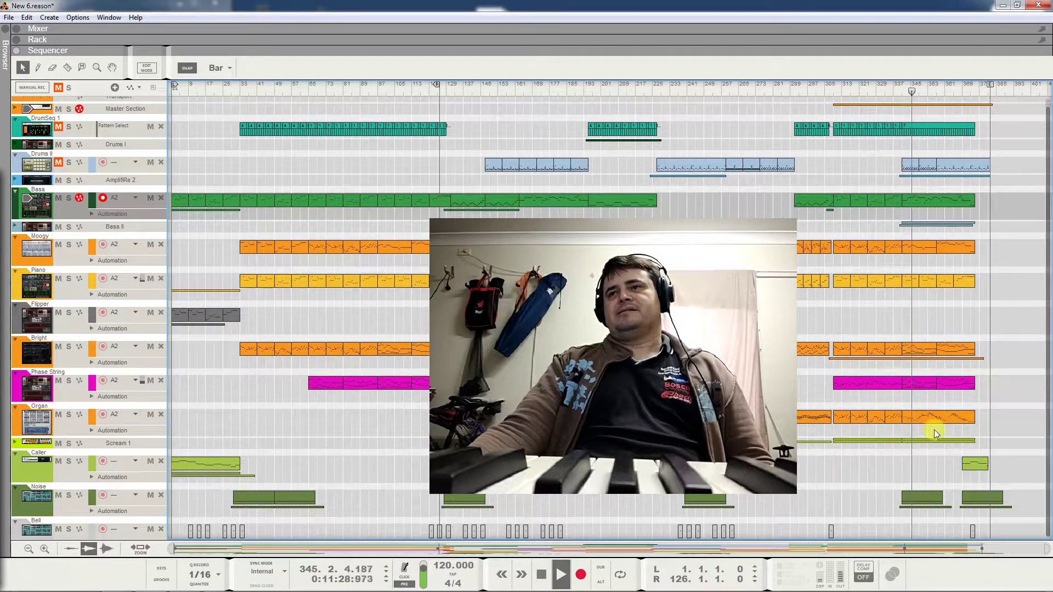
pyautogui.moveTo(615, 268); pyautogui.dragTo(380, 254)
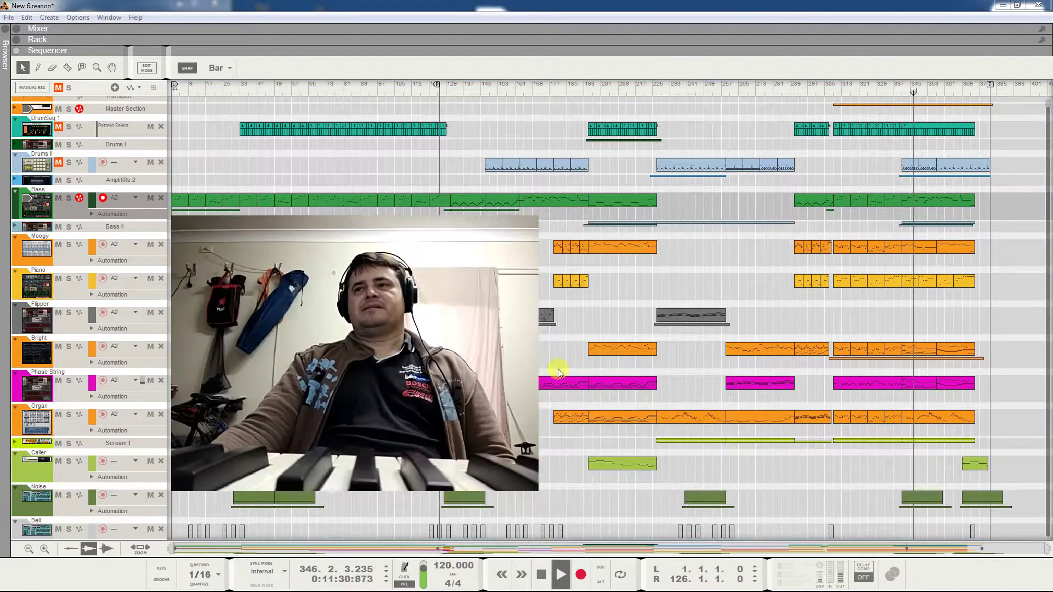
pyautogui.click(936, 421)
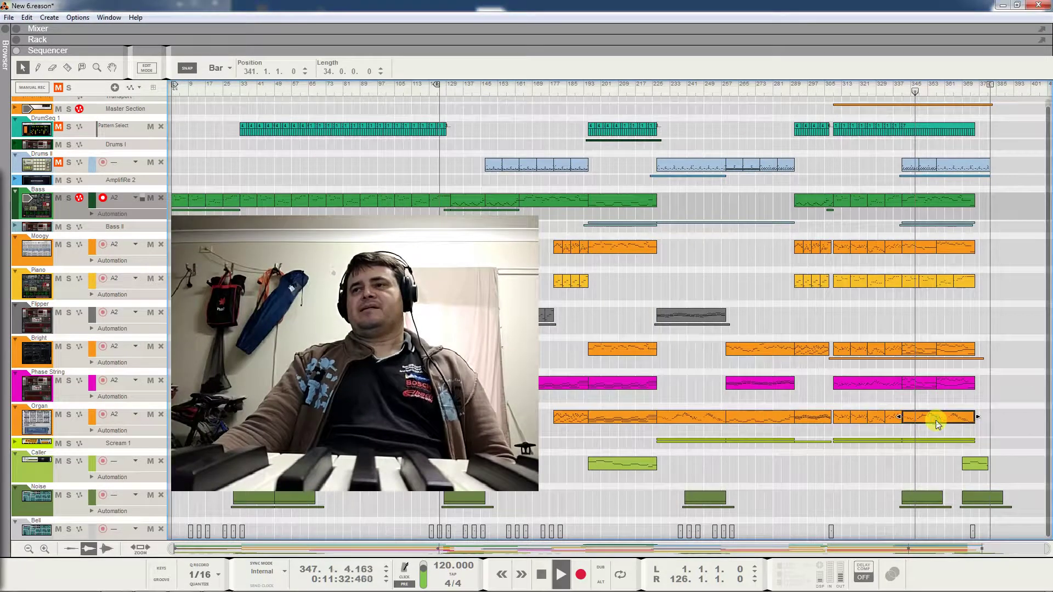
pyautogui.keyDown('shift'); pyautogui.click(706, 418); pyautogui.keyUp('shift')
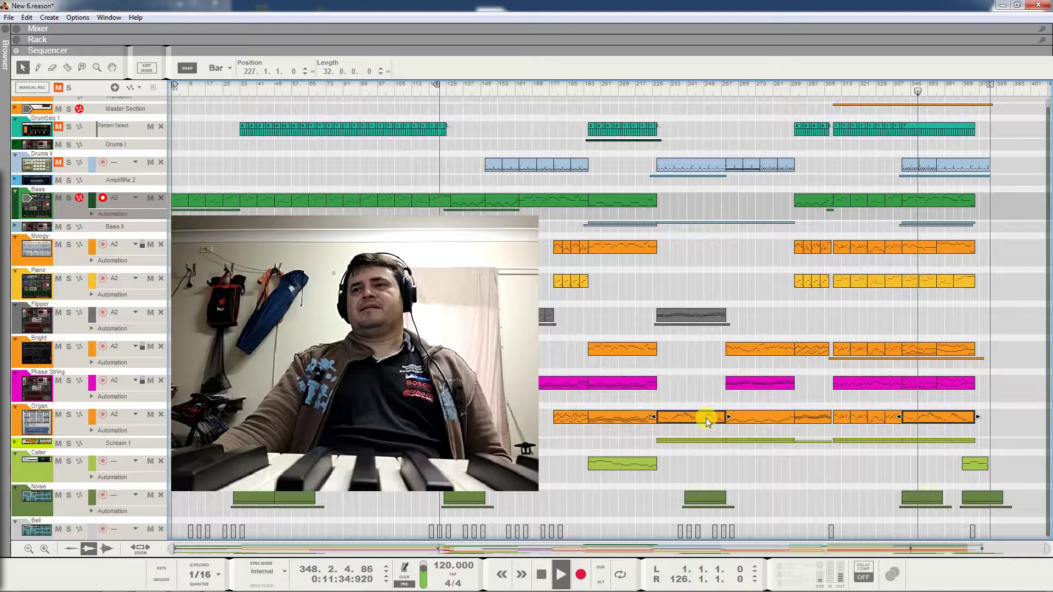
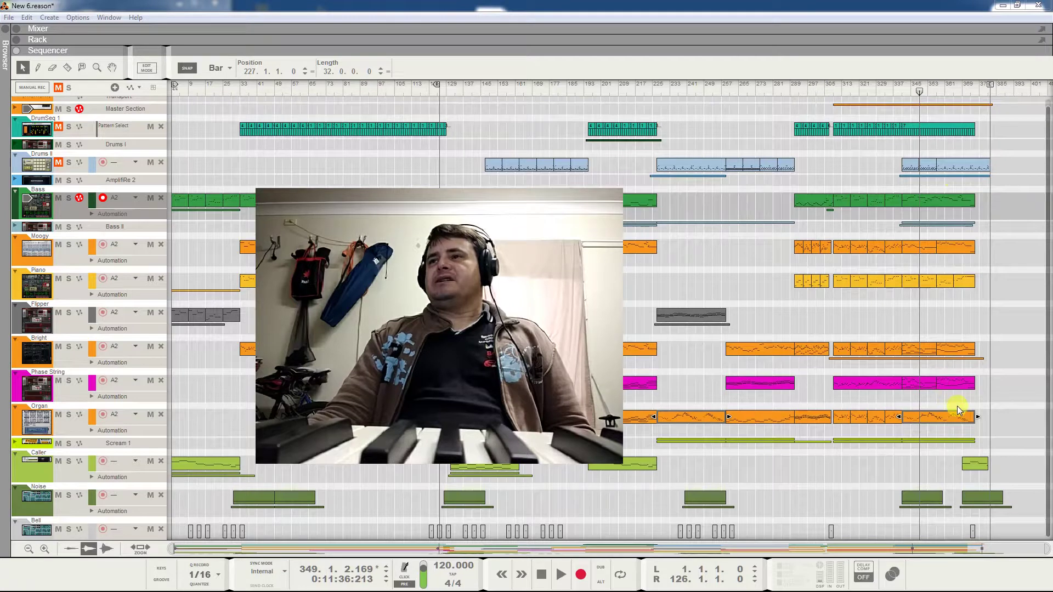
# - Set the song position to bar 368, play the ending of the song, and stop playback
pyautogui.click(961, 92)
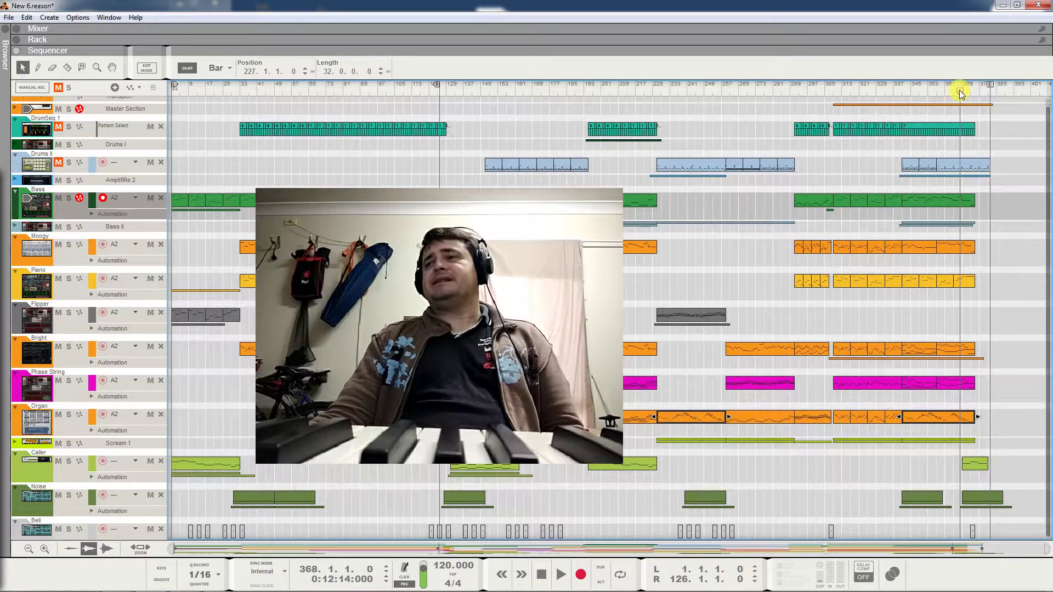
pyautogui.moveTo(960, 92); pyautogui.dragTo(959, 92)
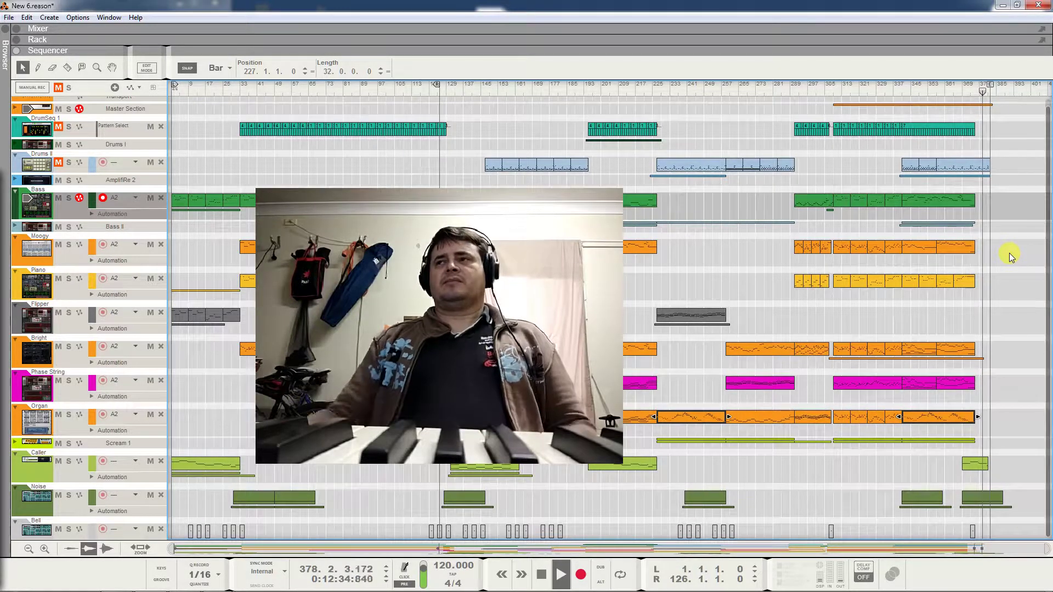
pyautogui.press('space')
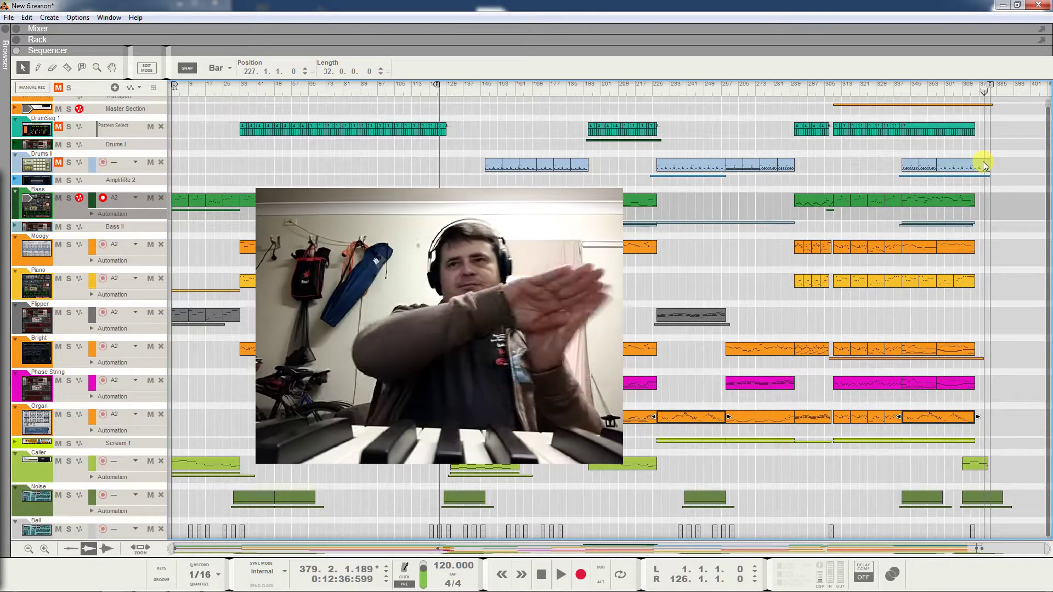
# - Inspect the Master Section track's automation clip spanning the final section from about bar 309
pyautogui.click(927, 109)
pyautogui.click(928, 109)
pyautogui.click(928, 108)
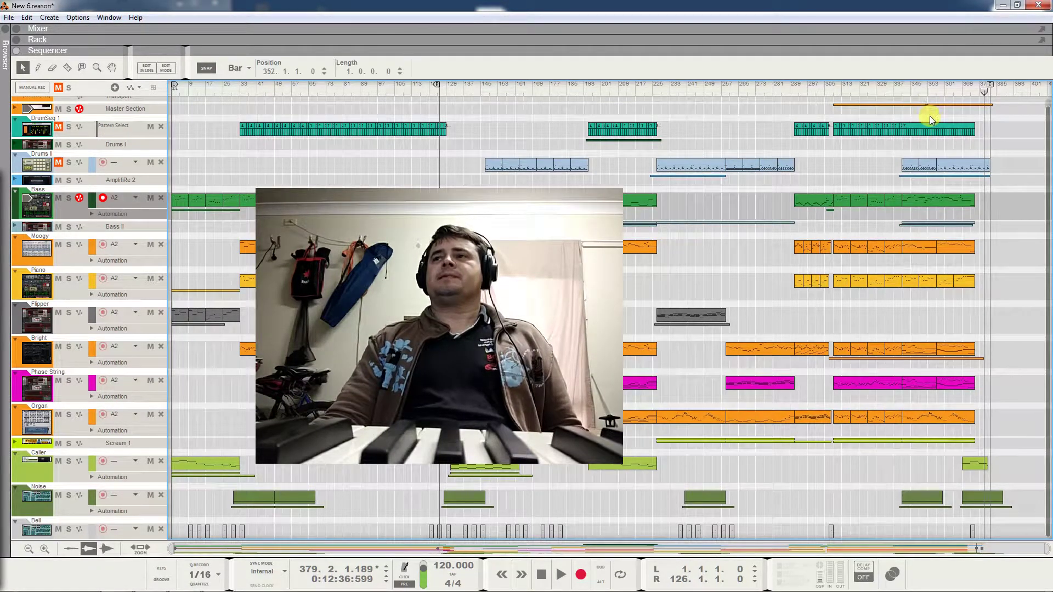
pyautogui.click(931, 108)
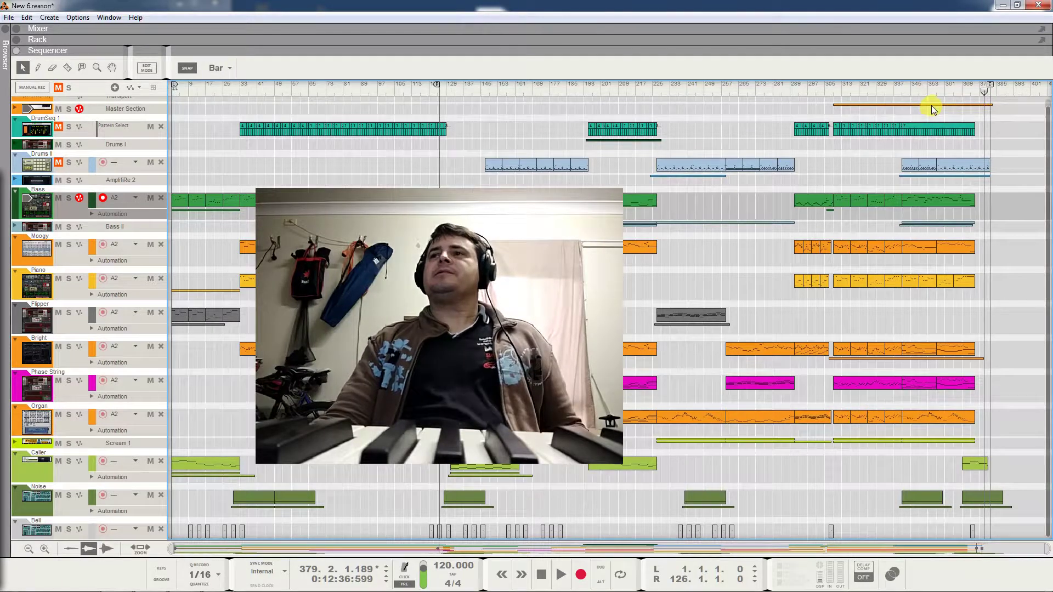
pyautogui.doubleClick(933, 106)
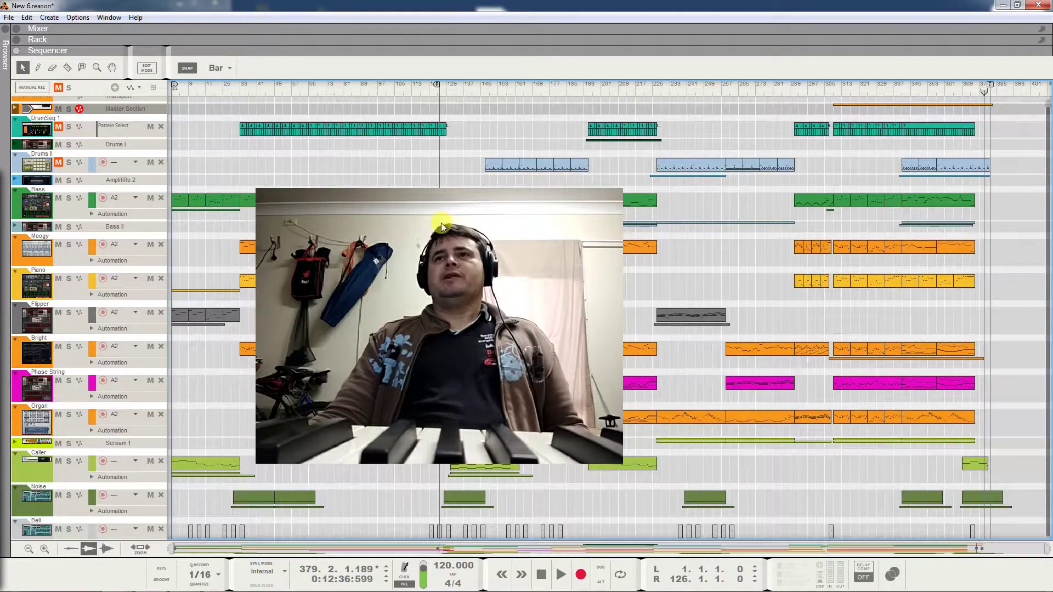
# - Select the track clips section by section for the passages starting at bars 1, 33, 65 and 97
pyautogui.moveTo(452, 257); pyautogui.dragTo(870, 365)
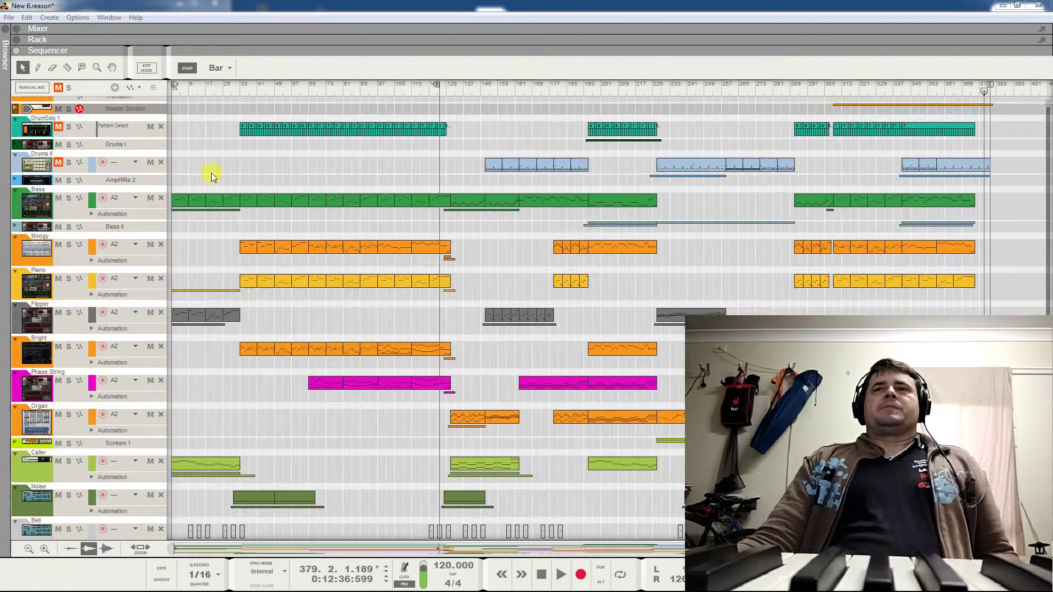
pyautogui.moveTo(182, 158); pyautogui.dragTo(220, 348)
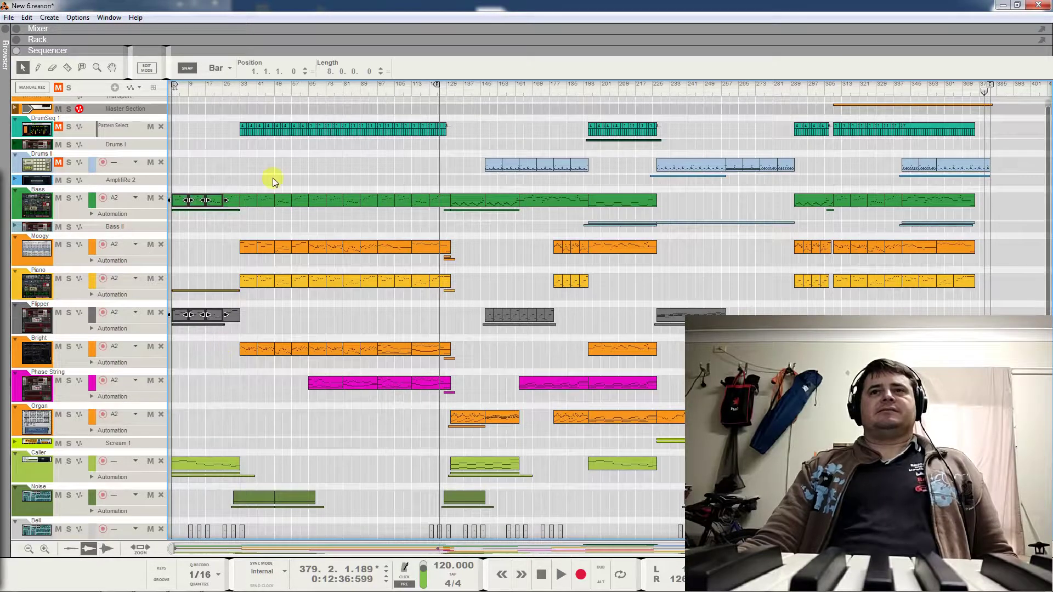
pyautogui.moveTo(244, 180); pyautogui.dragTo(301, 364)
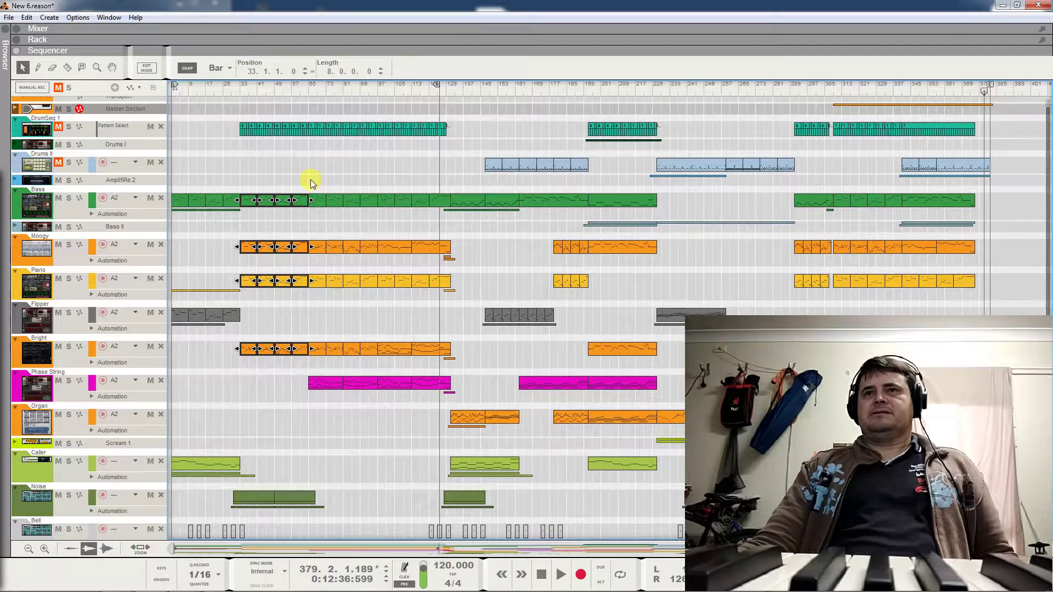
pyautogui.moveTo(313, 324); pyautogui.dragTo(365, 393)
pyautogui.moveTo(396, 308); pyautogui.dragTo(431, 403)
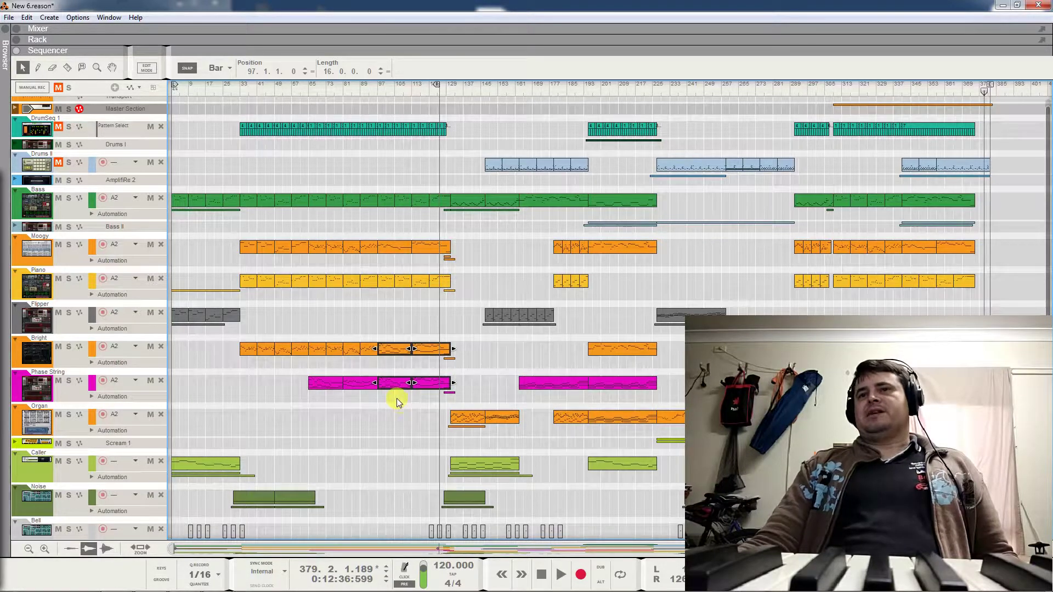
# - Select the Bass clips at bars 163 and 195, and the Organ and Caller clips at bar 195 one after another
pyautogui.click(437, 390)
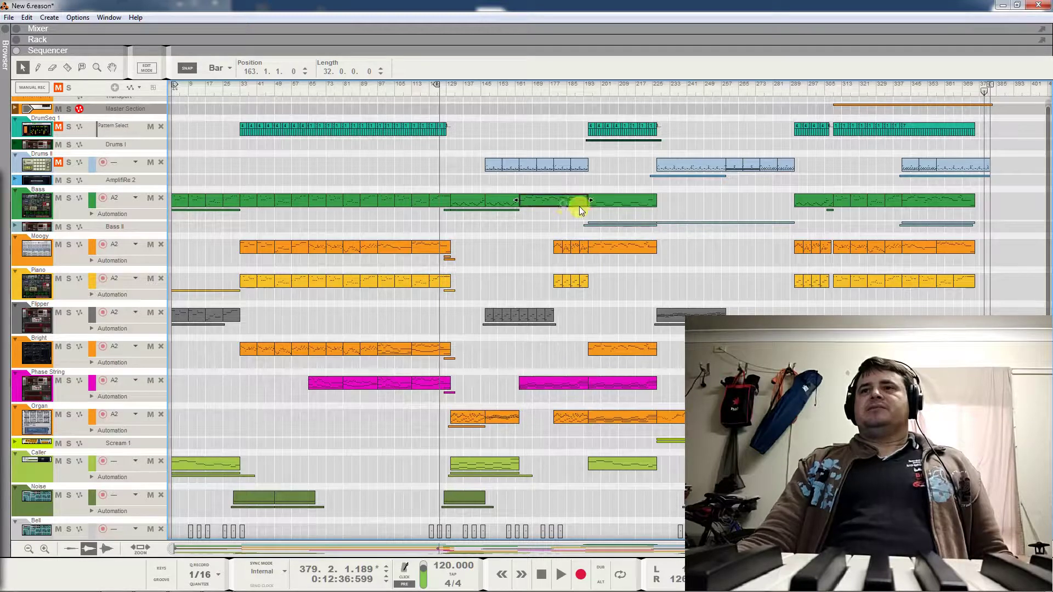
pyautogui.click(610, 199)
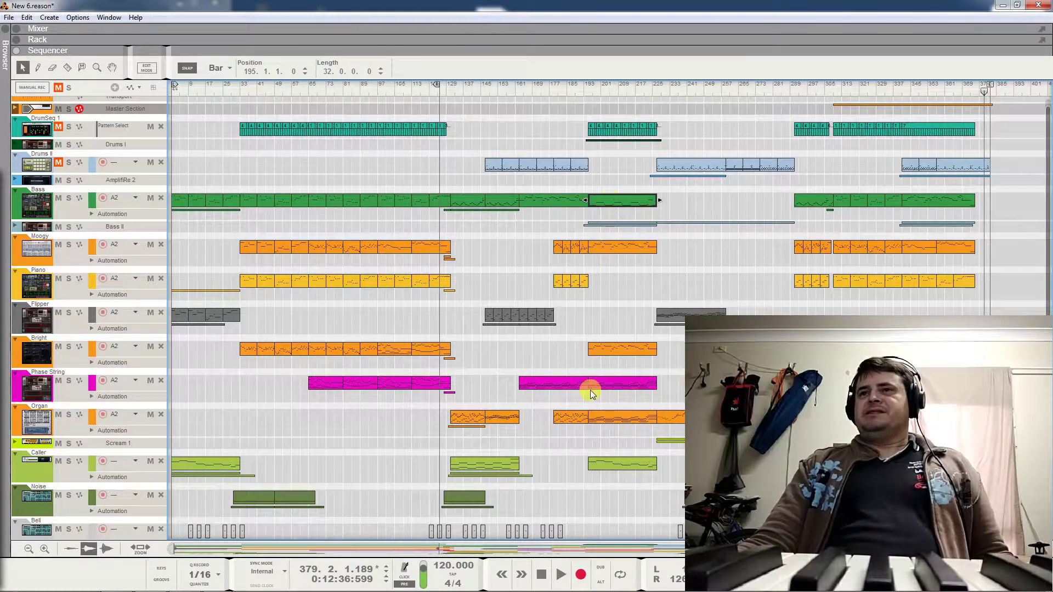
pyautogui.click(623, 412)
pyautogui.click(619, 463)
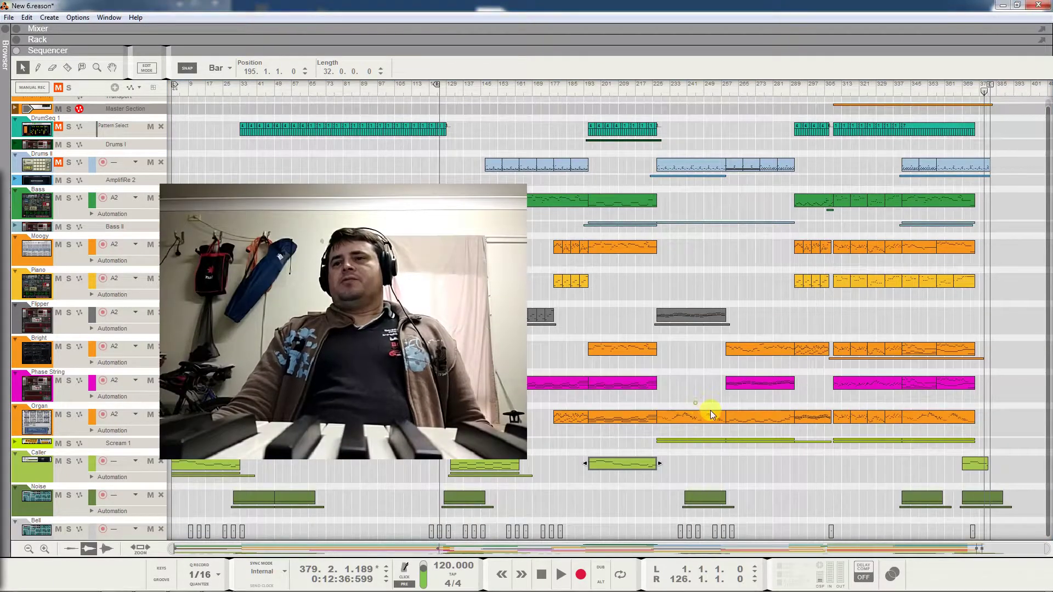
# - Select all the clips from bar 309 to the end of the song, and the Organ clip starting at bar 291
pyautogui.click(734, 420)
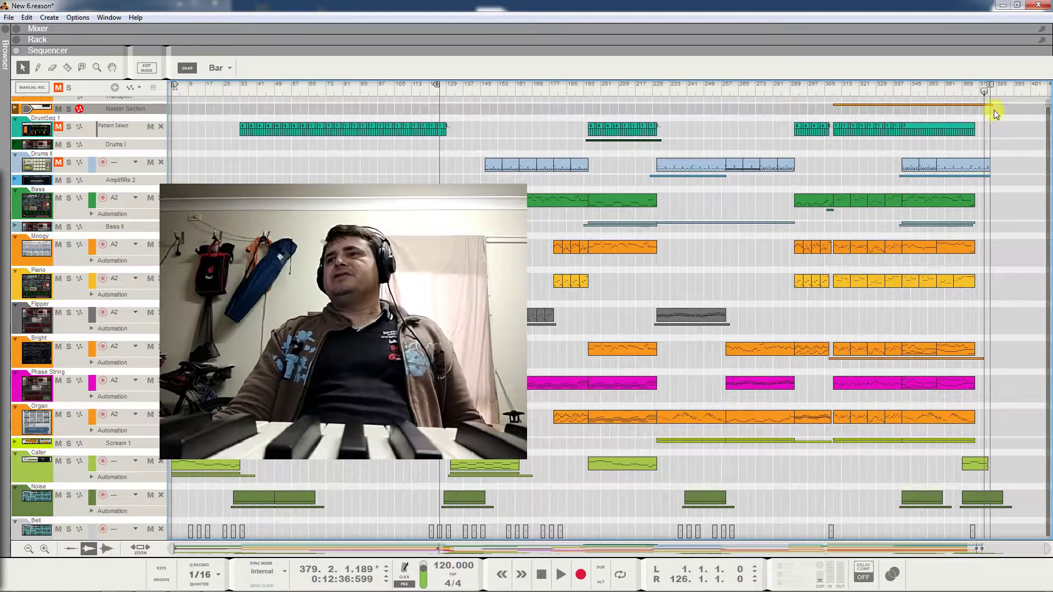
pyautogui.moveTo(836, 104); pyautogui.dragTo(1013, 516)
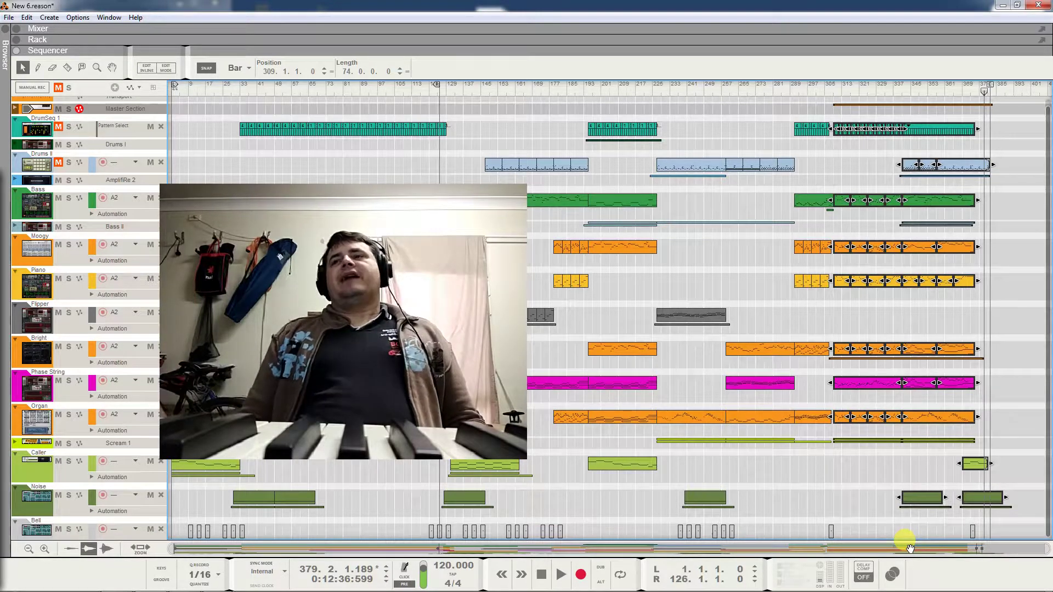
pyautogui.click(821, 420)
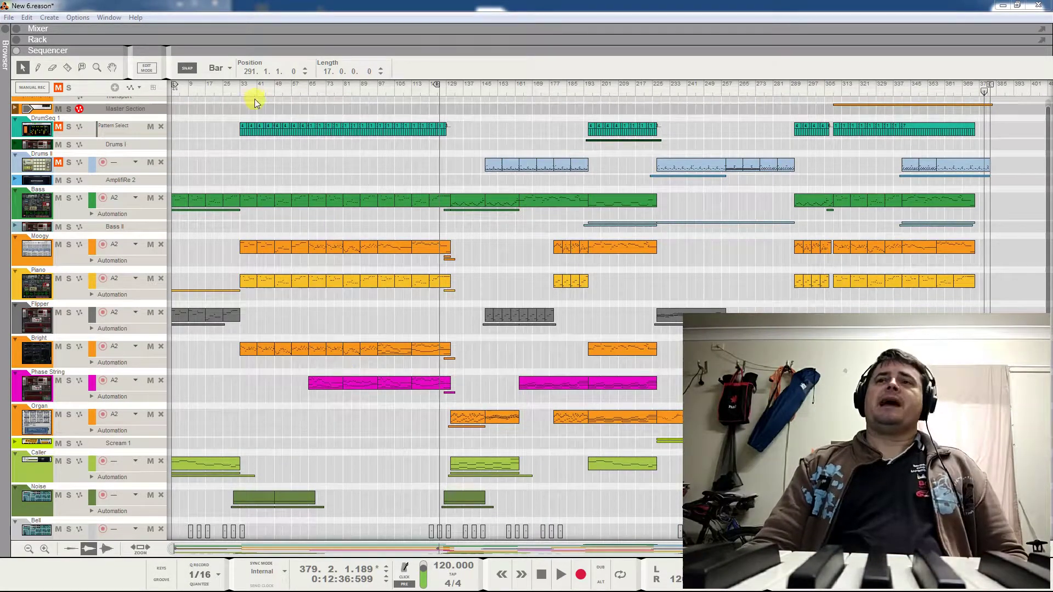
# - Unmute the DrumSeq 1 and Drums II tracks, play the song from bar 24, and stop playback
pyautogui.click(58, 126)
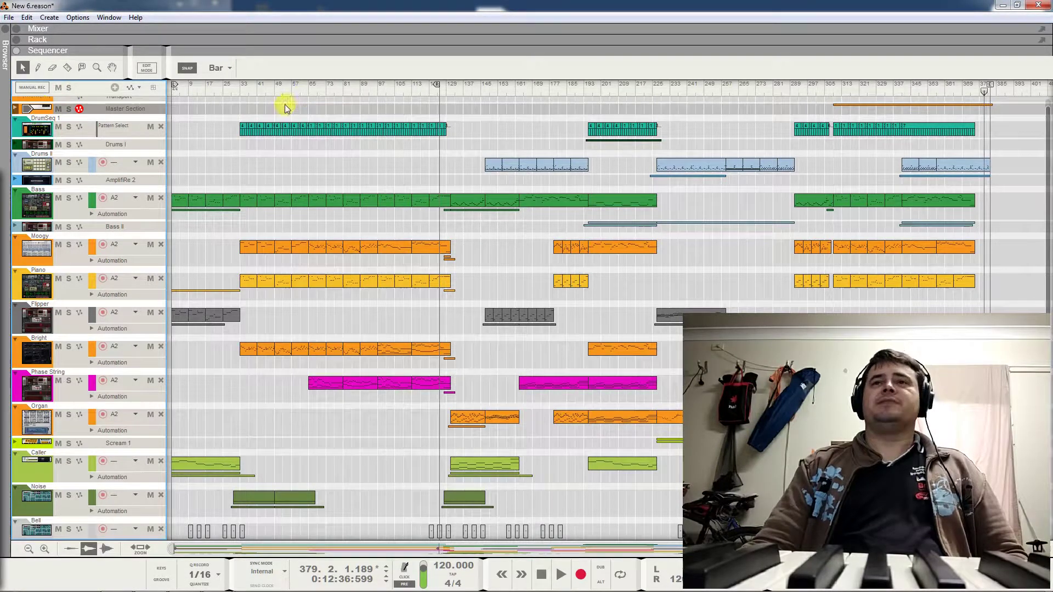
pyautogui.moveTo(234, 92); pyautogui.dragTo(221, 92)
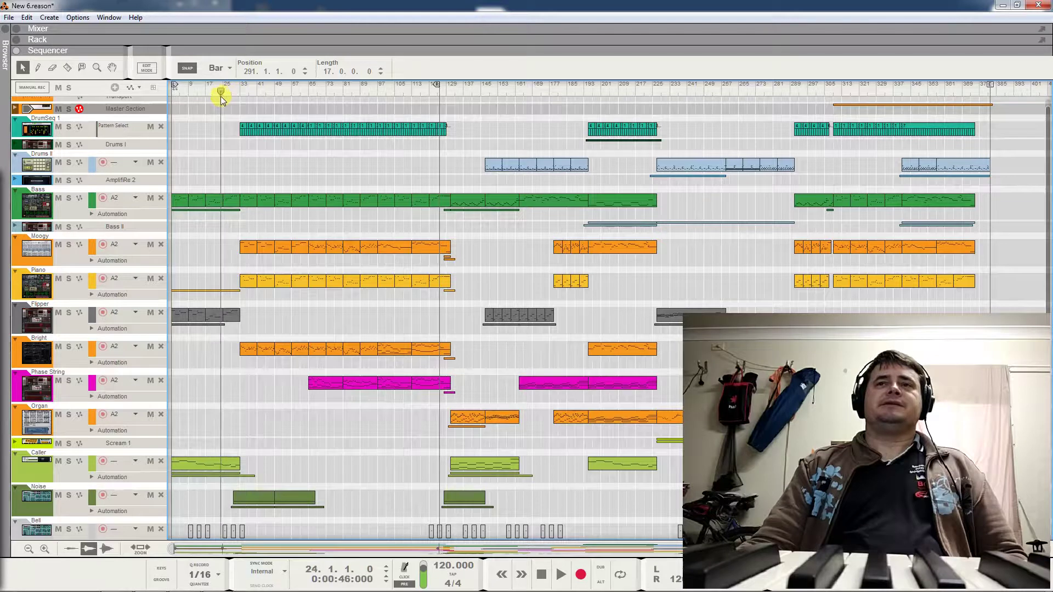
pyautogui.press('space')
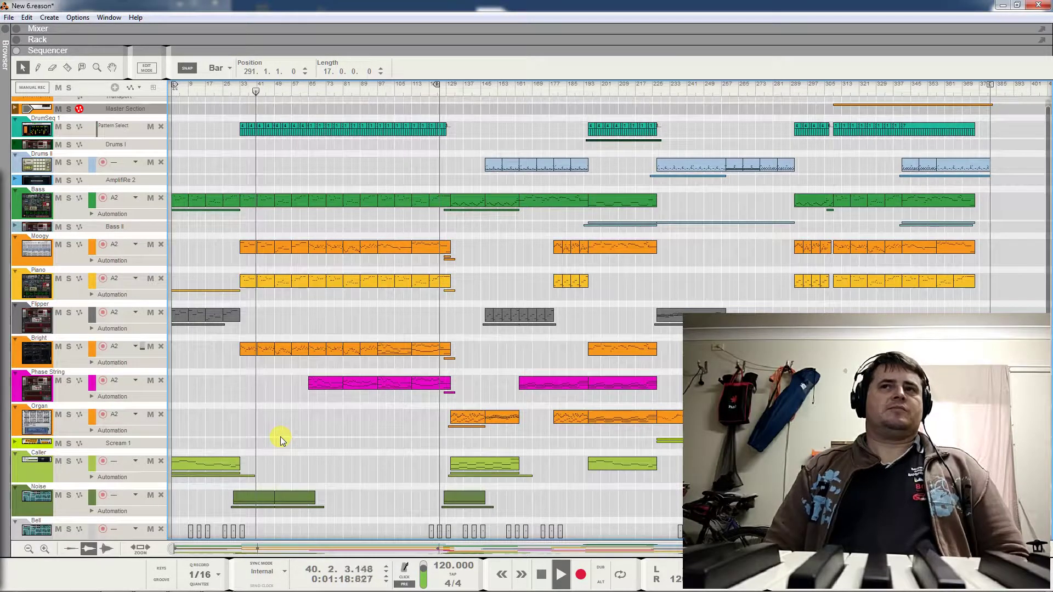
pyautogui.press('space')
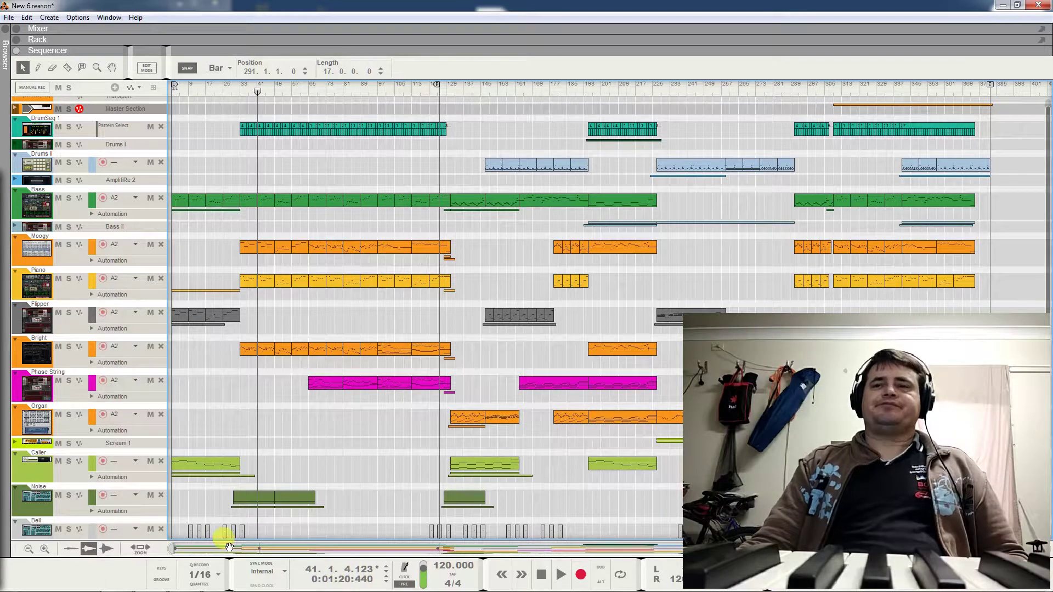
# - Inspect the DrumSeq 1 pattern clips at bars 65 and 33 in a closer view, and clear the selection
pyautogui.moveTo(171, 549); pyautogui.dragTo(498, 549)
pyautogui.moveTo(588, 548); pyautogui.dragTo(165, 528)
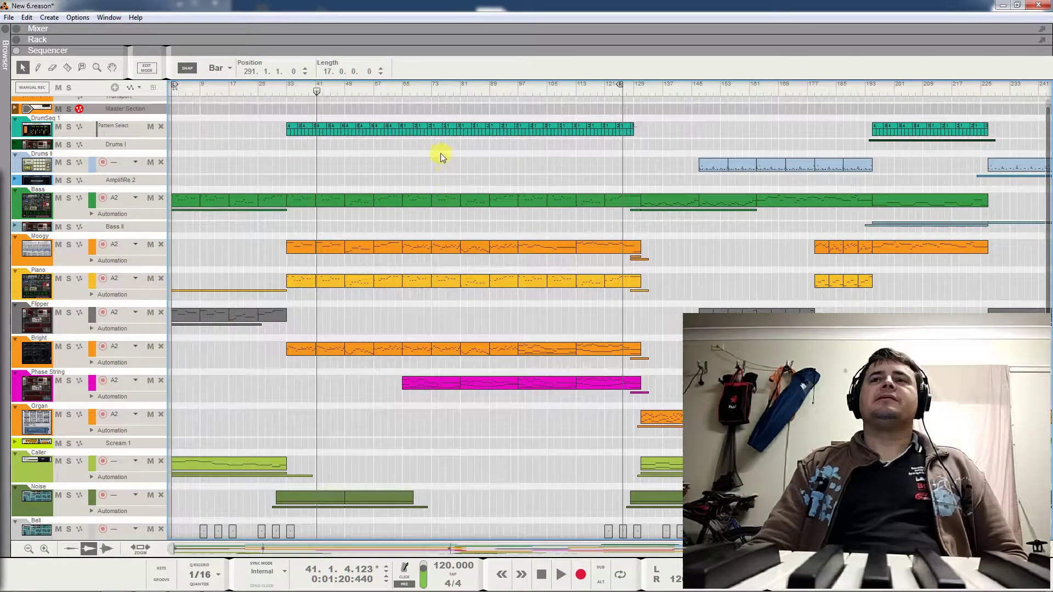
pyautogui.click(407, 130)
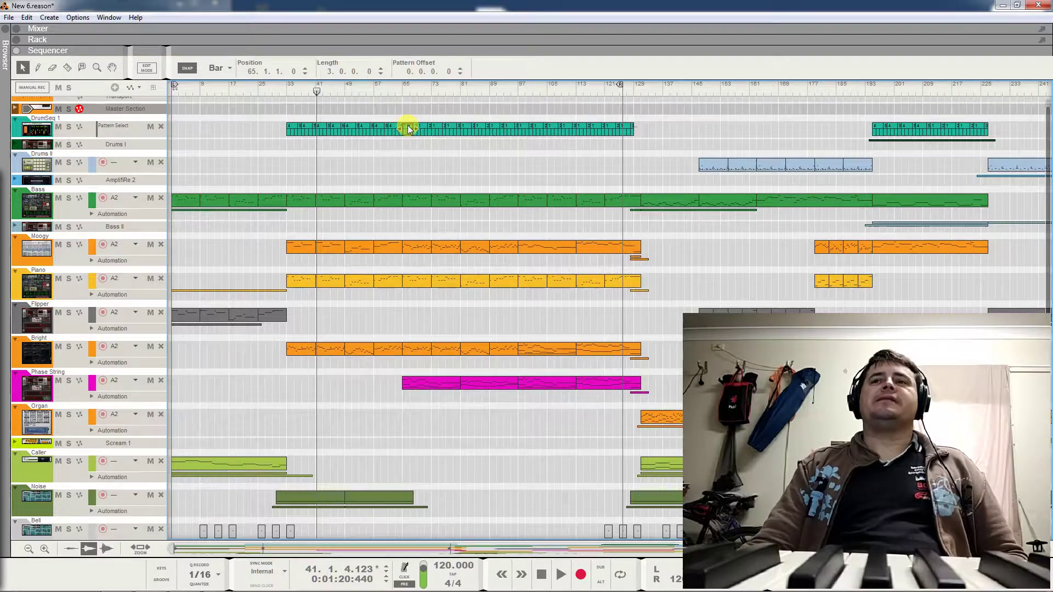
pyautogui.click(292, 130)
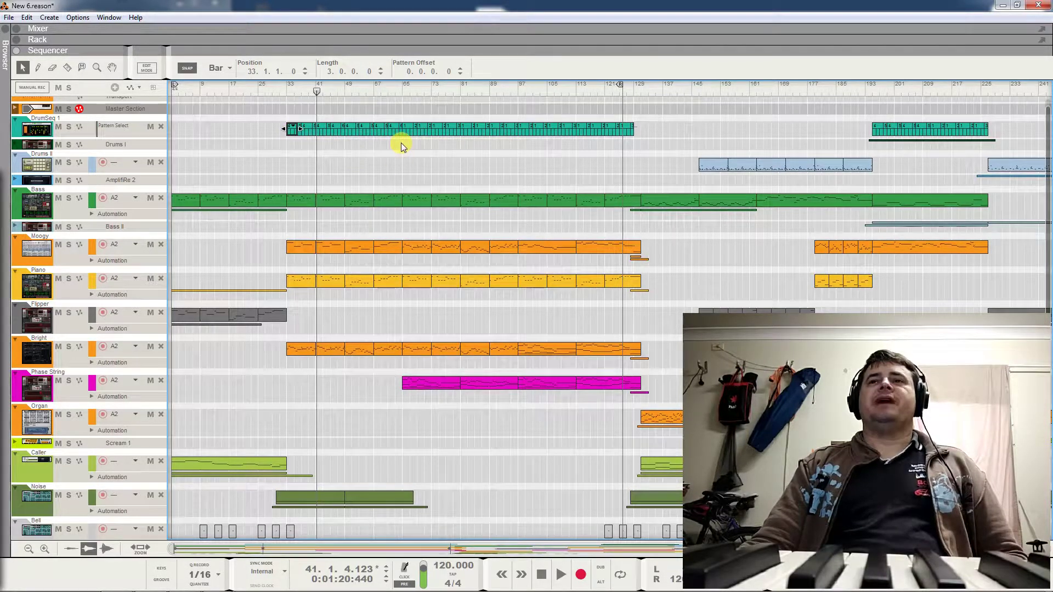
pyautogui.click(279, 138)
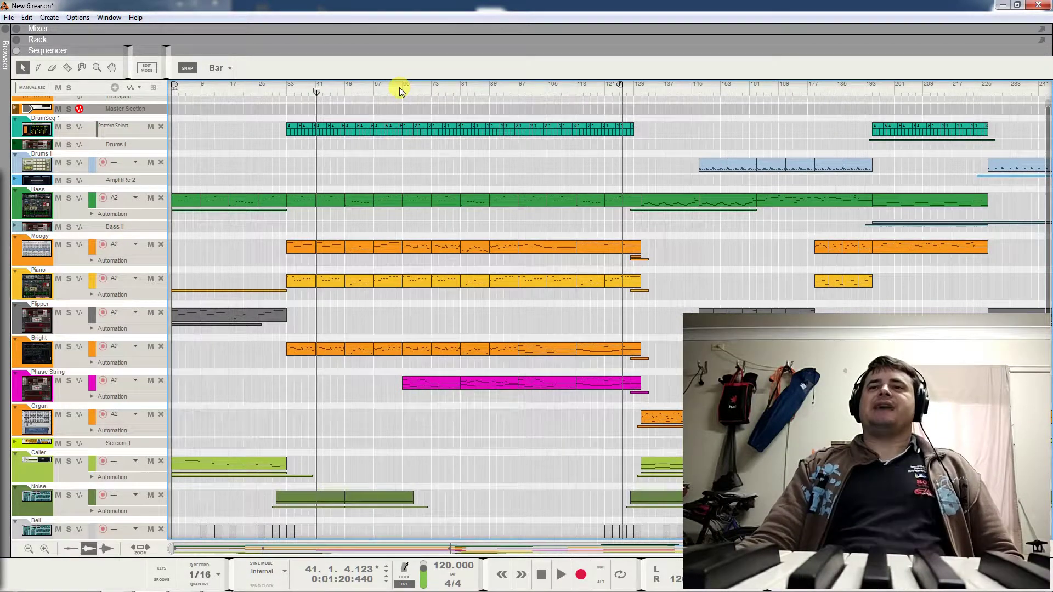
# - Play from bar 41, toggle the DrumSeq 1 track's solo on and off to hear the drums alone, and stop playback
pyautogui.press('space')
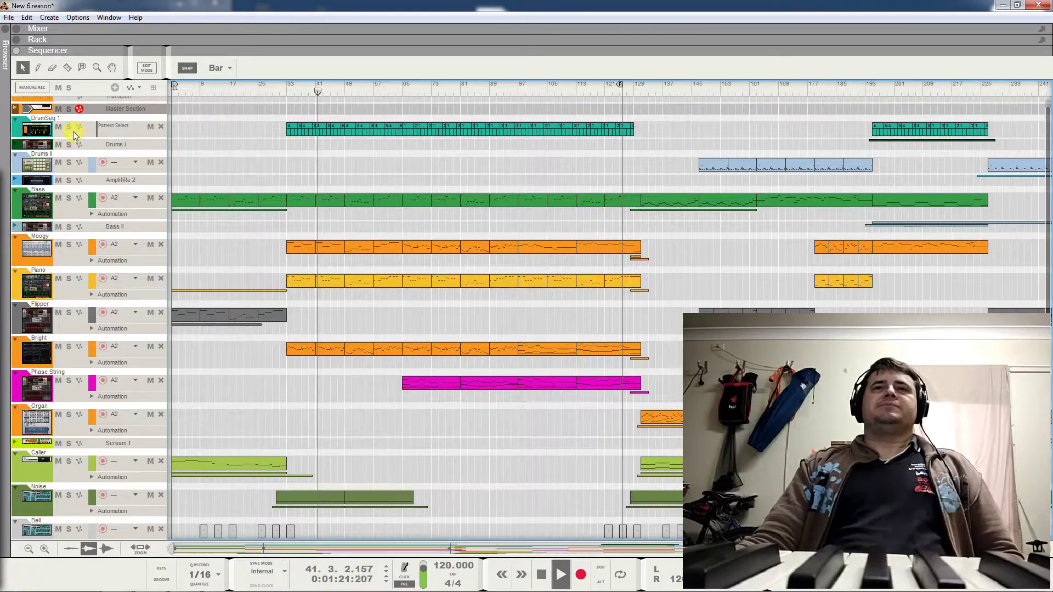
pyautogui.click(69, 129)
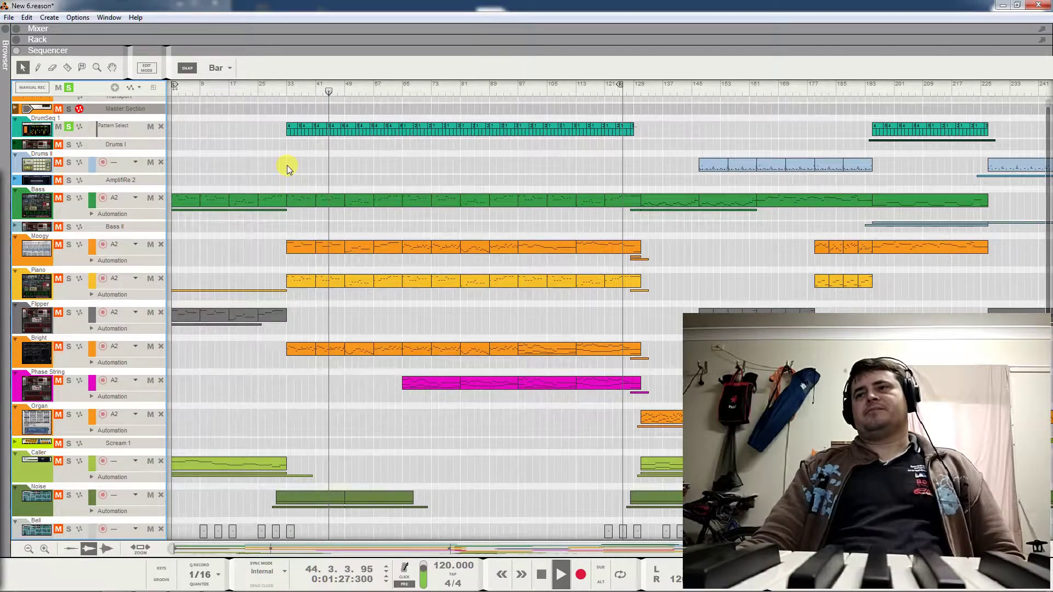
pyautogui.click(67, 129)
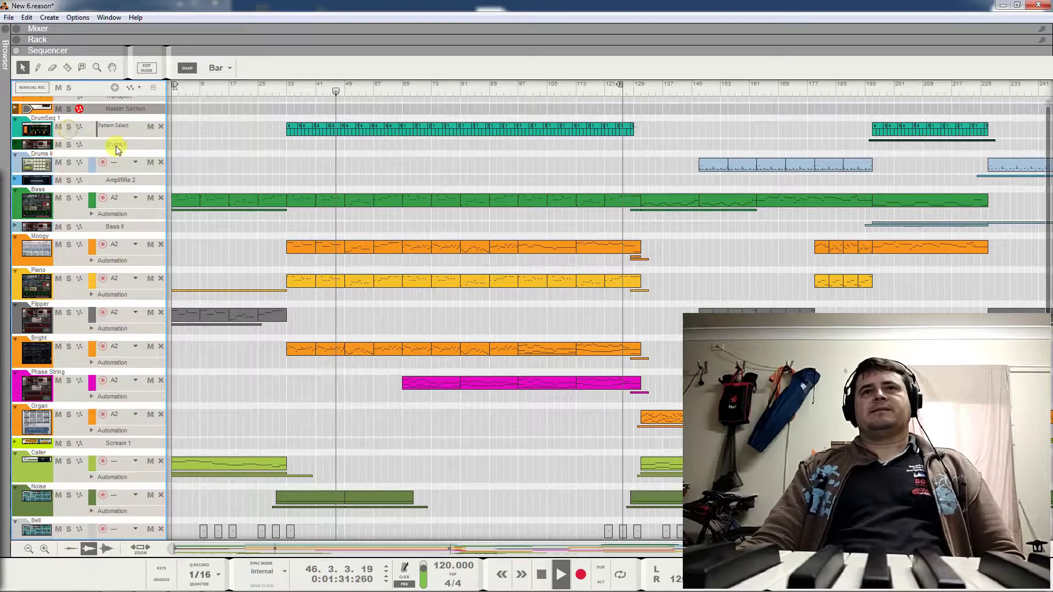
pyautogui.press('space')
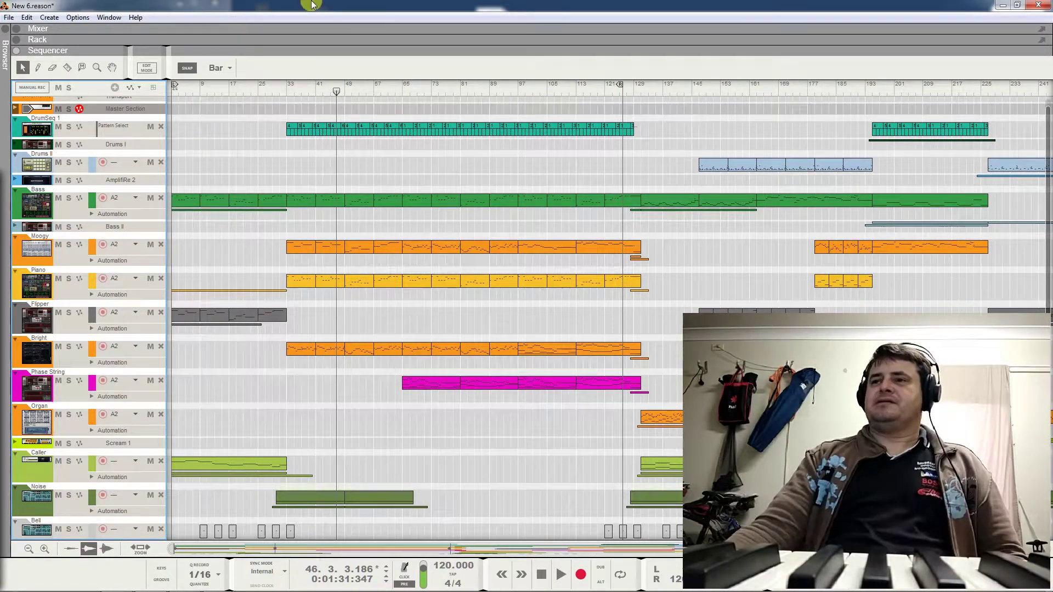
# - Play the arrangement from bar 63 to hear the Phase String track enter, and stop playback
pyautogui.moveTo(406, 91); pyautogui.dragTo(400, 93)
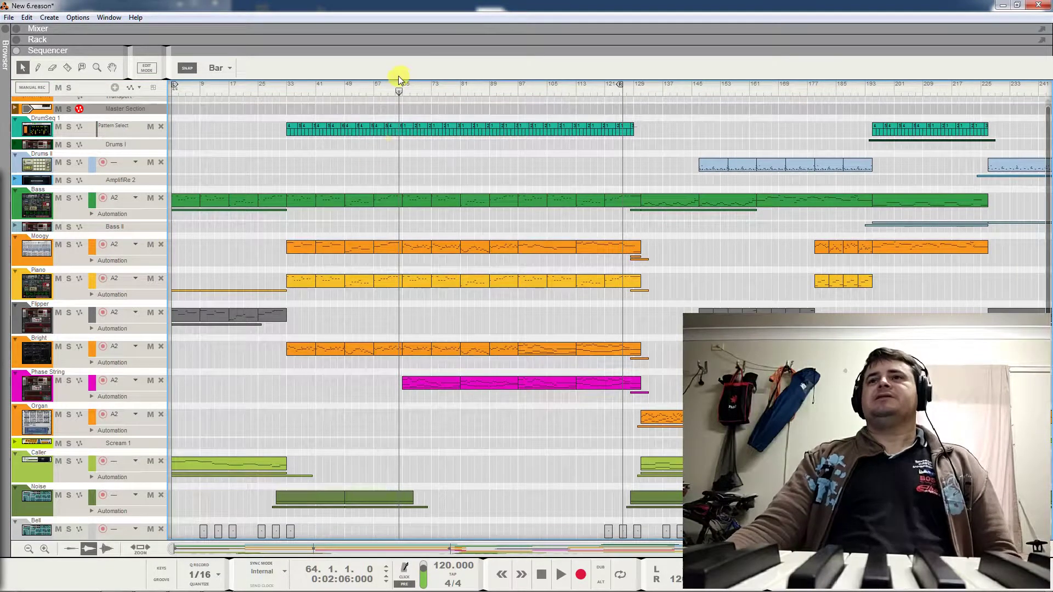
pyautogui.moveTo(398, 94); pyautogui.dragTo(395, 89)
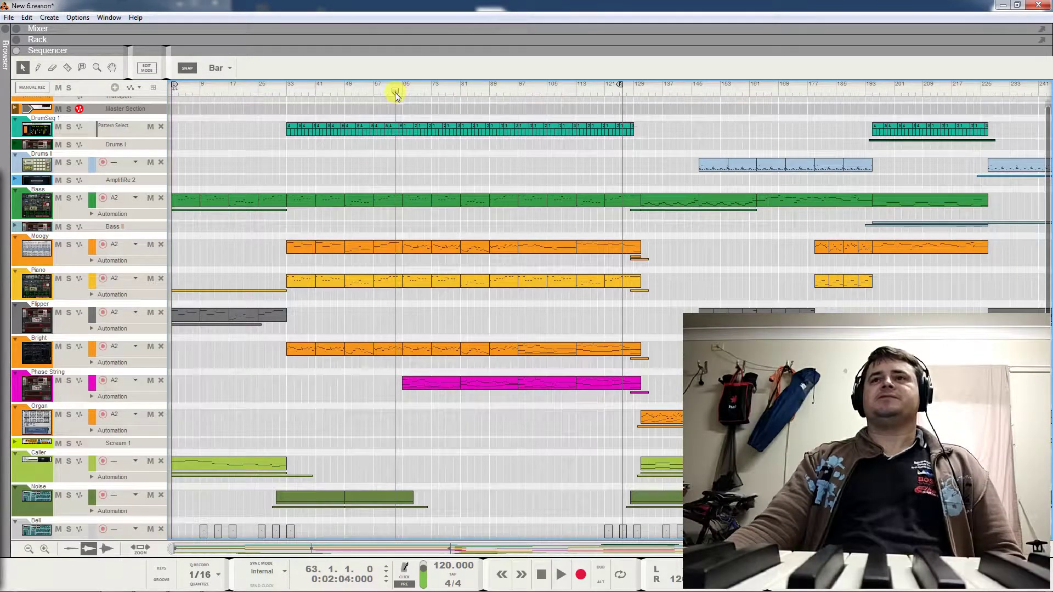
pyautogui.press('space')
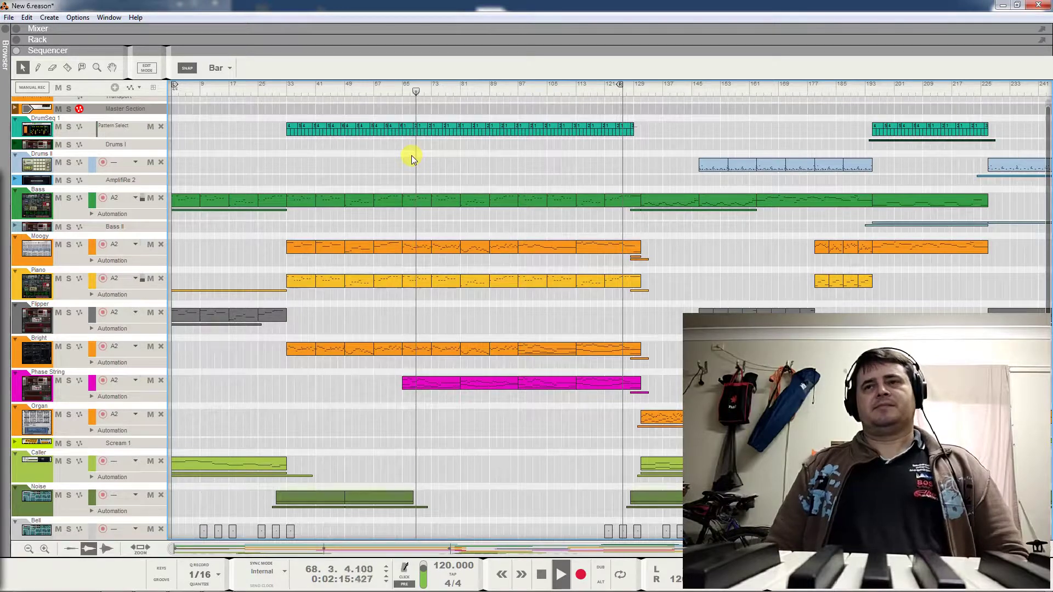
pyautogui.press('space')
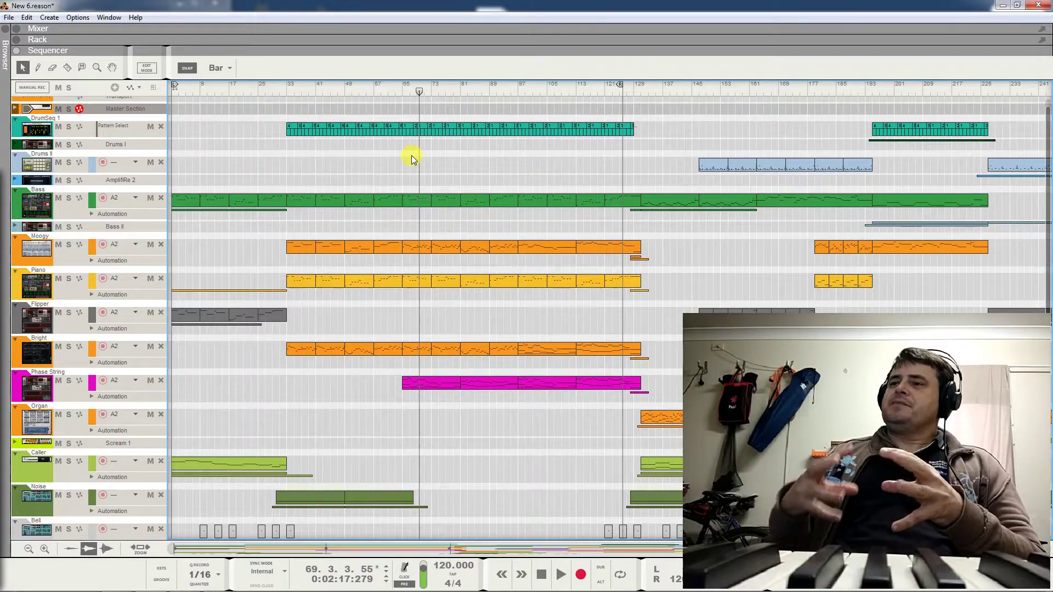
pyautogui.click(417, 392)
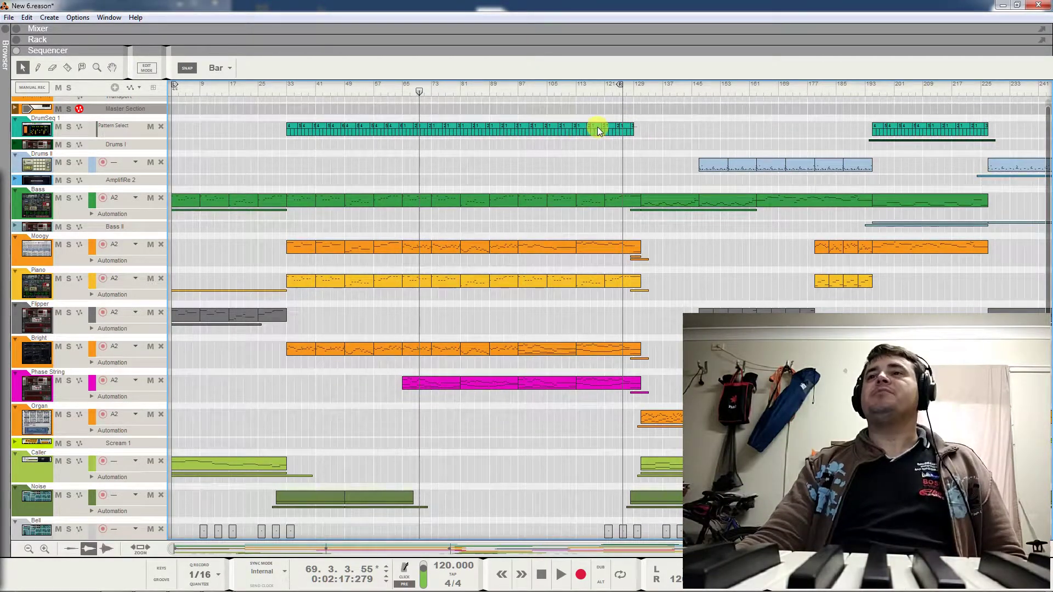
# - Play the last bars before the Organ clip enters, into the break section, and stop playback
pyautogui.click(618, 93)
pyautogui.press('space')
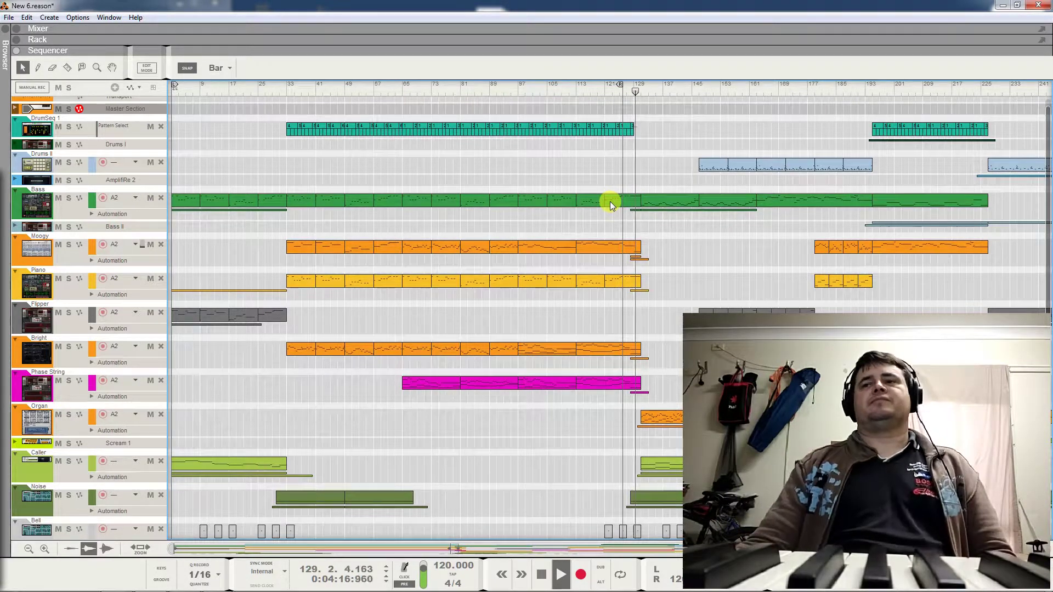
pyautogui.press('space')
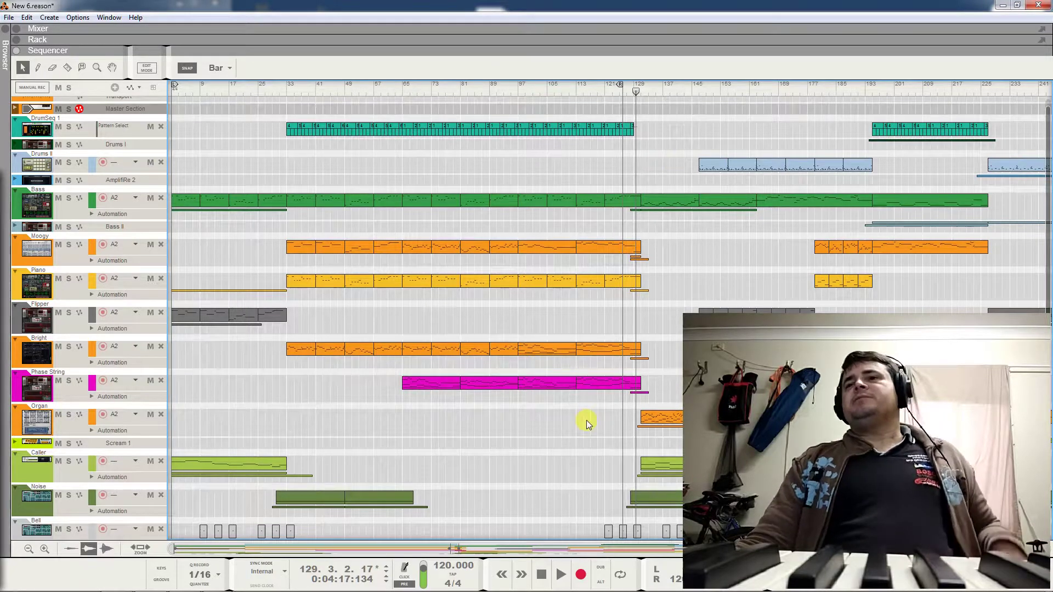
# - Select the Phase String and Bright clips at bar 113, the Phase String clip at bar 97, and its bar 113 clip again
pyautogui.click(601, 384)
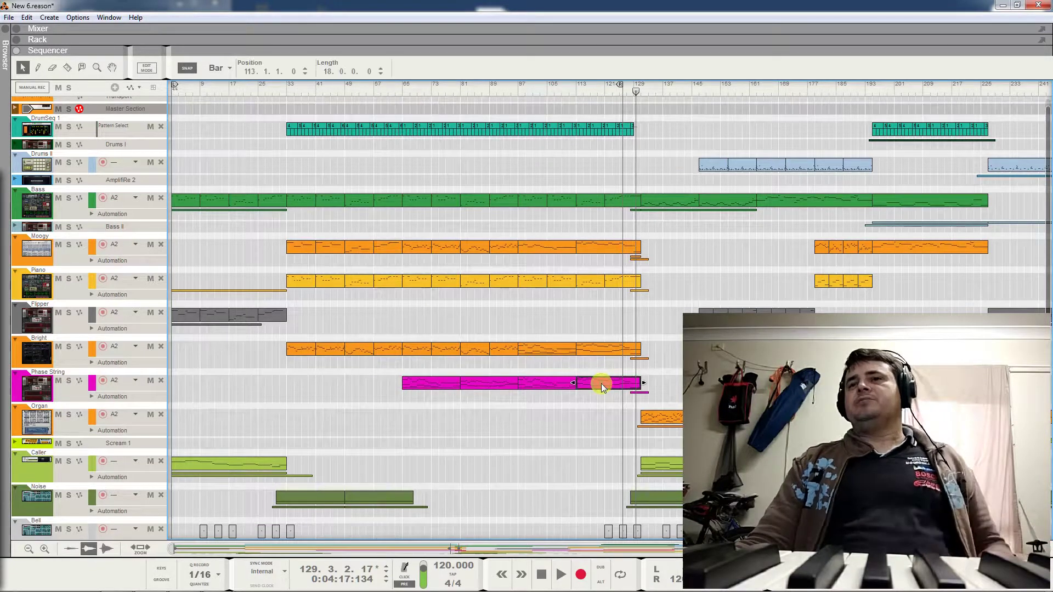
pyautogui.keyDown('shift'); pyautogui.click(589, 347); pyautogui.keyUp('shift')
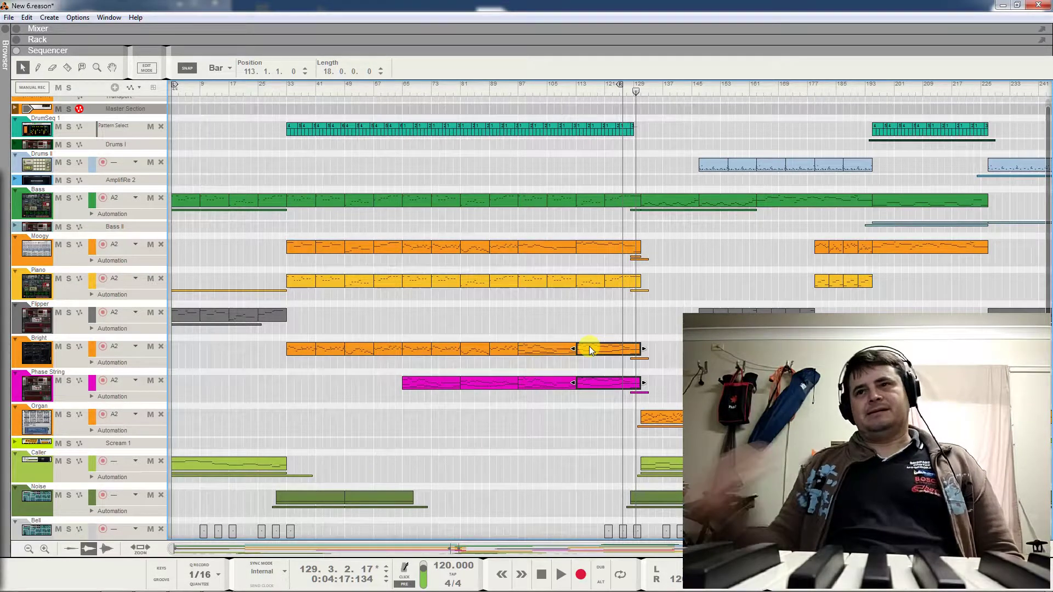
pyautogui.click(534, 388)
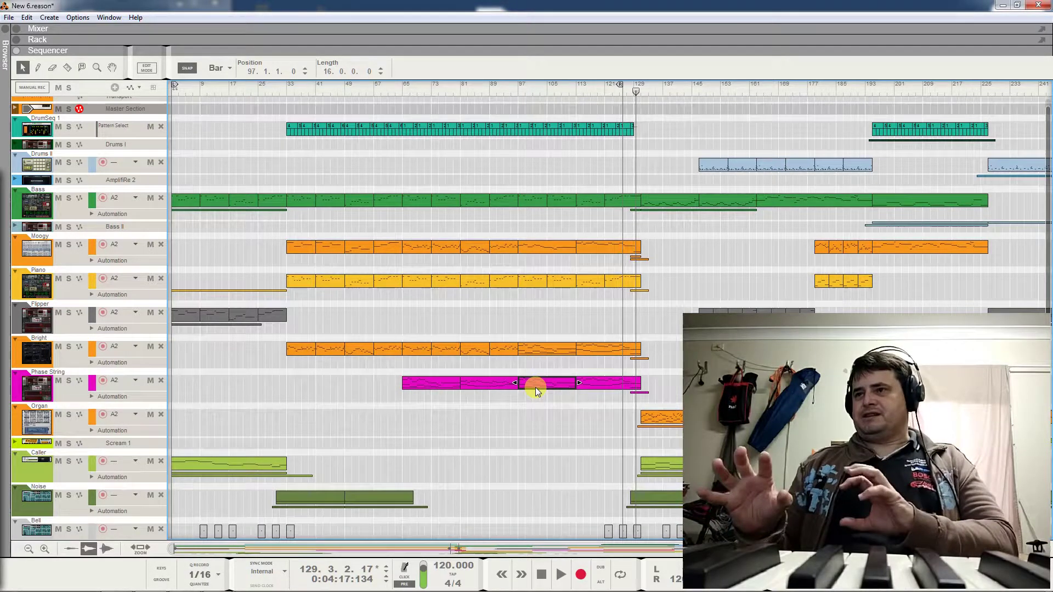
pyautogui.click(610, 388)
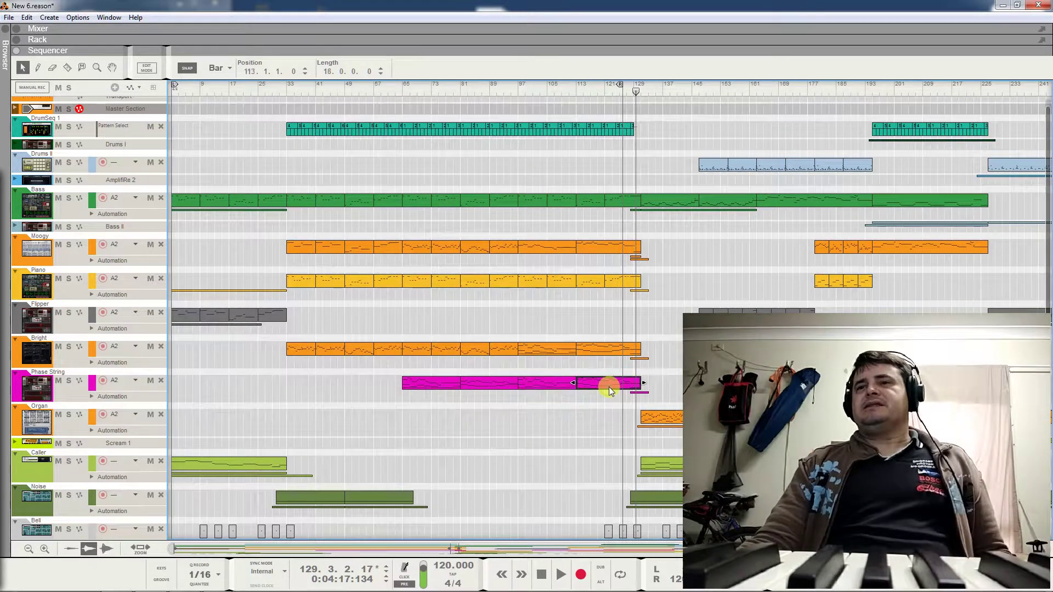
# - Play the section near the start of the bar 113 clips, stop playback, and clear the clip selection
pyautogui.click(613, 93)
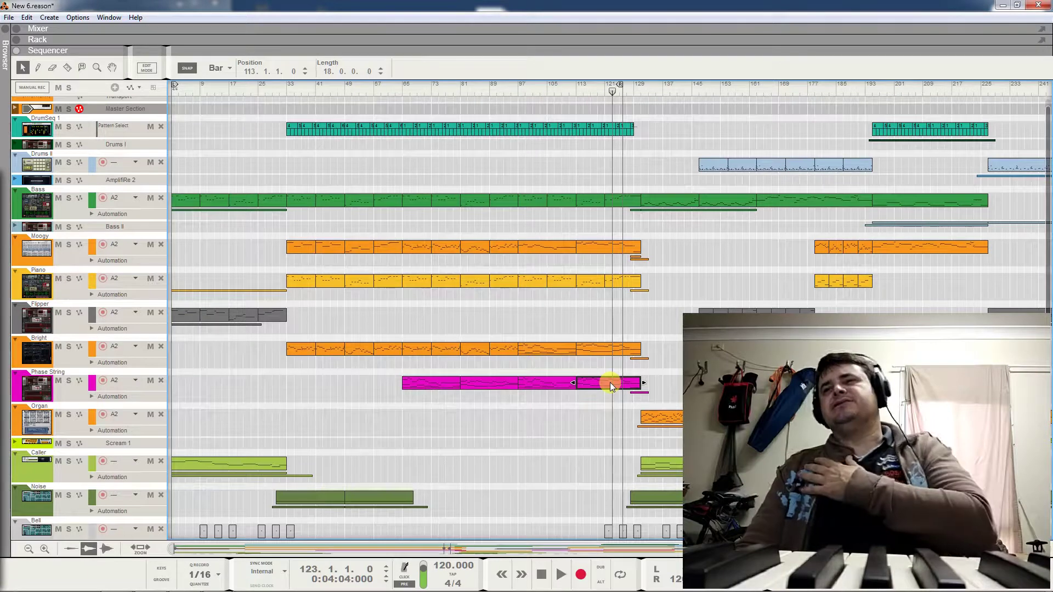
pyautogui.click(581, 94)
pyautogui.press('space')
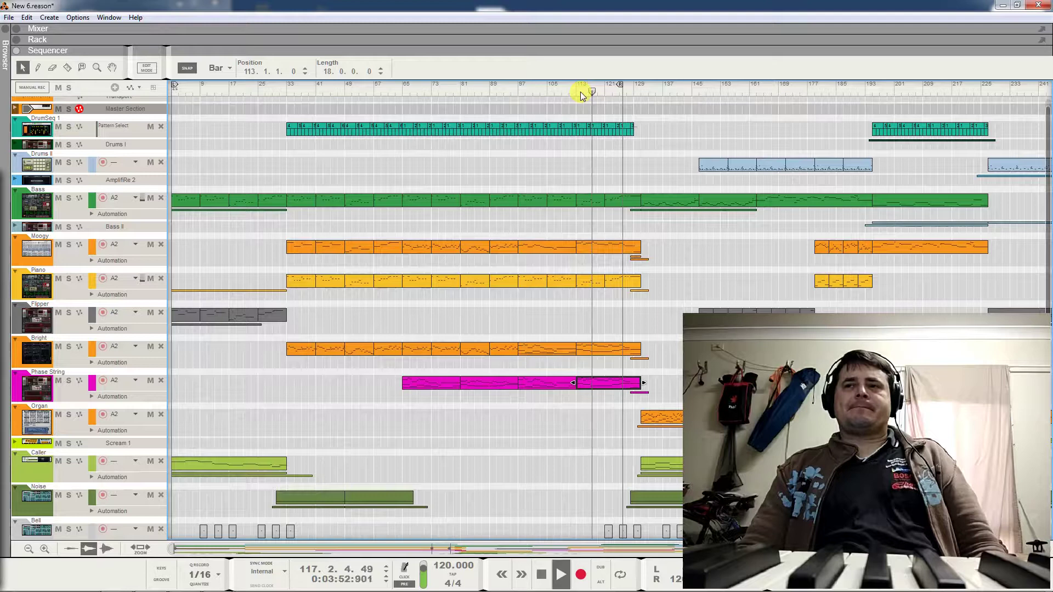
pyautogui.press('space')
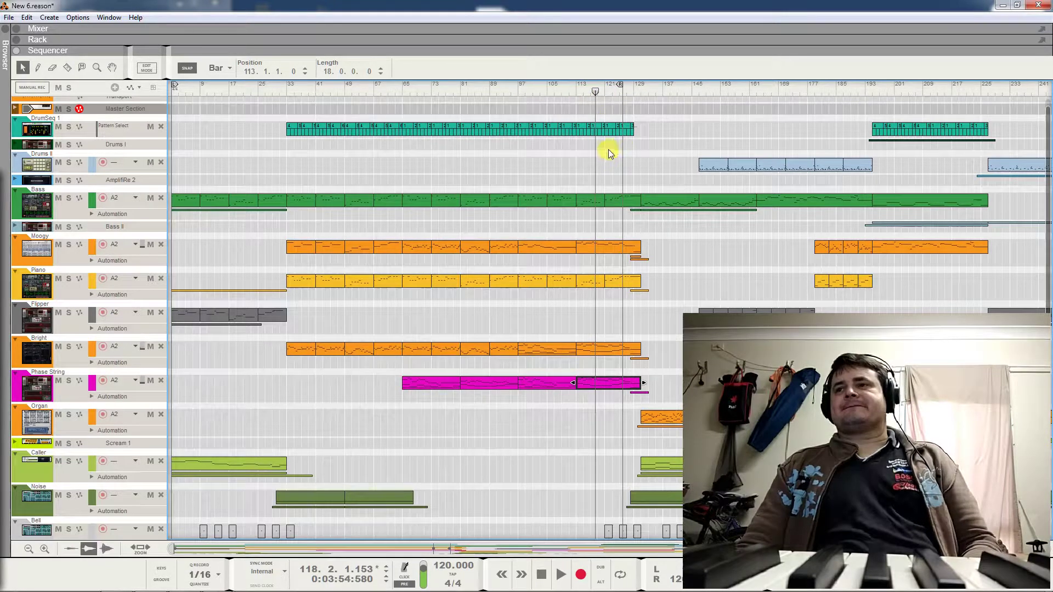
pyautogui.click(649, 143)
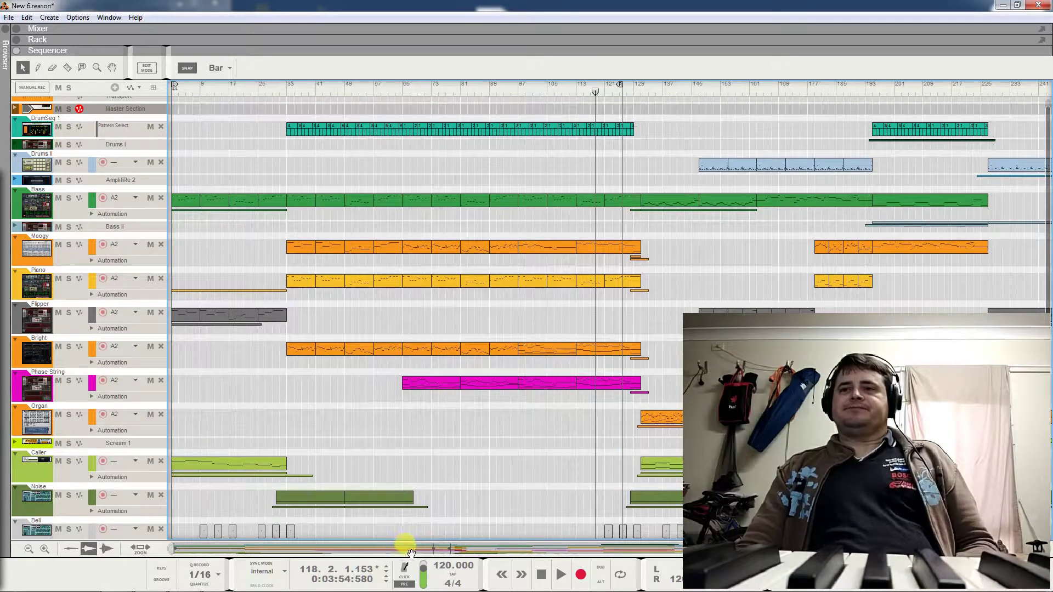
# - Play the transition into the break where the Organ and Caller clips begin, and stop playback
pyautogui.moveTo(318, 550); pyautogui.dragTo(422, 550)
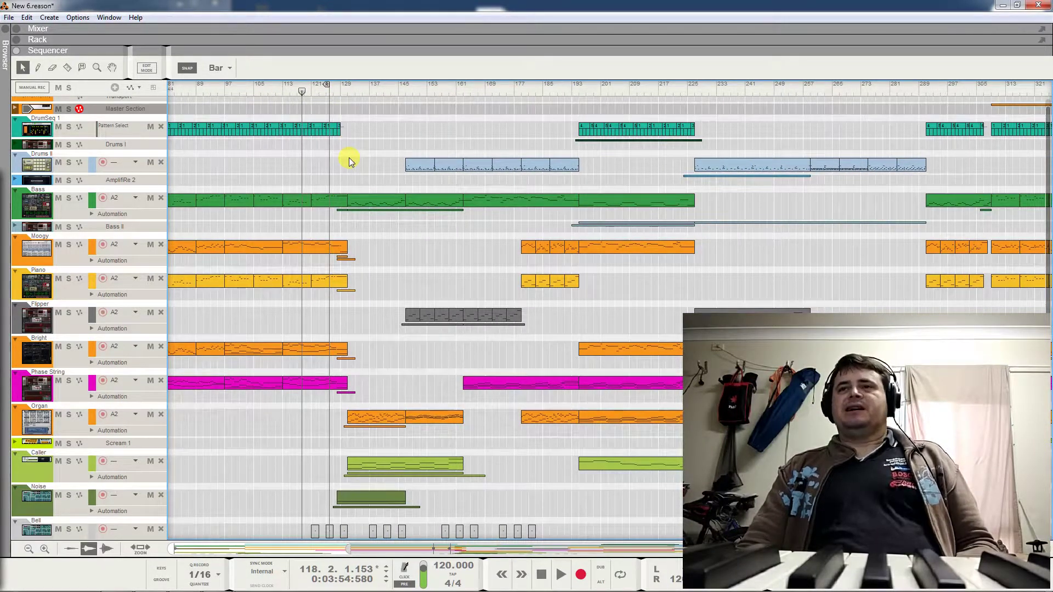
pyautogui.click(338, 89)
pyautogui.press('space')
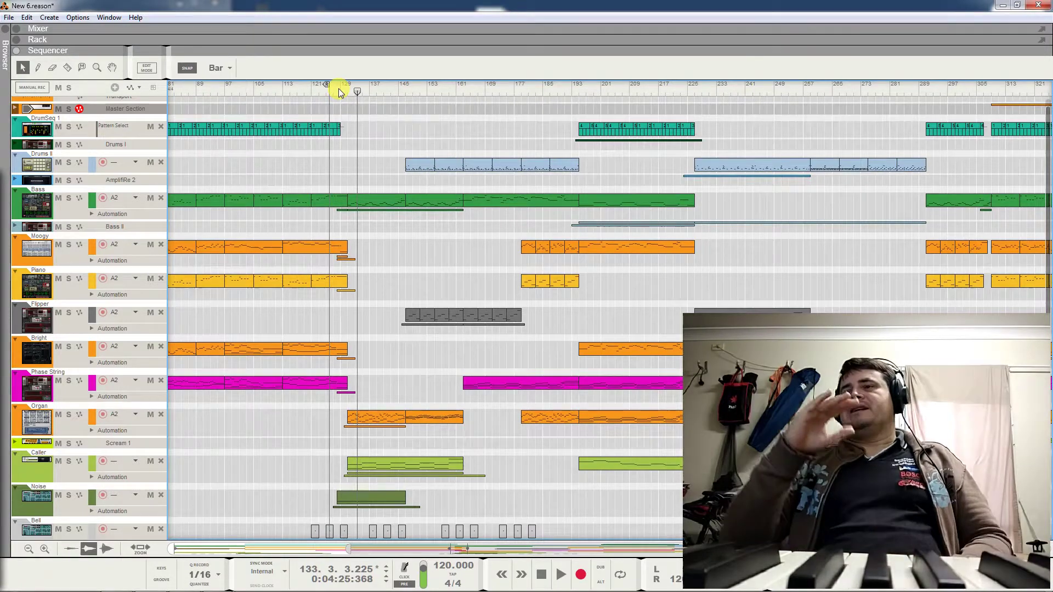
# - Play from just before the first Drums II clip and solo the Drums II and Bass tracks together
pyautogui.click(335, 91)
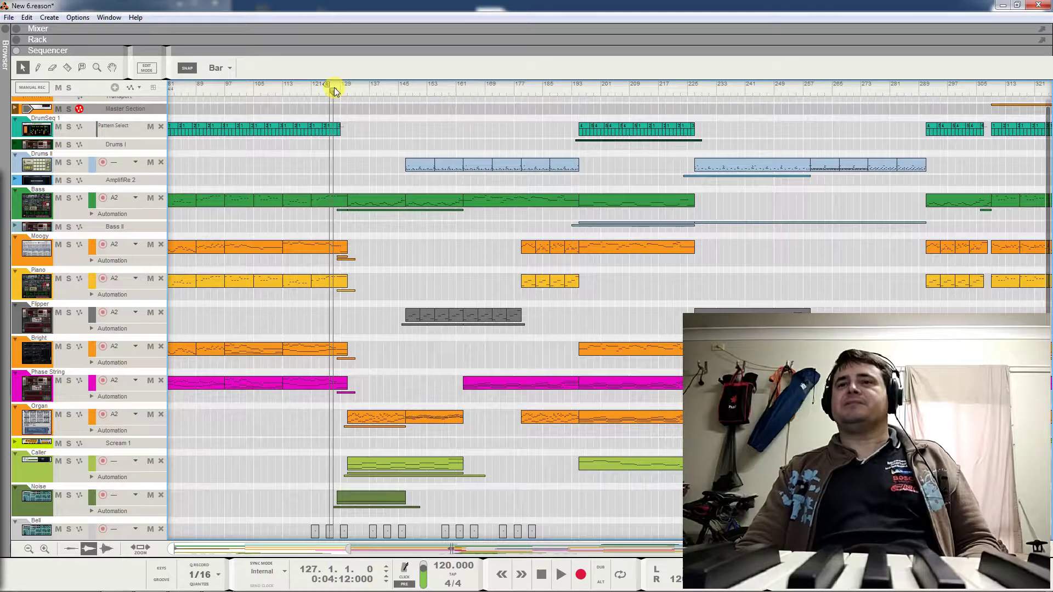
pyautogui.click(348, 91)
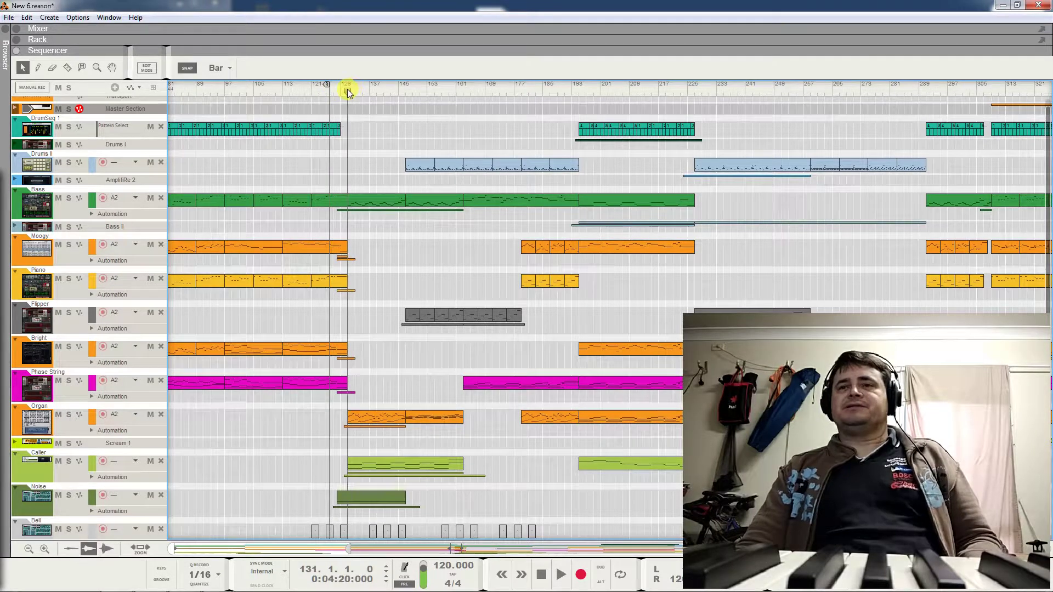
pyautogui.moveTo(348, 91); pyautogui.dragTo(403, 91)
pyautogui.press('space')
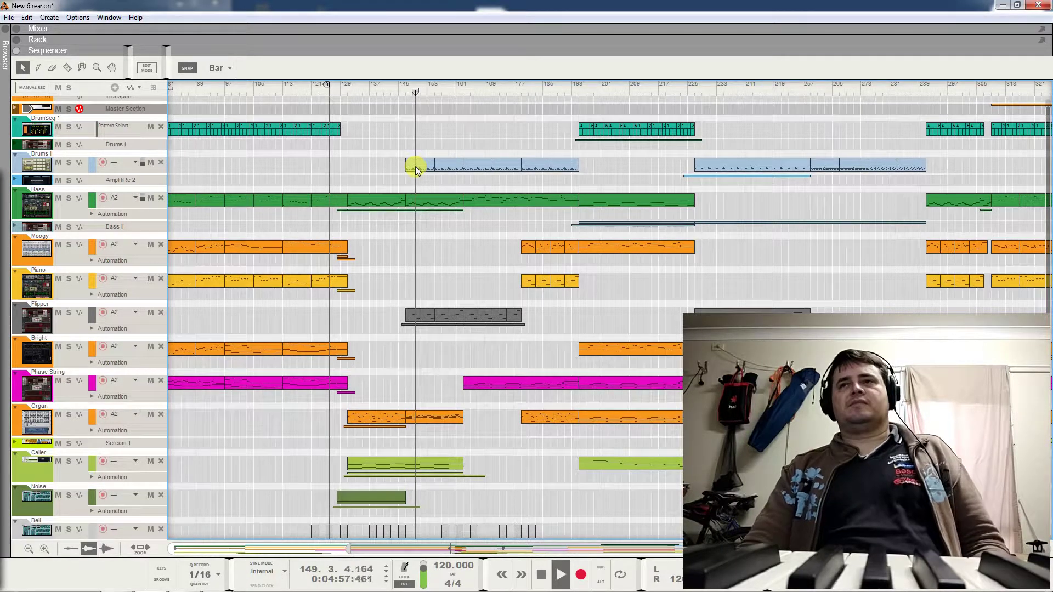
pyautogui.click(69, 163)
pyautogui.click(68, 198)
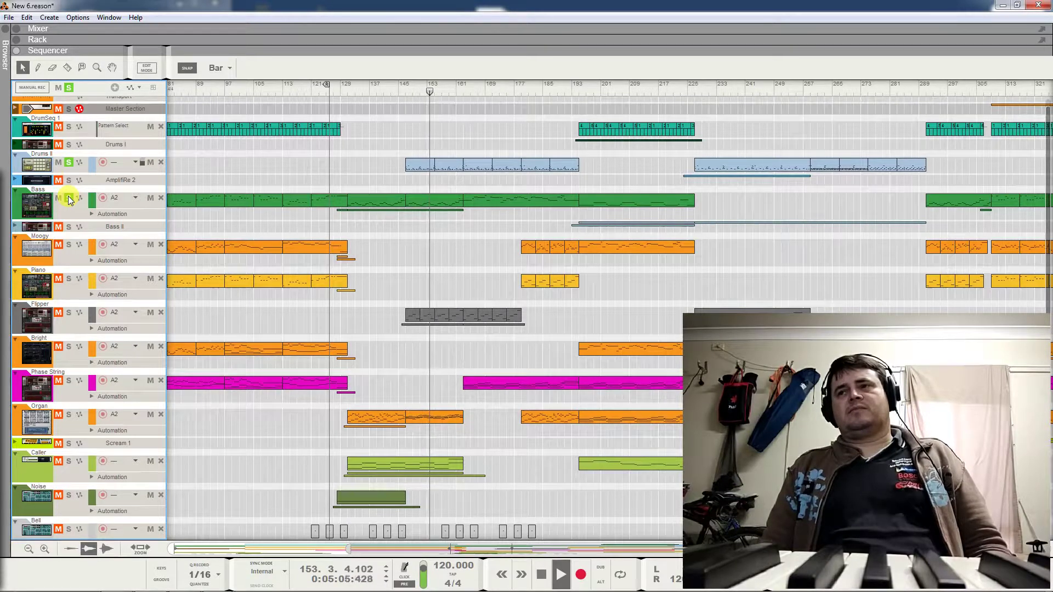
pyautogui.click(69, 198)
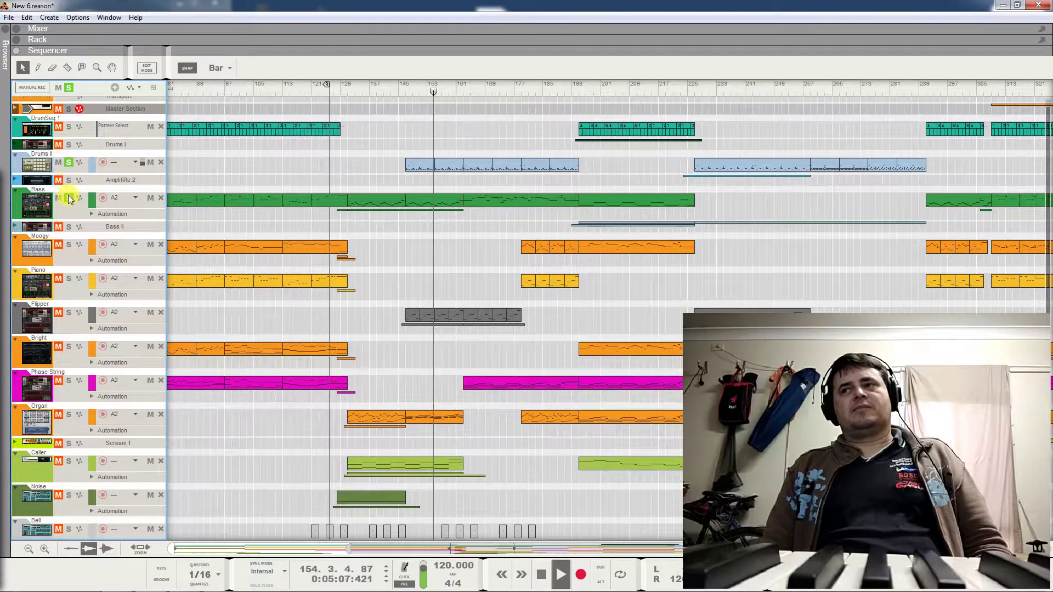
# - Clear the Drums II and Bass solos, play all tracks on from bar 155, and stop playback
pyautogui.click(69, 163)
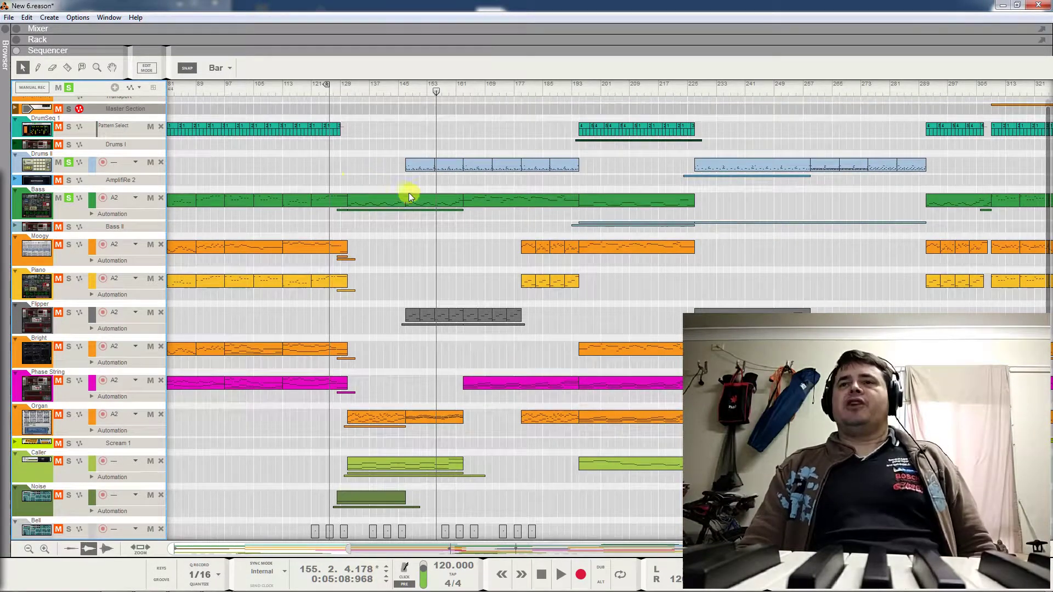
pyautogui.click(68, 162)
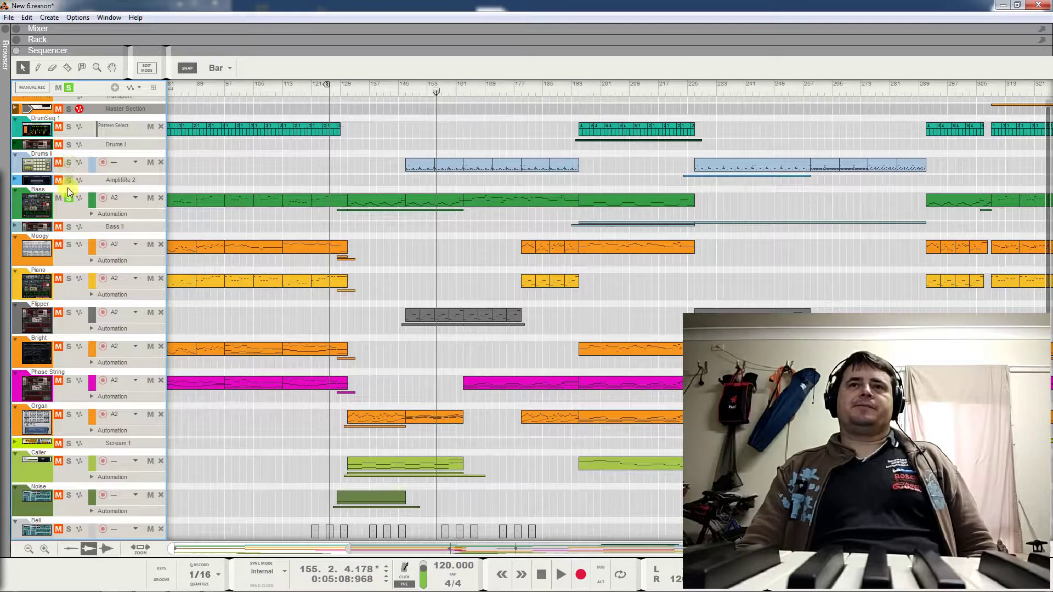
pyautogui.click(69, 89)
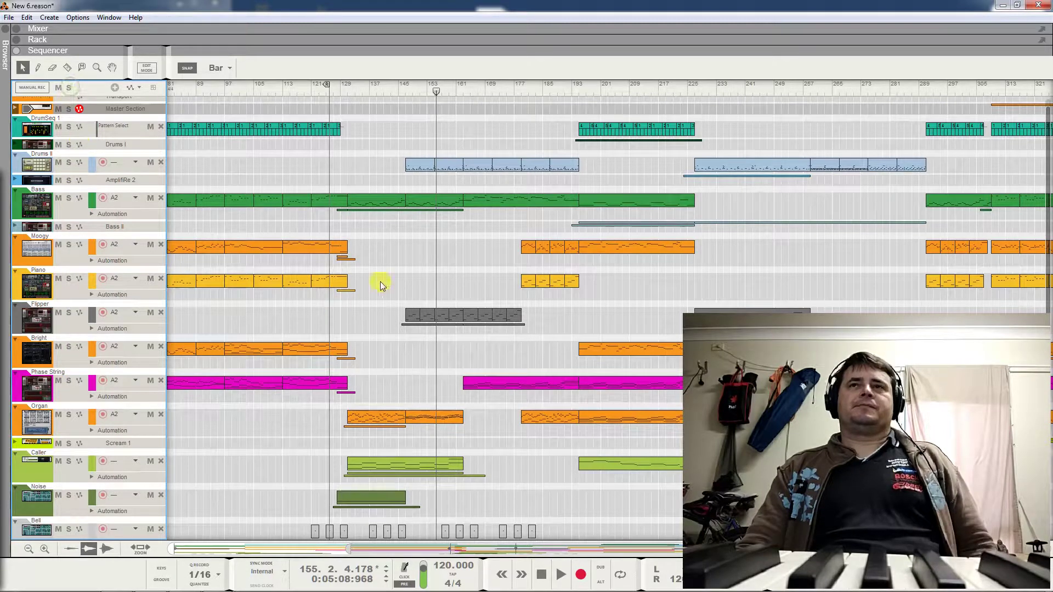
pyautogui.press('space')
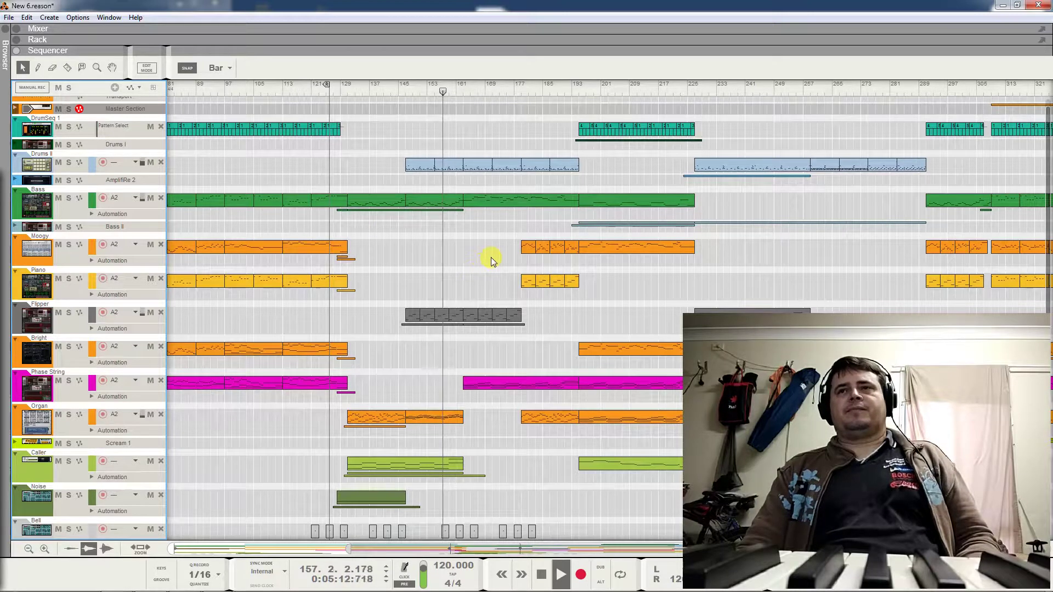
pyautogui.press('space')
# - Play from bar 162 and toggle the Bass track's solo on and off to hear its line alone
pyautogui.click(463, 93)
pyautogui.moveTo(463, 94); pyautogui.dragTo(460, 95)
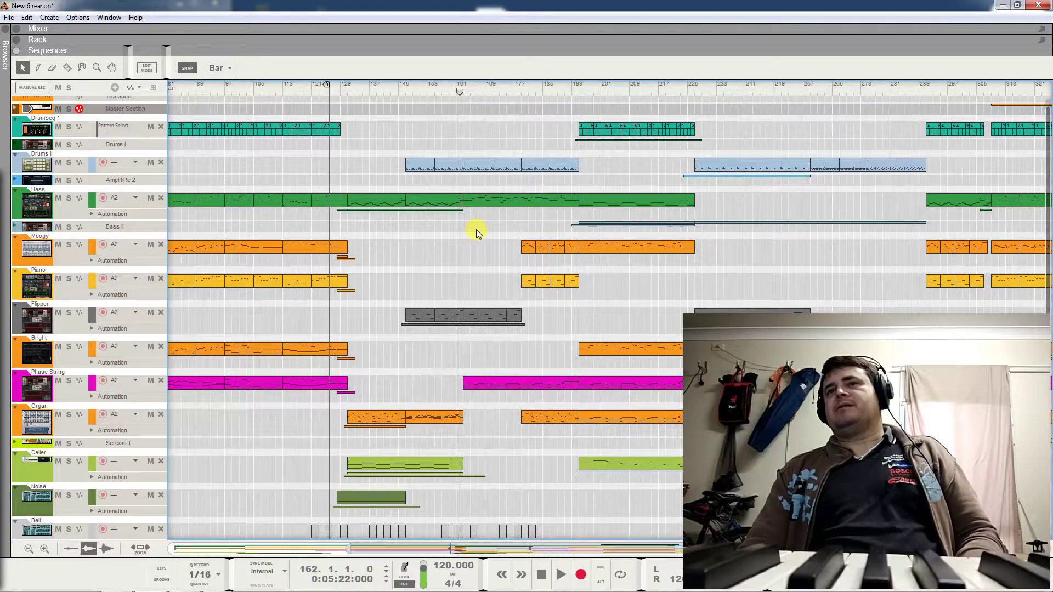
pyautogui.press('space')
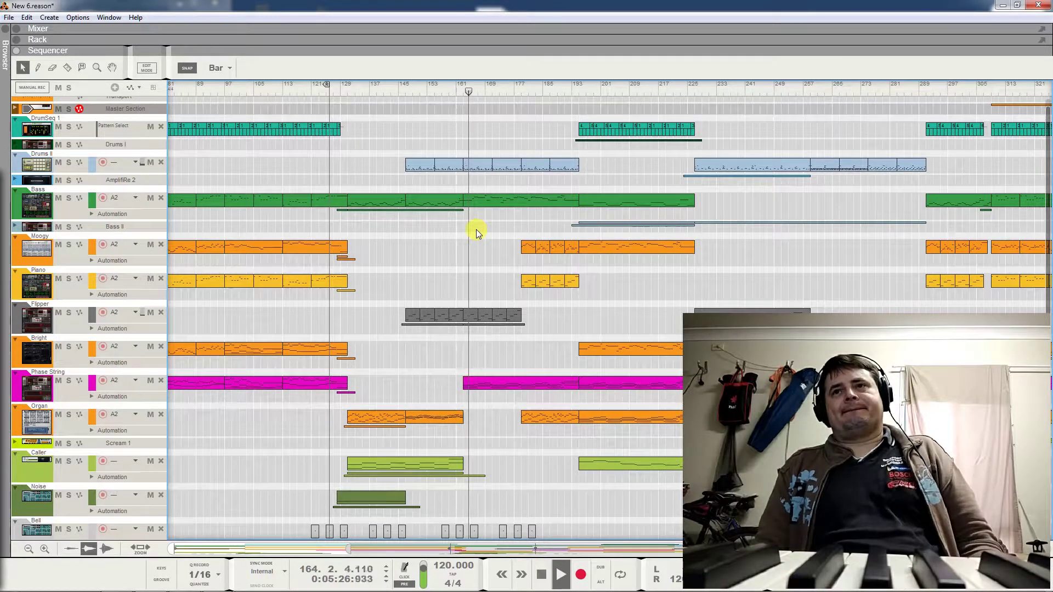
pyautogui.click(69, 198)
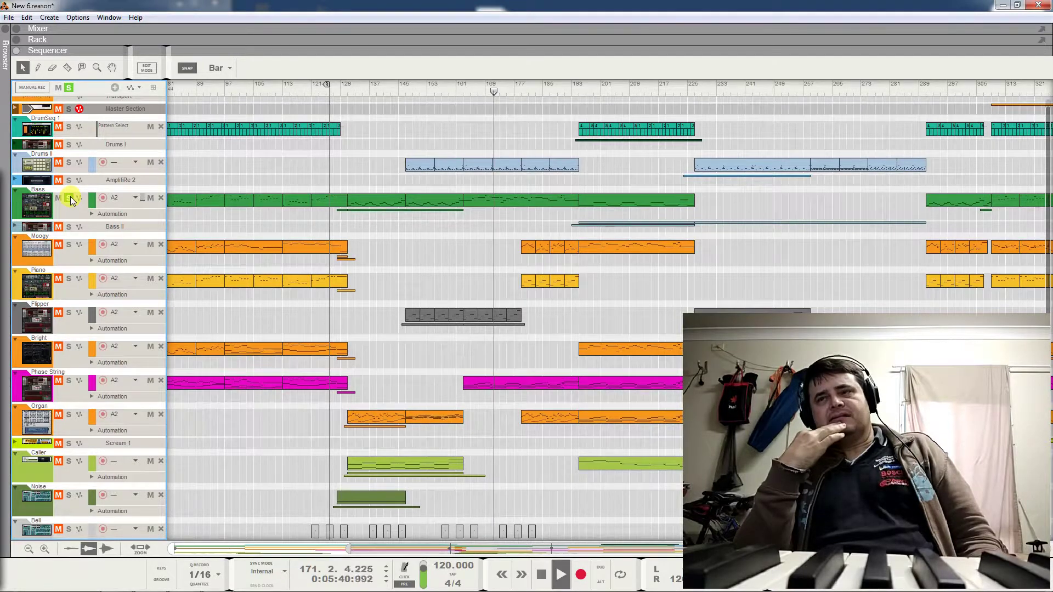
pyautogui.click(70, 199)
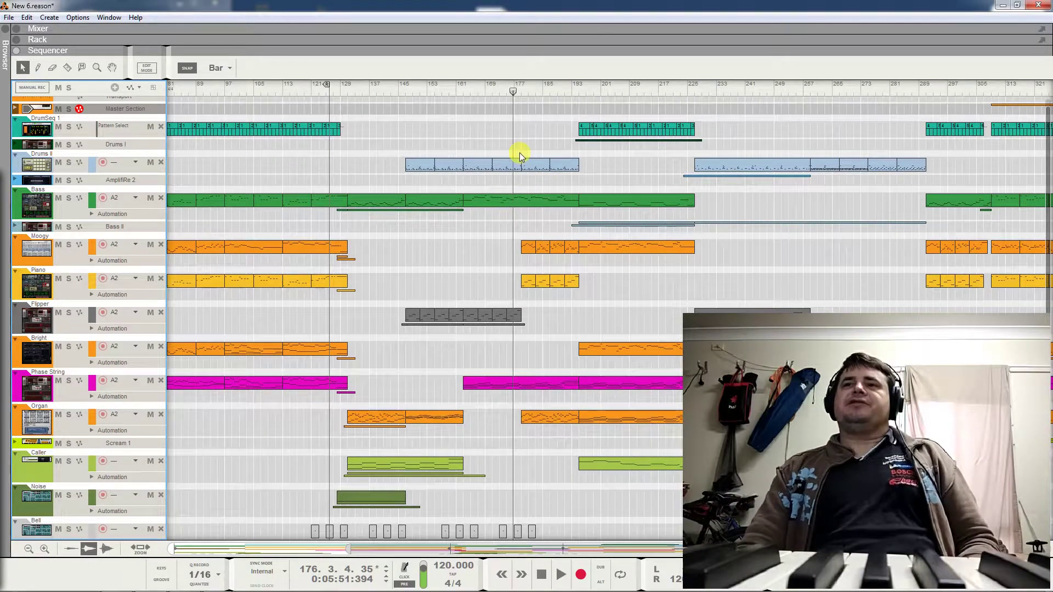
# - Play the section from bar 194, stop, and play the section from bar 226
pyautogui.click(574, 93)
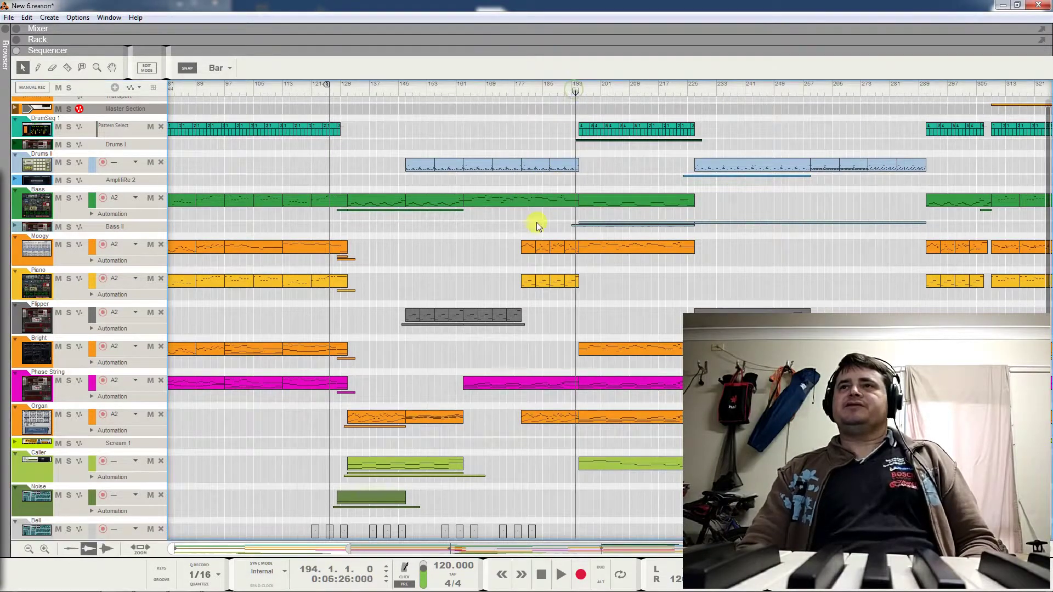
pyautogui.press('space')
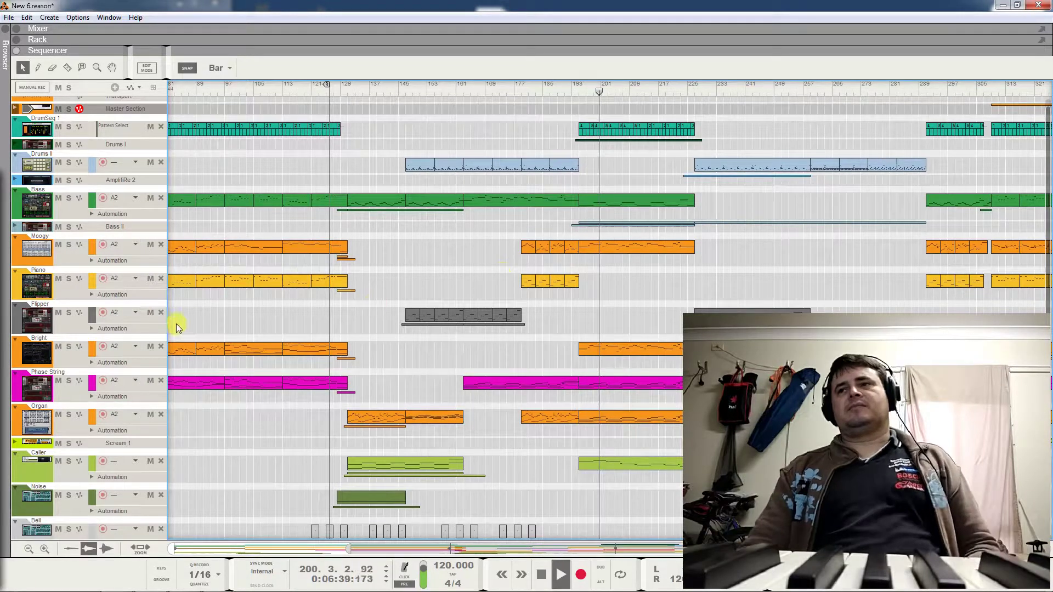
pyautogui.moveTo(349, 549); pyautogui.dragTo(649, 559)
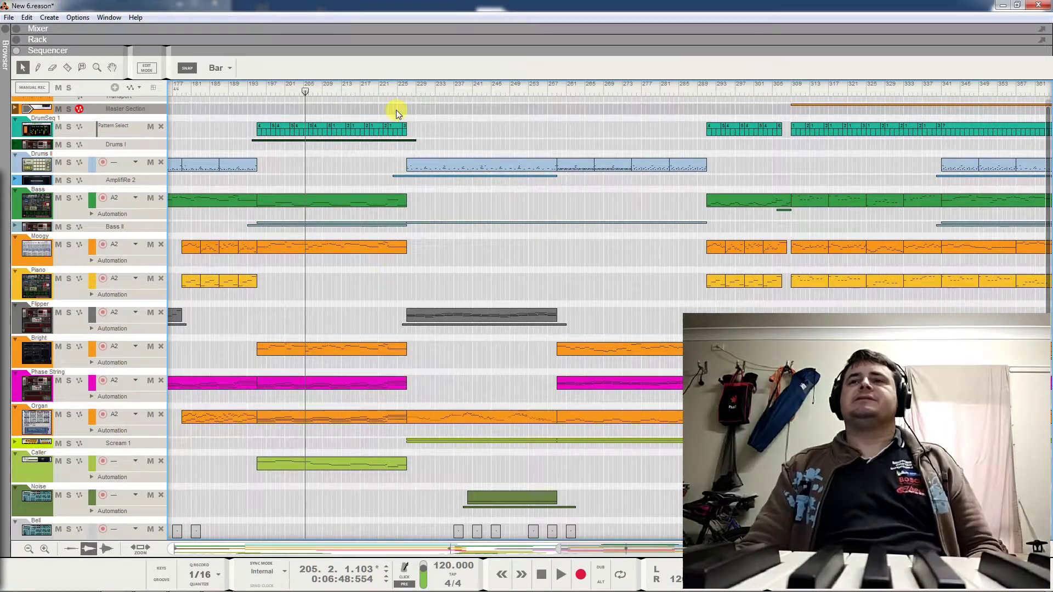
pyautogui.click(404, 90)
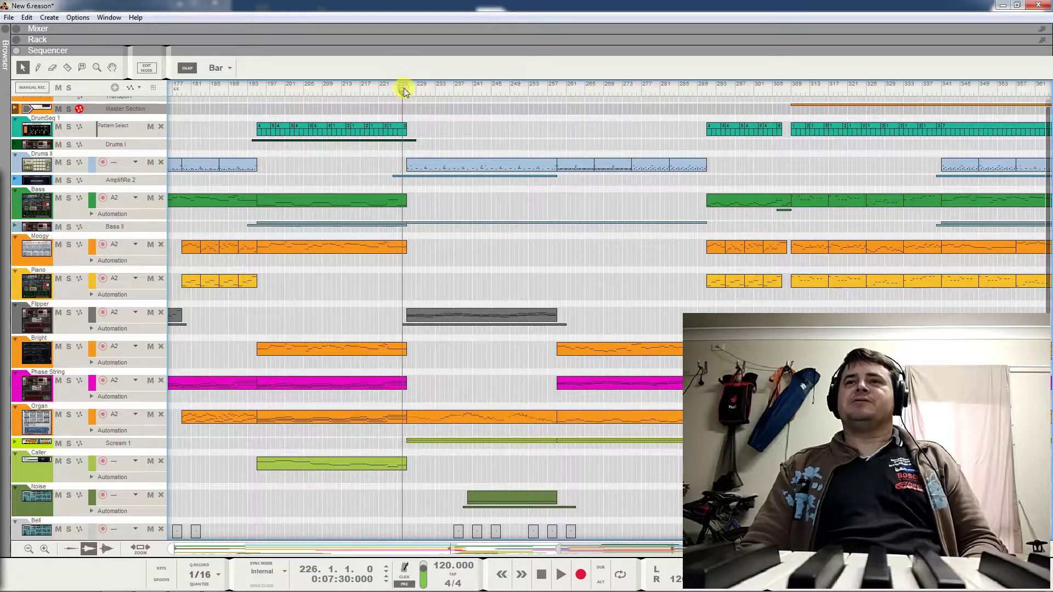
pyautogui.press('space')
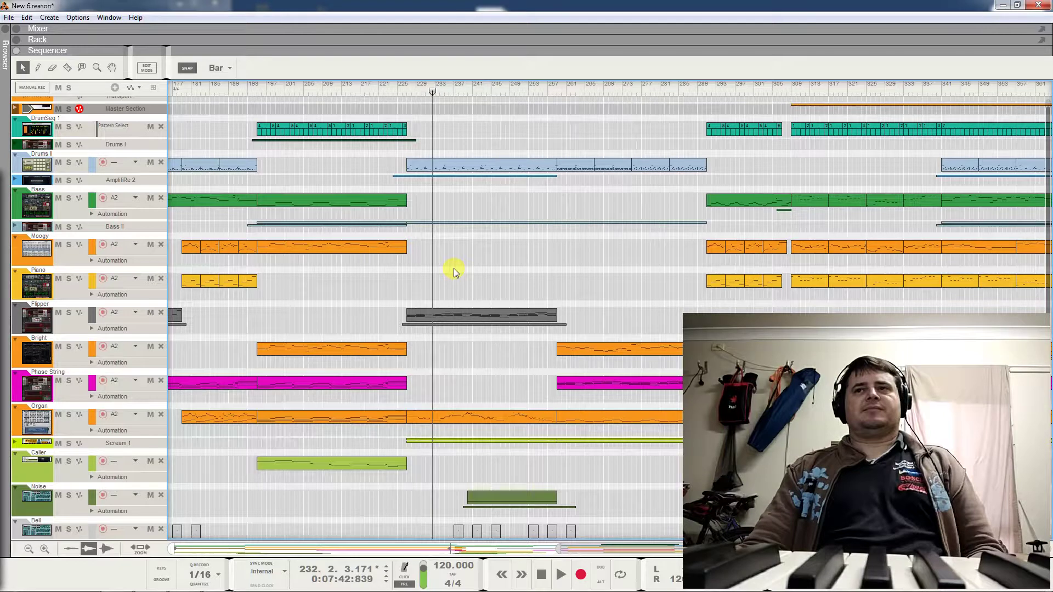
# - Select the clips ending at bar 195 across the tracks, and instead the clips spanning bars 195 to 227
pyautogui.moveTo(232, 141); pyautogui.dragTo(239, 286)
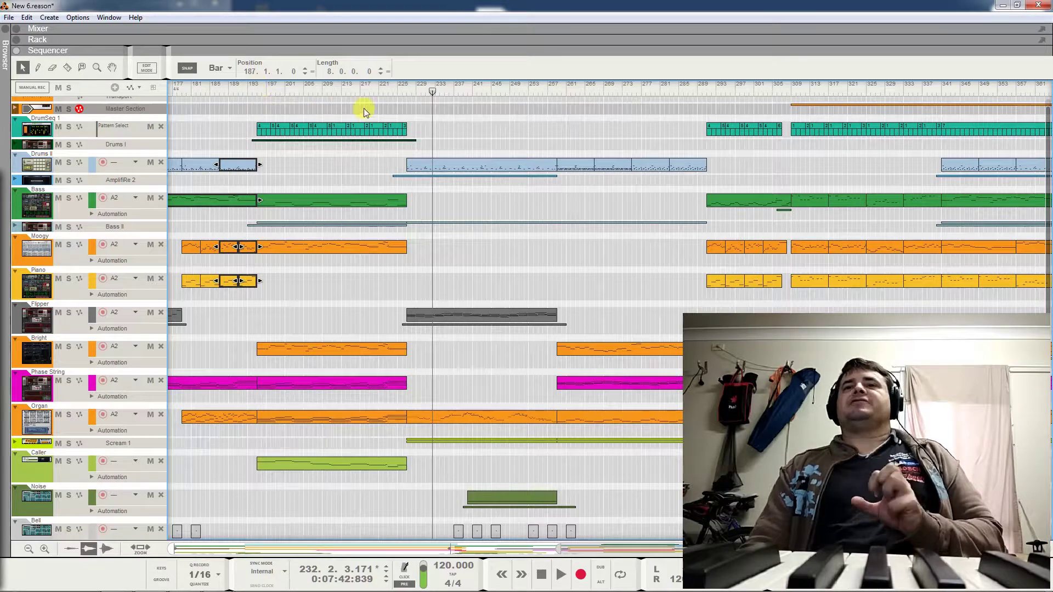
pyautogui.moveTo(390, 109); pyautogui.dragTo(307, 471)
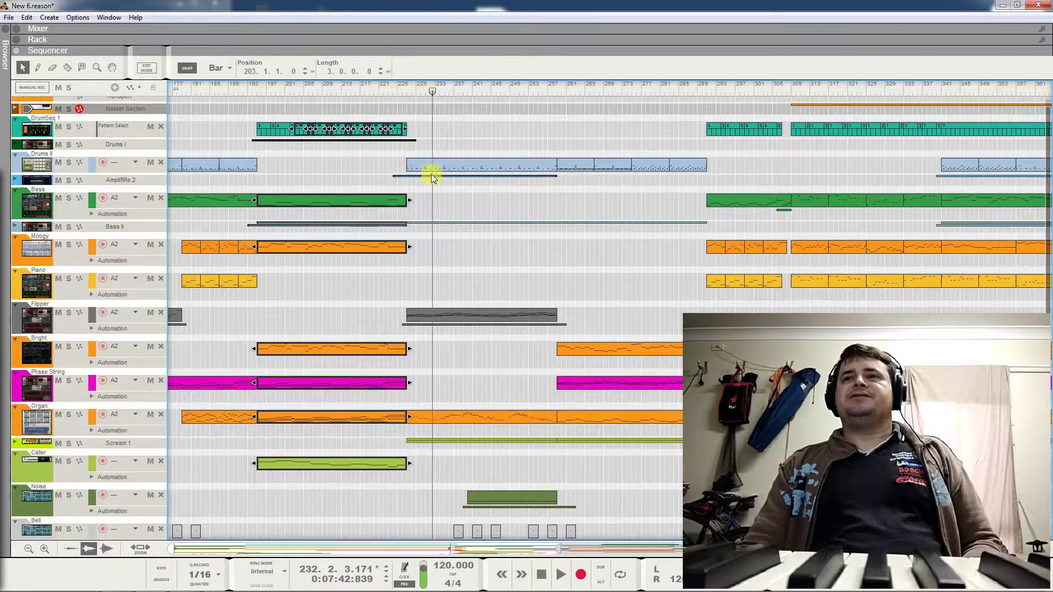
# - Play on from bar 232, toggle the Drums II track's solo on and off, and stop playback
pyautogui.press('space')
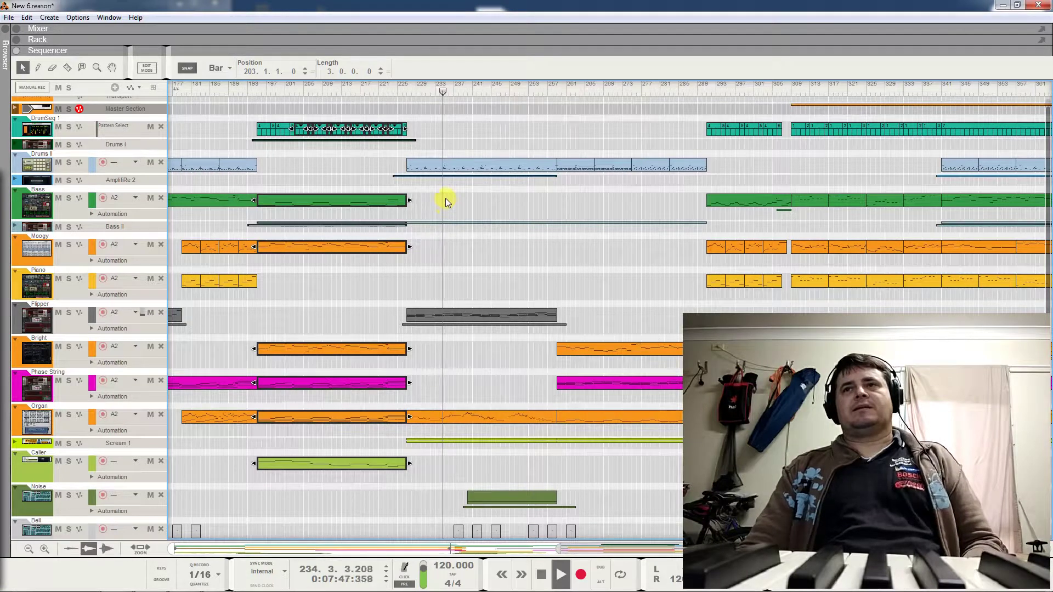
pyautogui.click(68, 164)
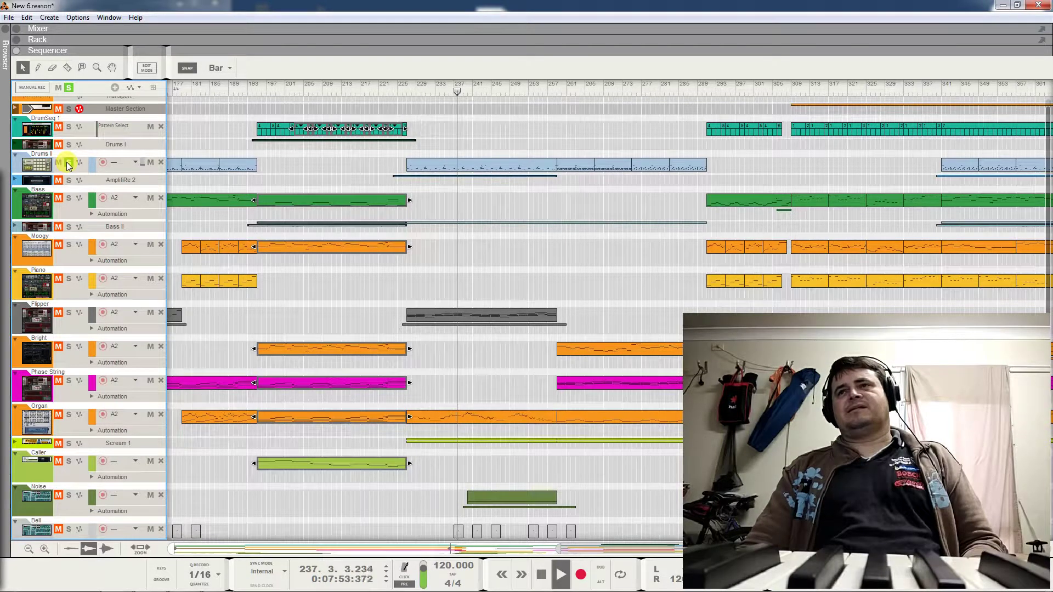
pyautogui.click(69, 164)
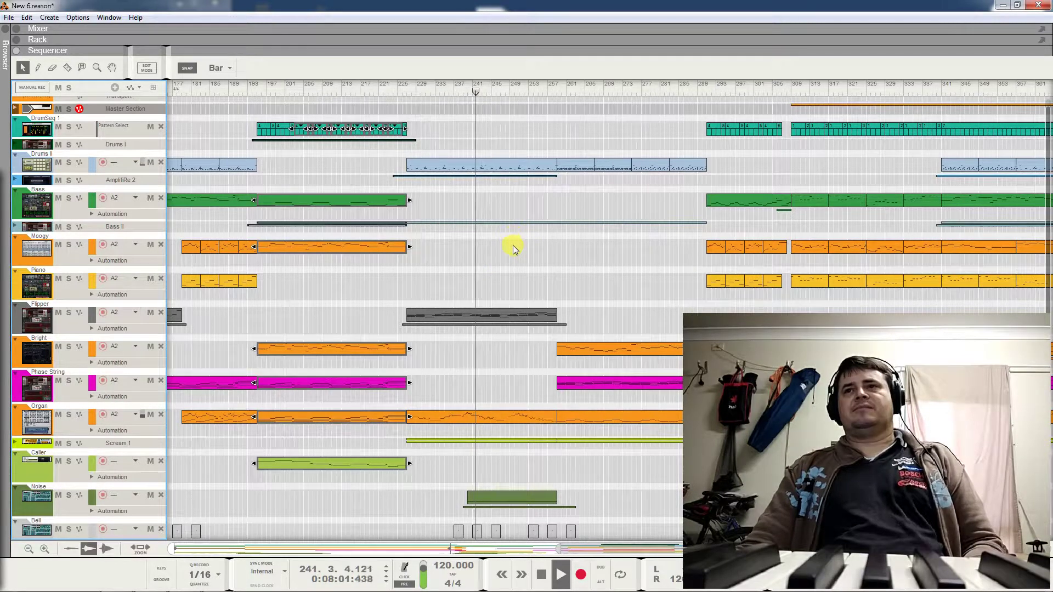
pyautogui.press('space')
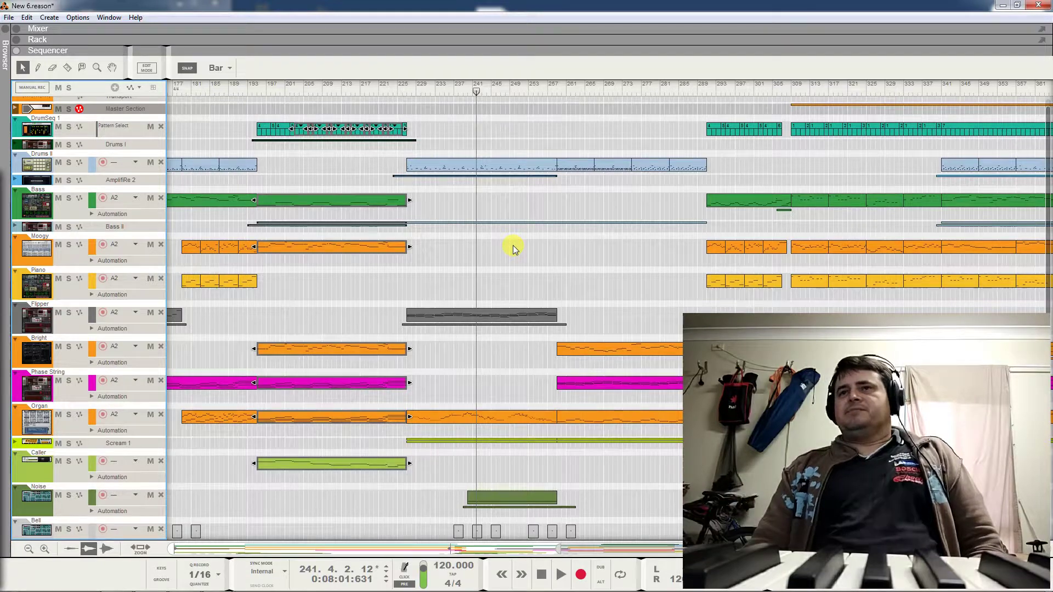
# - Expand the Bass II track and select the Organ clip at bar 227, the Bass clip at bar 195 and the Bass II clip at bar 227
pyautogui.click(465, 418)
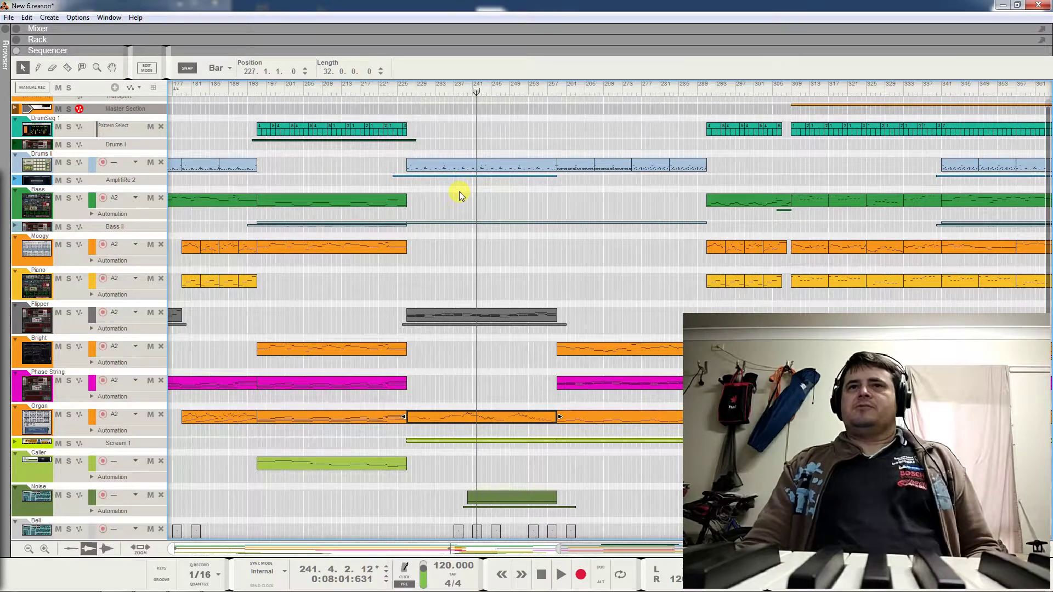
pyautogui.click(15, 225)
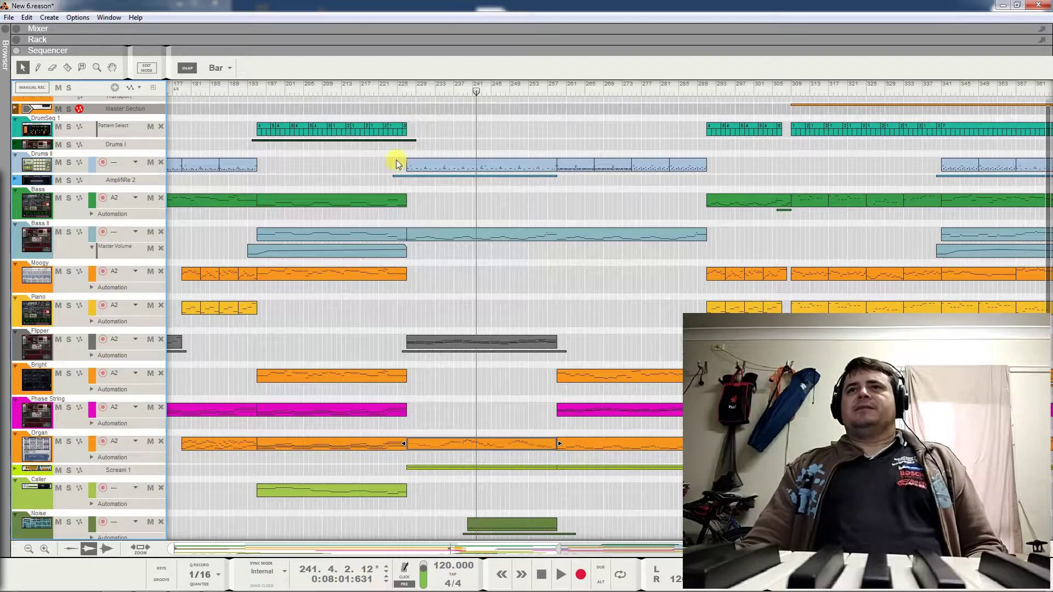
pyautogui.click(400, 202)
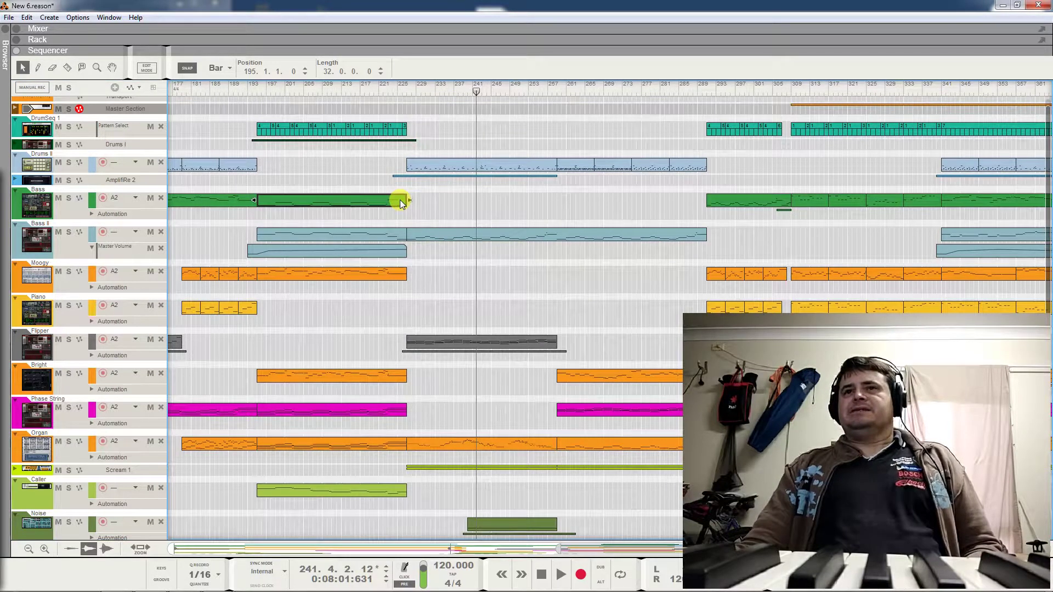
pyautogui.click(463, 235)
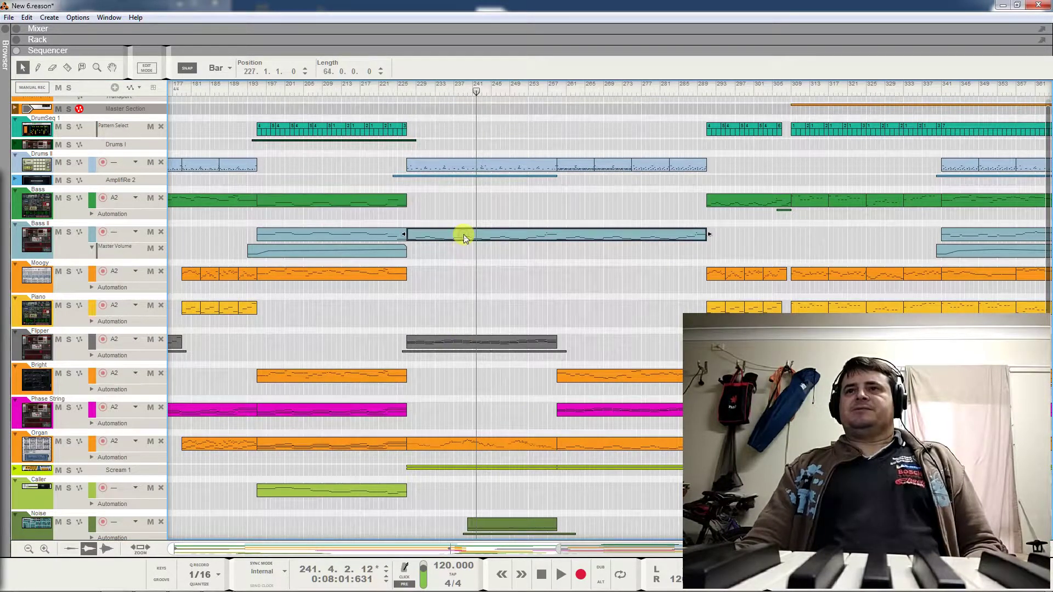
# - Solo the Bass II track, play from bar 226, clear the solo to hear all tracks, and stop playback
pyautogui.click(69, 232)
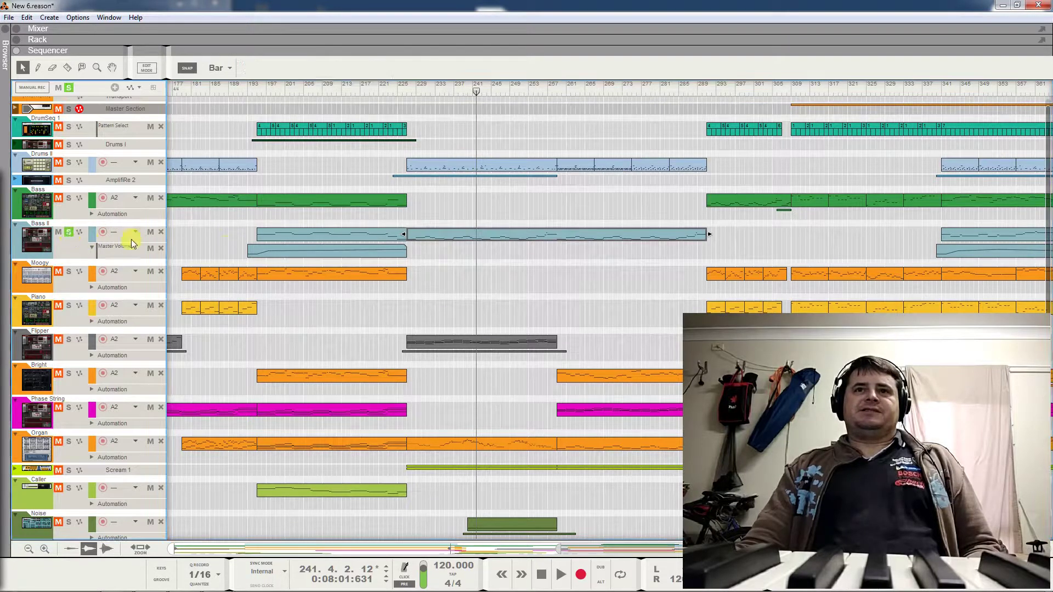
pyautogui.click(454, 89)
pyautogui.moveTo(454, 89); pyautogui.dragTo(403, 102)
pyautogui.press('space')
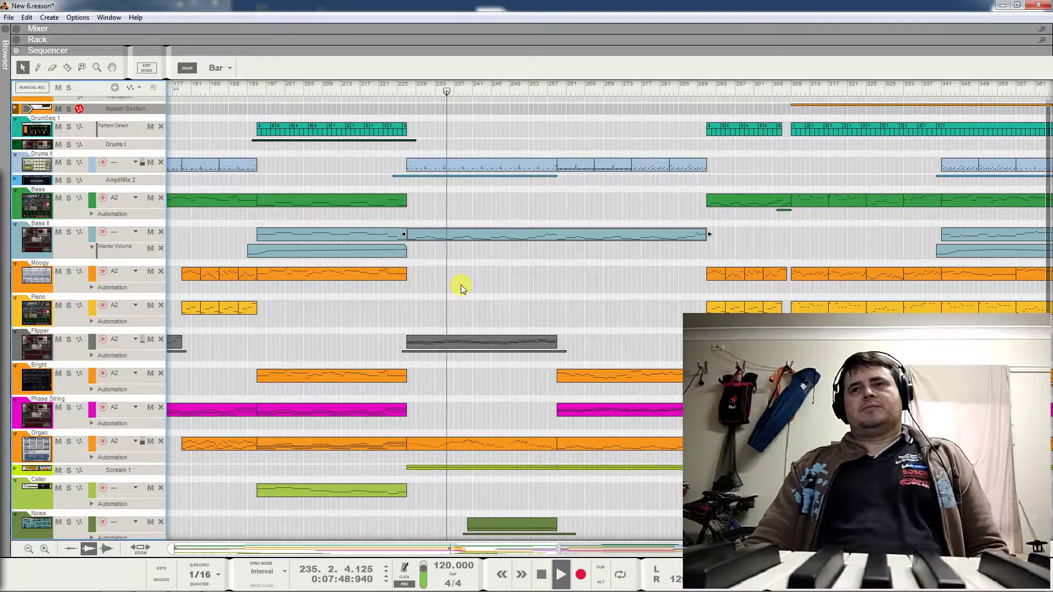
pyautogui.press('space')
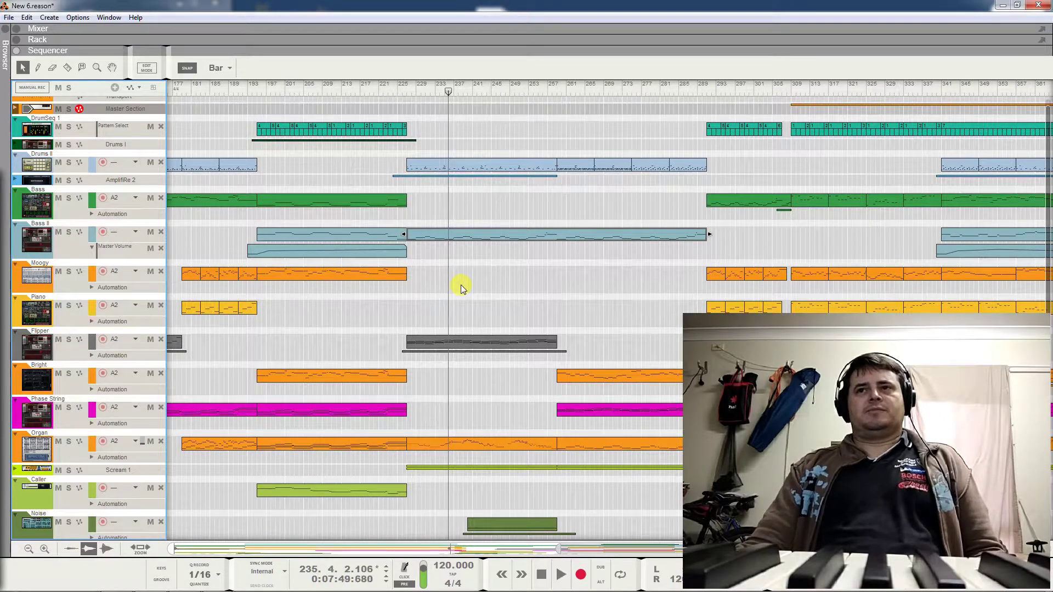
# - Collapse the Bass II track with its automation lane, and select the Bass clips at bars 163 and 195 to compare them
pyautogui.click(92, 248)
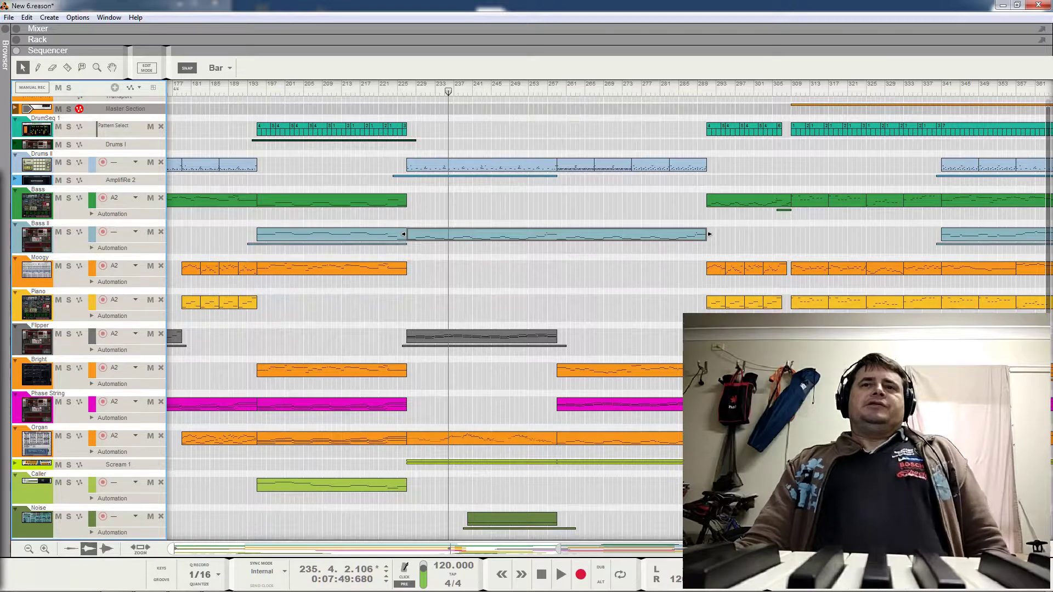
pyautogui.click(16, 225)
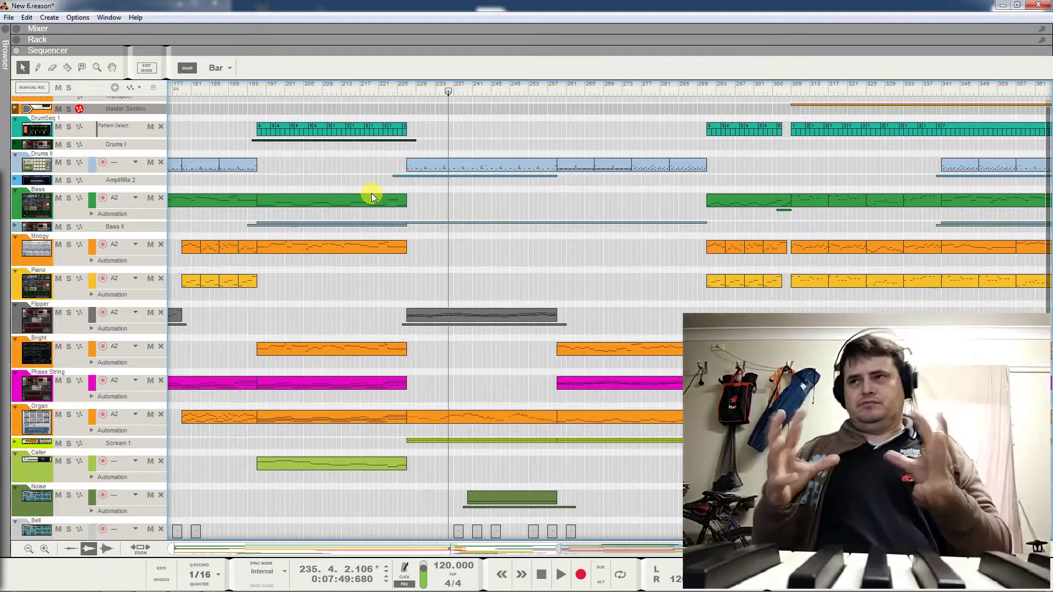
pyautogui.click(186, 197)
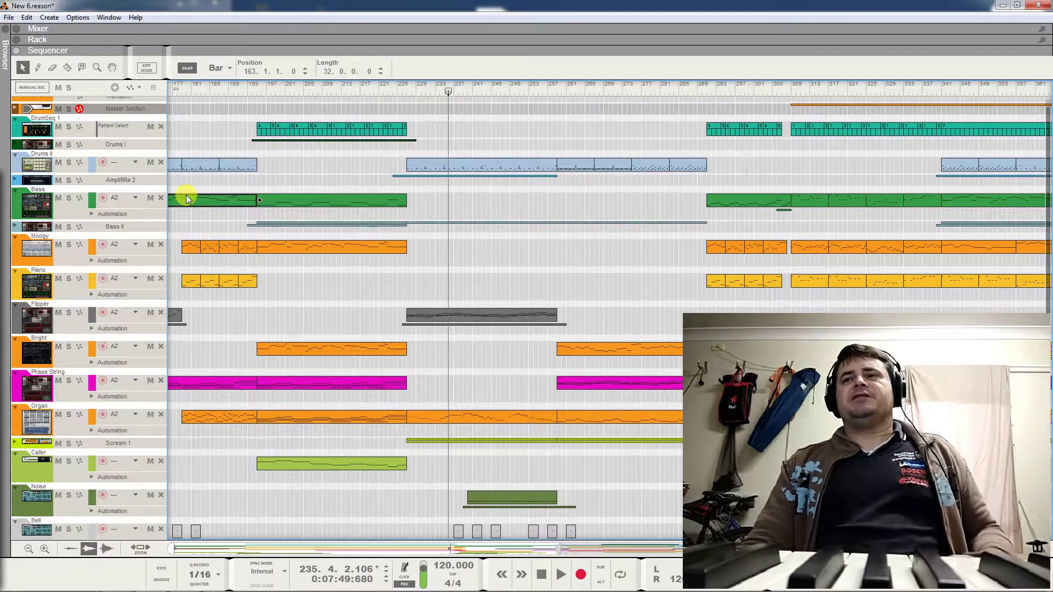
pyautogui.click(331, 199)
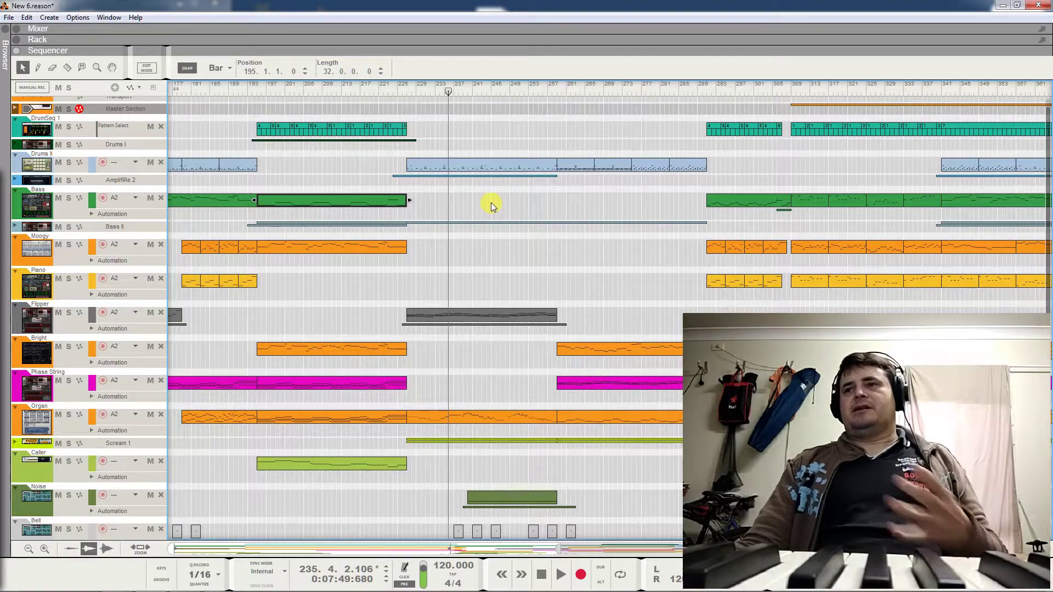
pyautogui.click(15, 226)
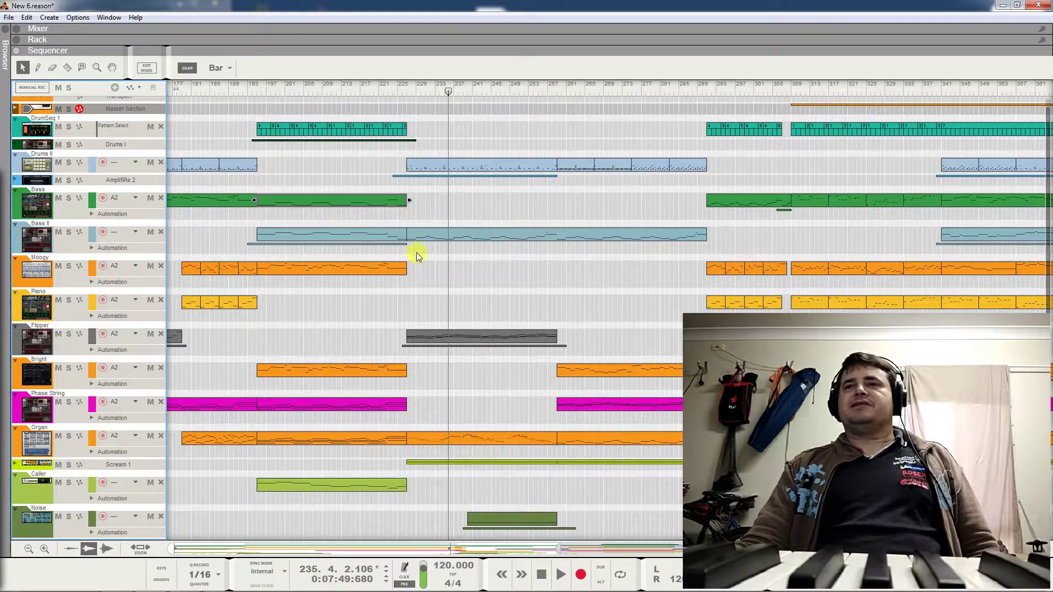
pyautogui.click(15, 226)
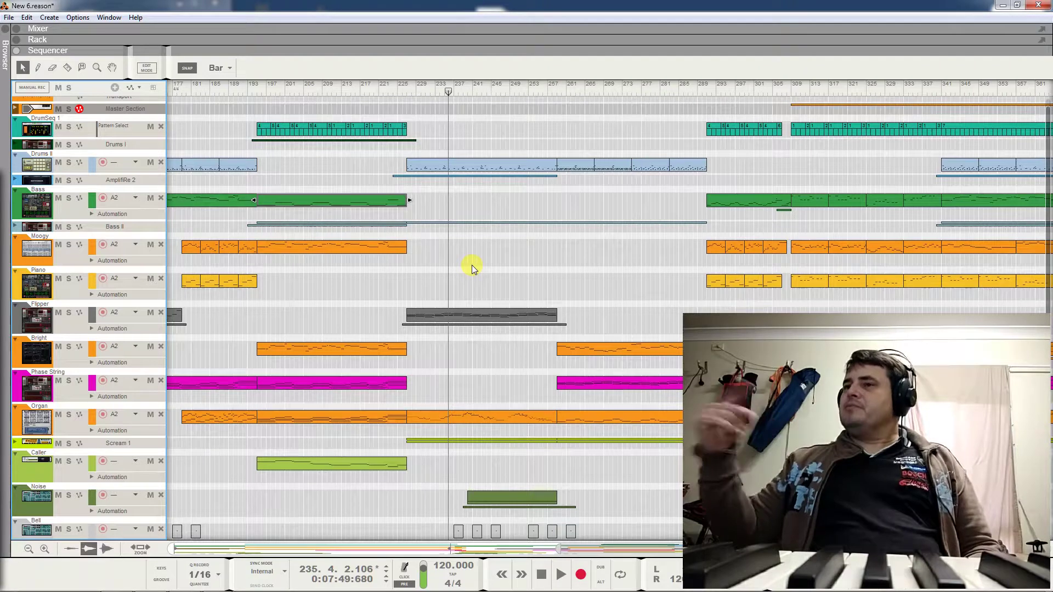
# - Play on from bar 235, mute and unmute the Organ track to compare the sound, and stop playback
pyautogui.press('space')
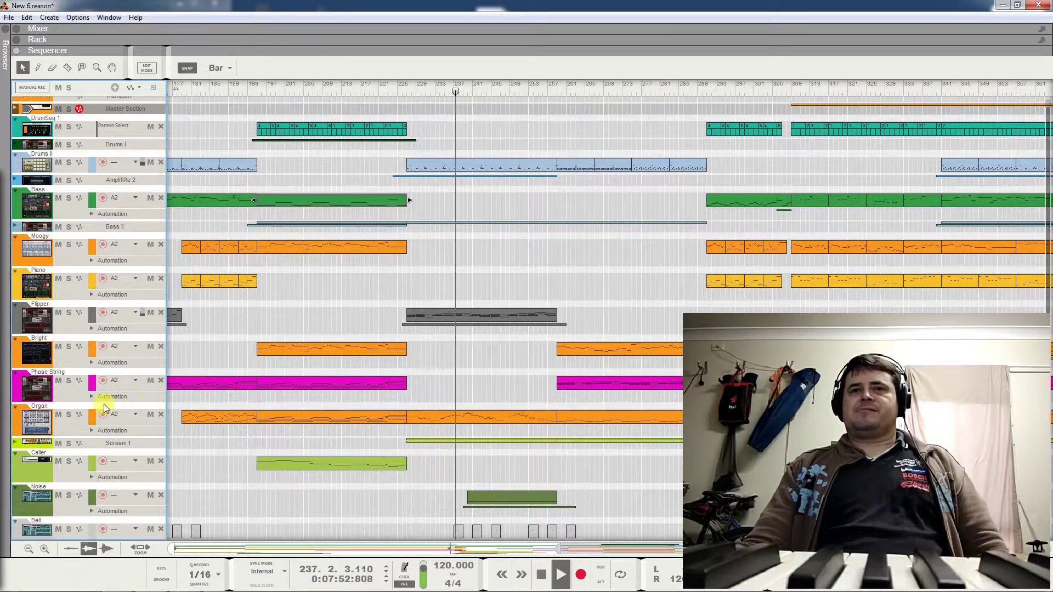
pyautogui.click(59, 415)
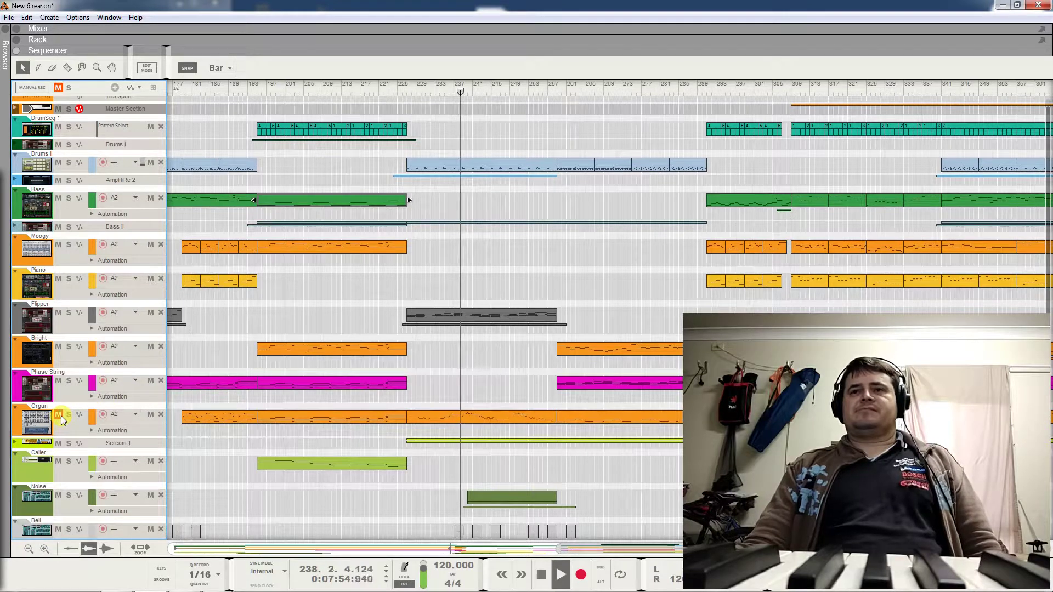
pyautogui.click(59, 415)
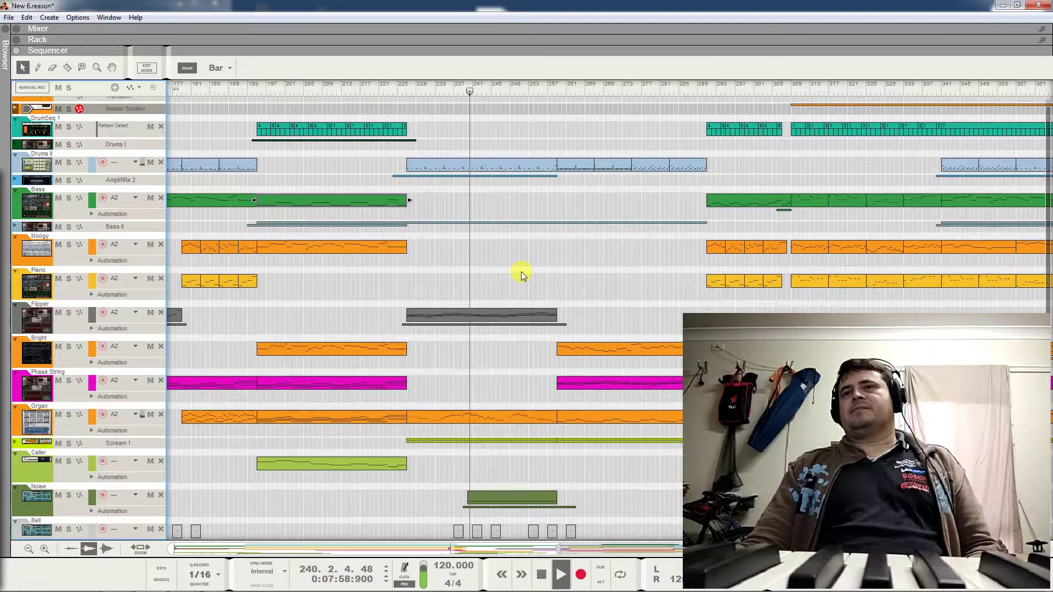
pyautogui.press('space')
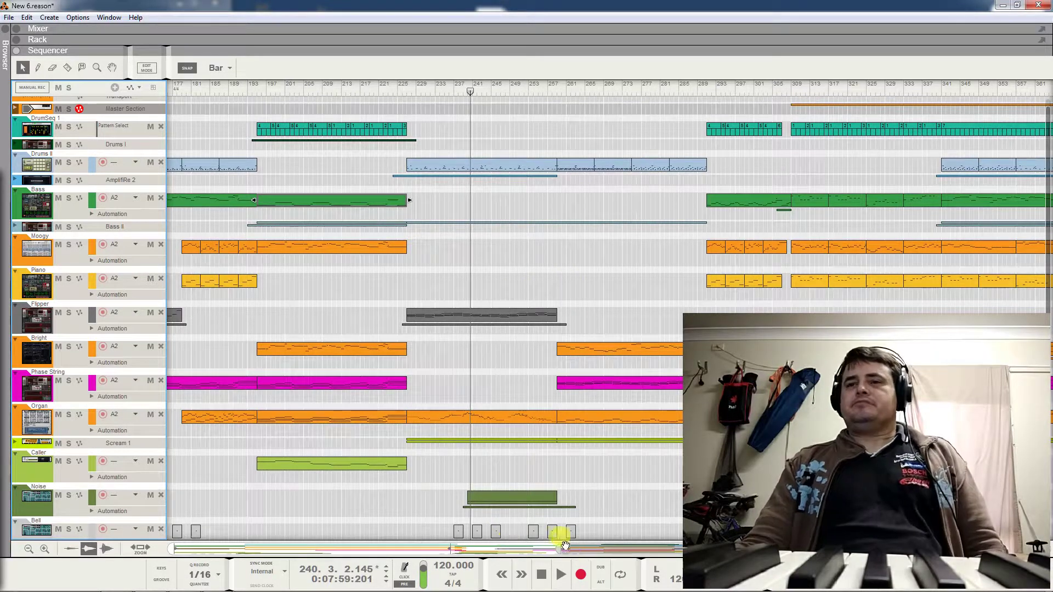
# - Play from bar 226, jump back to play from bar 194, stop, and select the clips spanning bars 195 to 227
pyautogui.hscroll(-5, 570, 551)
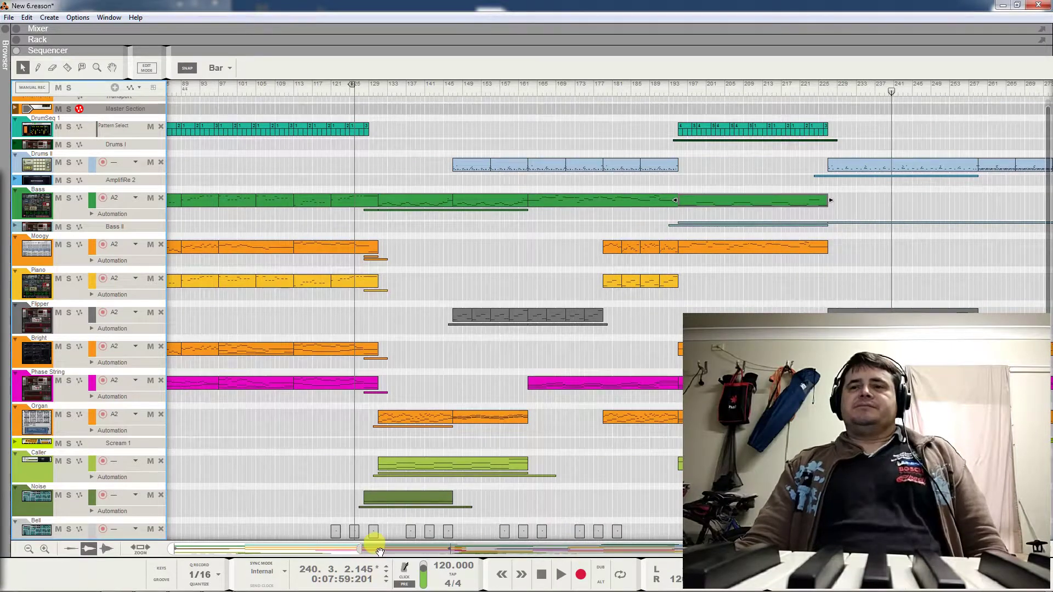
pyautogui.hscroll(1, 387, 553)
pyautogui.moveTo(387, 552); pyautogui.dragTo(522, 554)
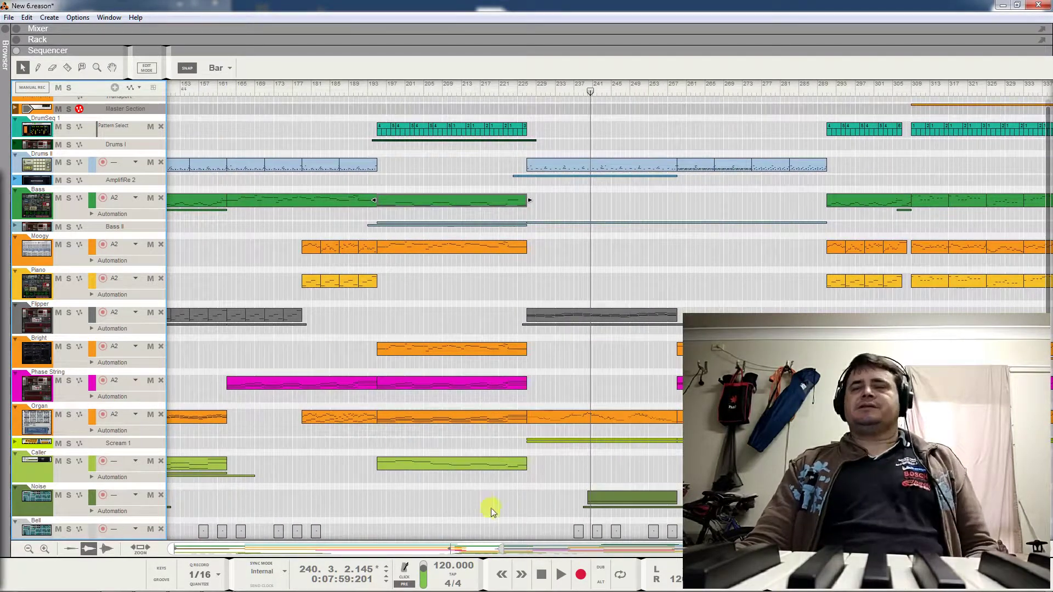
pyautogui.click(522, 94)
pyautogui.press('space')
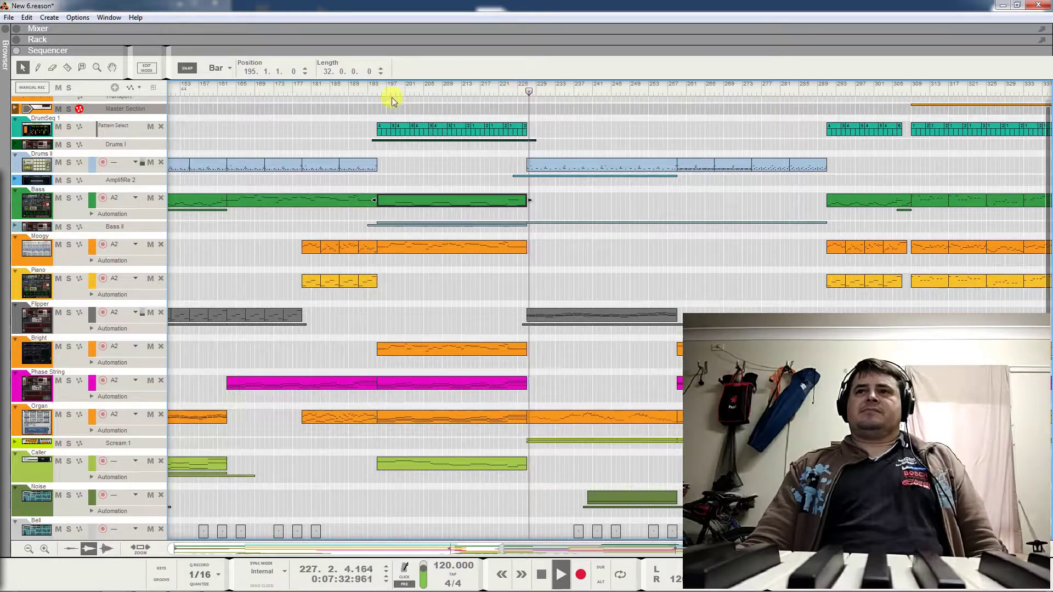
pyautogui.click(373, 94)
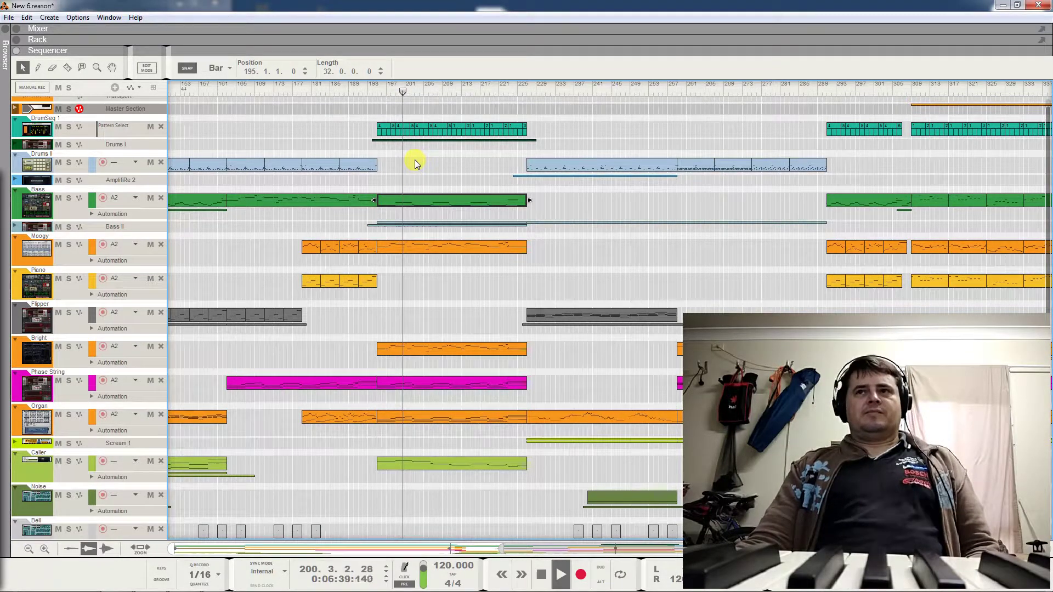
pyautogui.press('space')
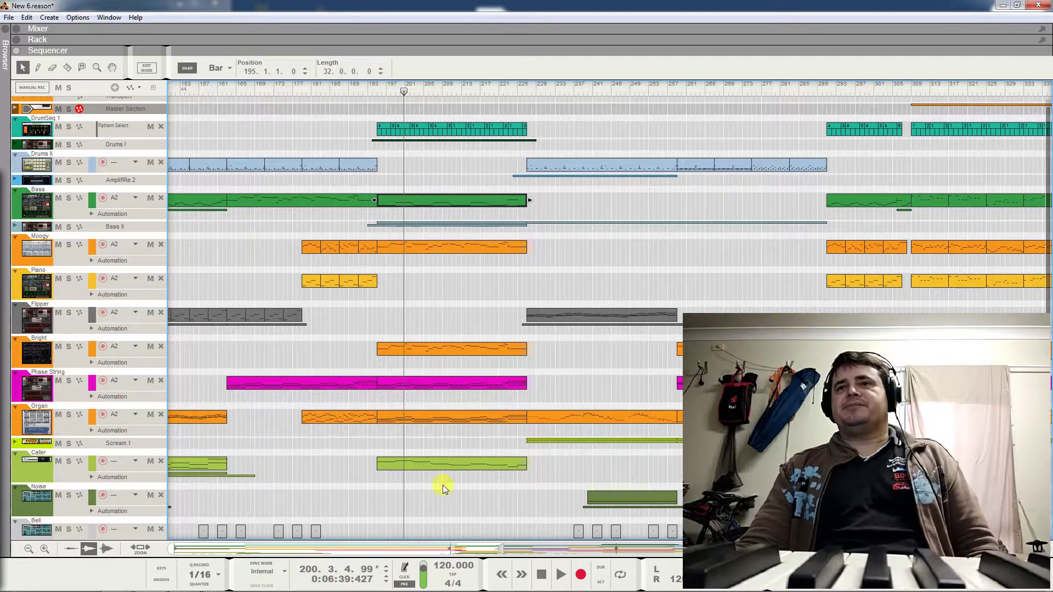
pyautogui.moveTo(445, 179); pyautogui.dragTo(484, 491)
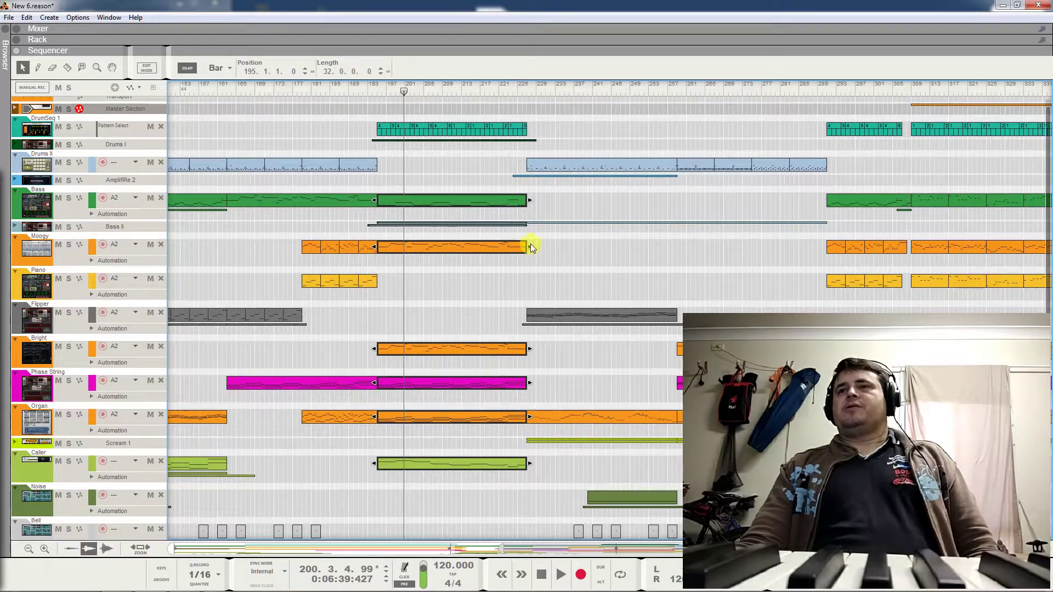
# - Play from bar 340, just before the final Drums II clips, and solo the DrumSeq 1 and Drums II tracks together
pyautogui.moveTo(516, 549); pyautogui.dragTo(678, 548)
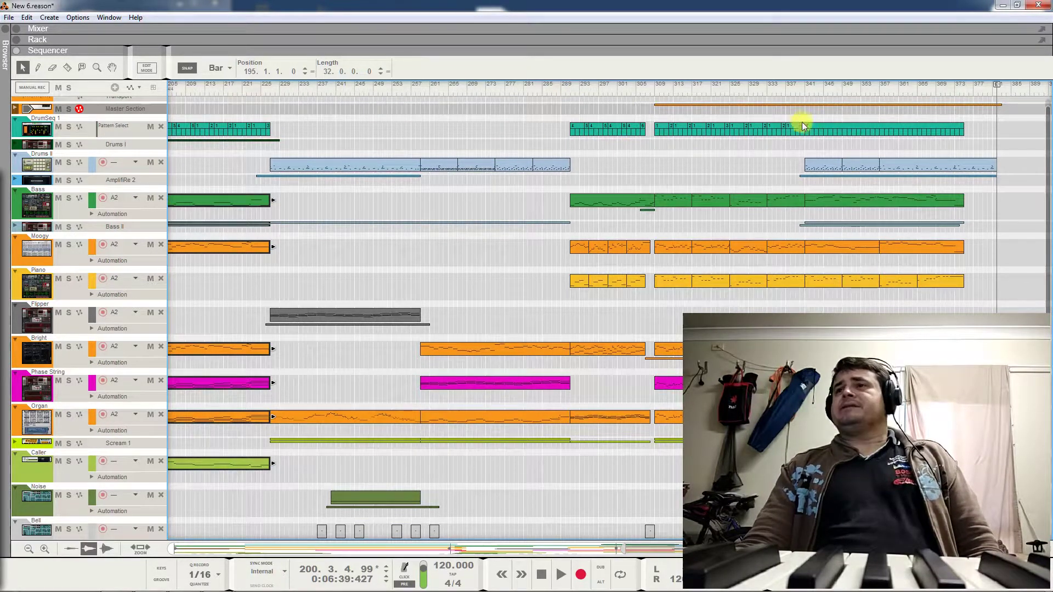
pyautogui.click(802, 93)
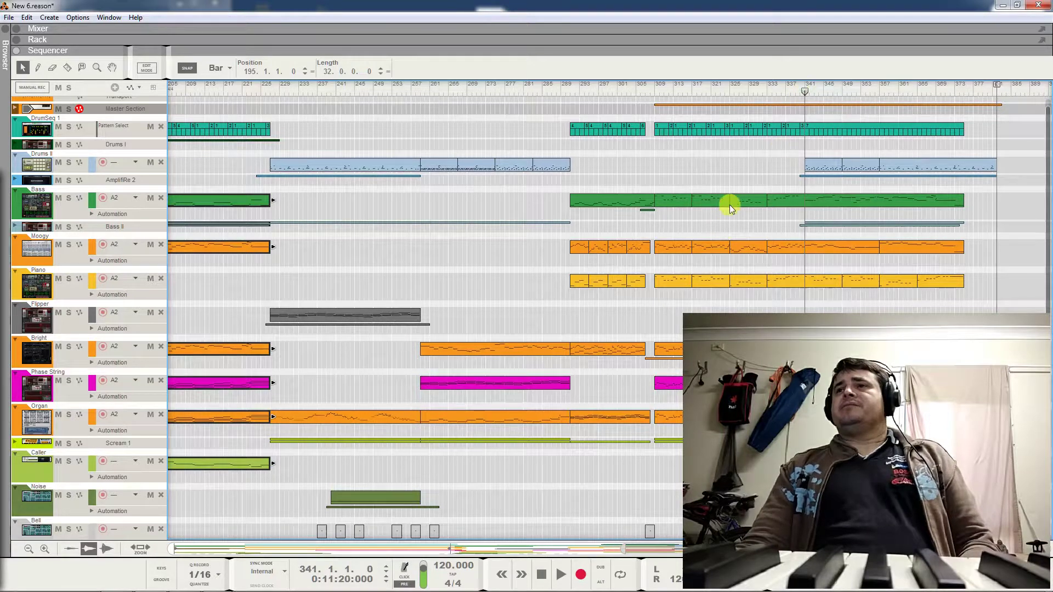
pyautogui.click(800, 92)
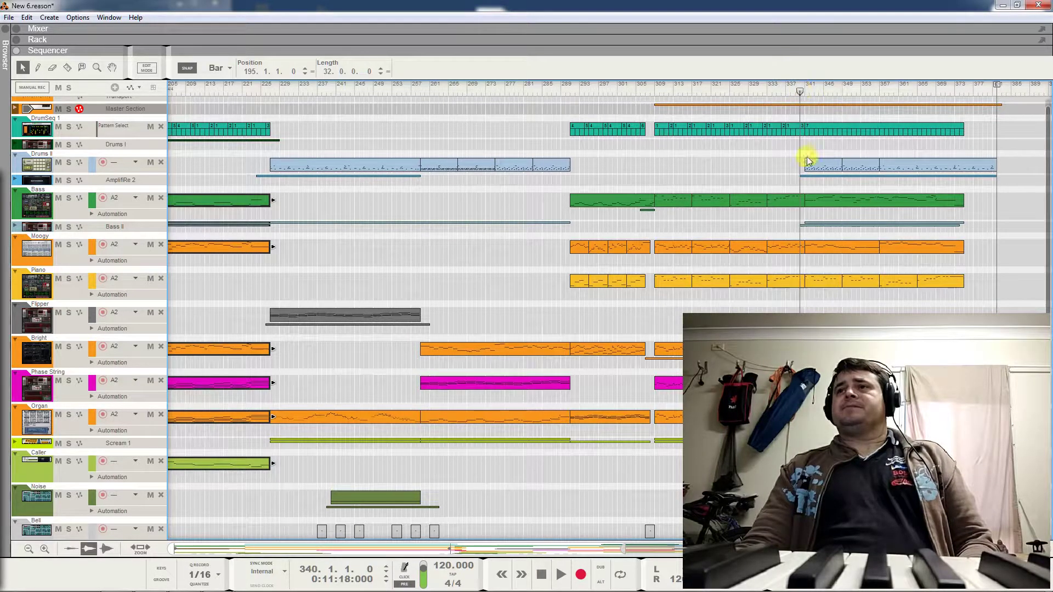
pyautogui.press('space')
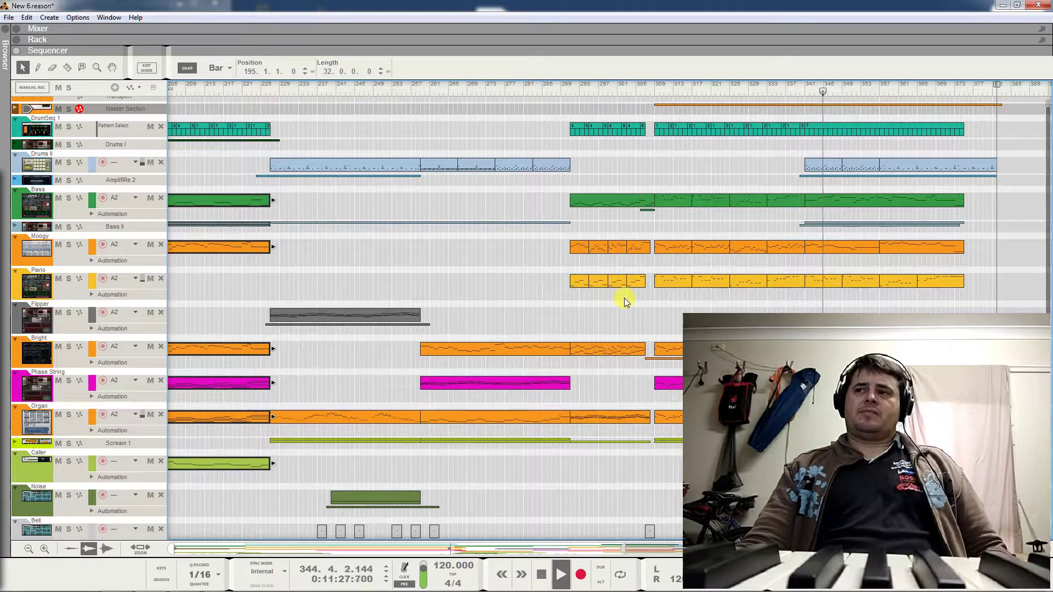
pyautogui.click(69, 127)
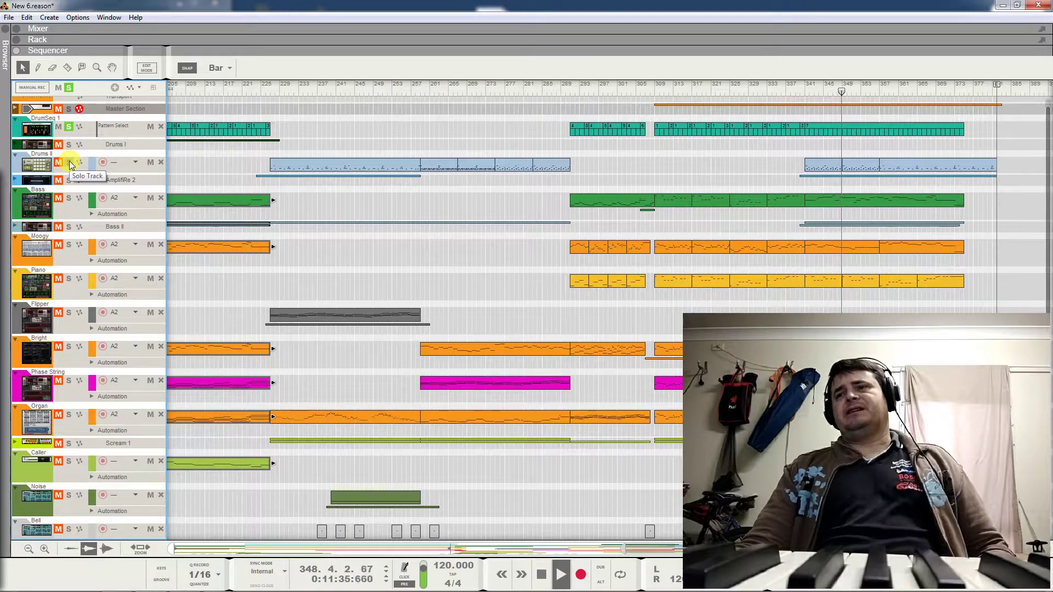
pyautogui.click(69, 162)
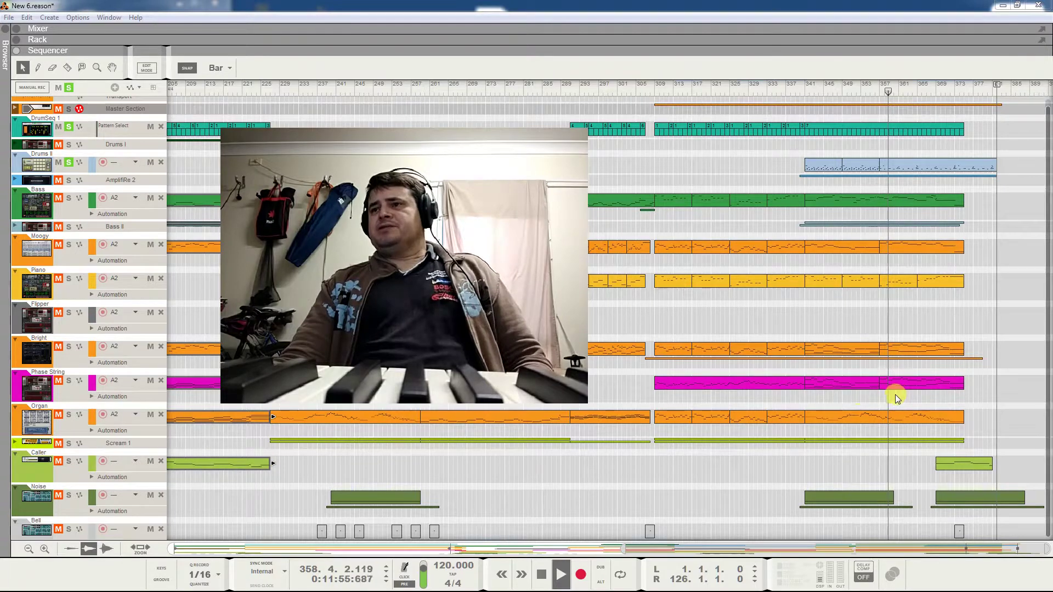
# - Select the Phase String clip at bar 341 and clear the solo on all tracks
pyautogui.click(865, 383)
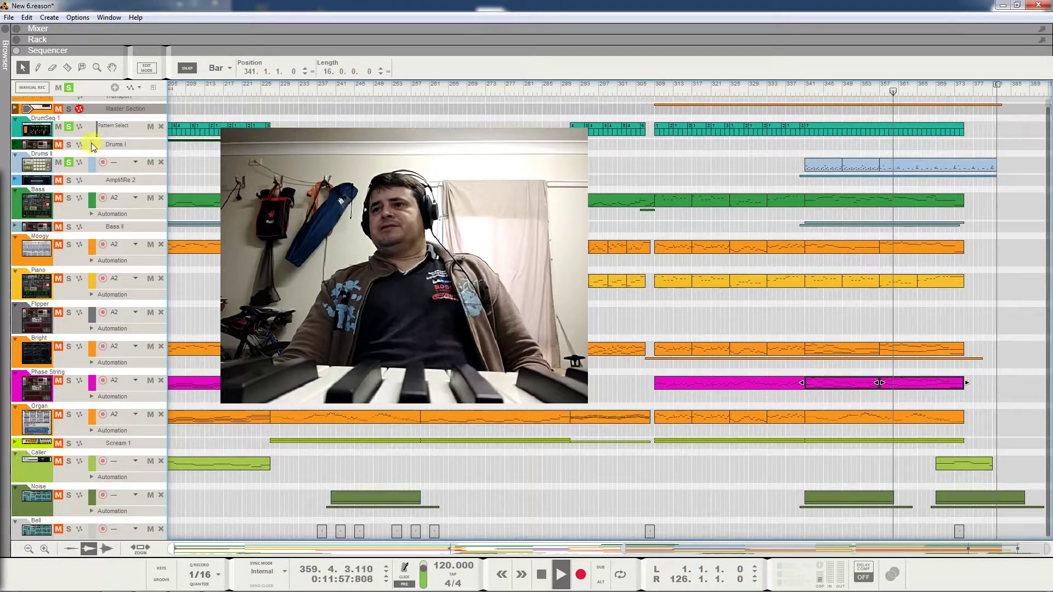
pyautogui.click(68, 88)
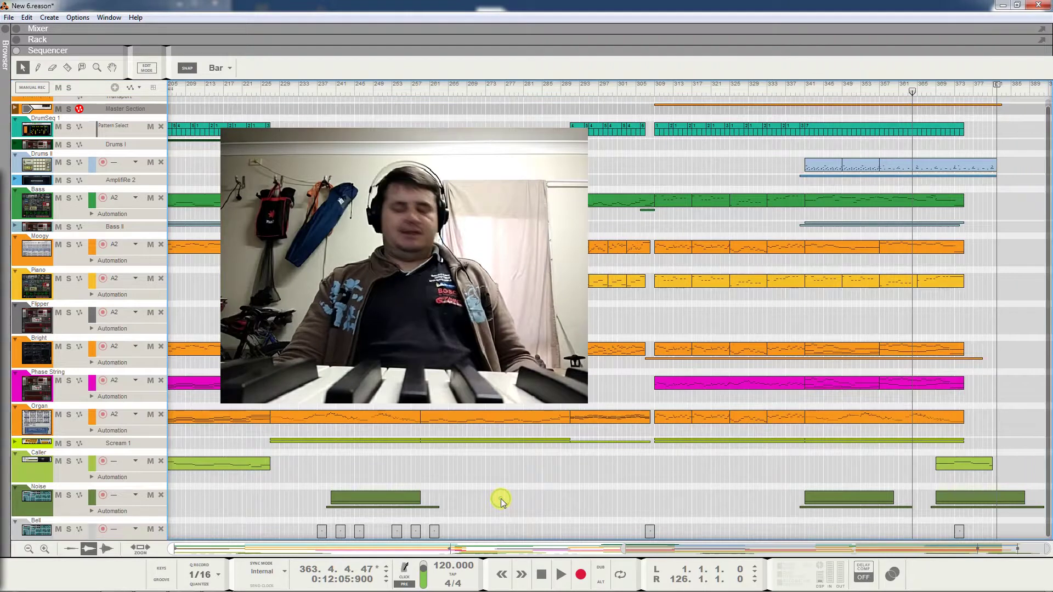
pyautogui.press('g')
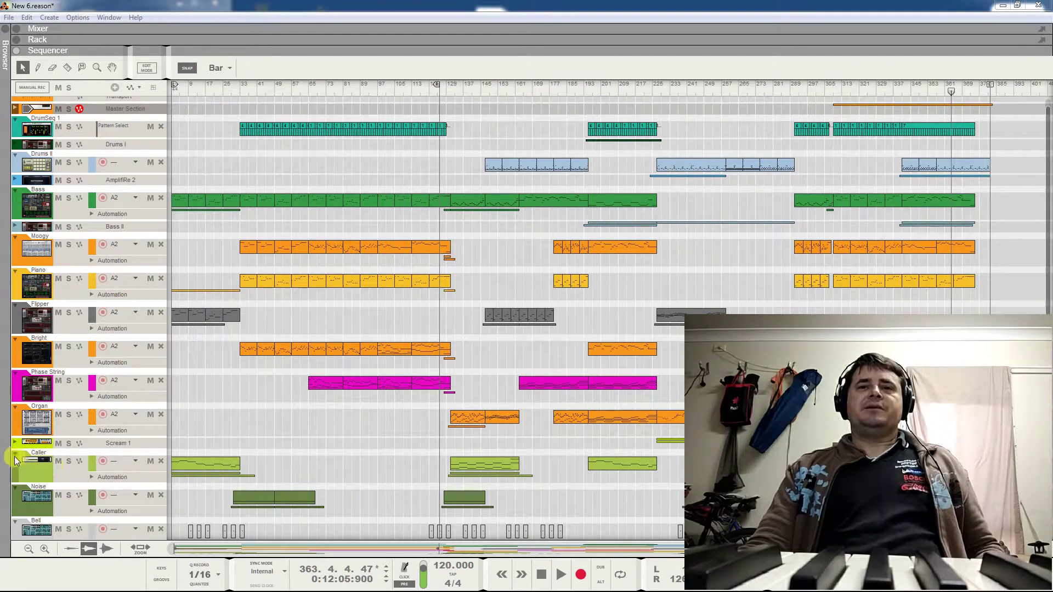
# - Play from bar 2 with the Caller track soloed, inspect its automation lanes, stop after unsoloing it, and collapse the track
pyautogui.click(172, 88)
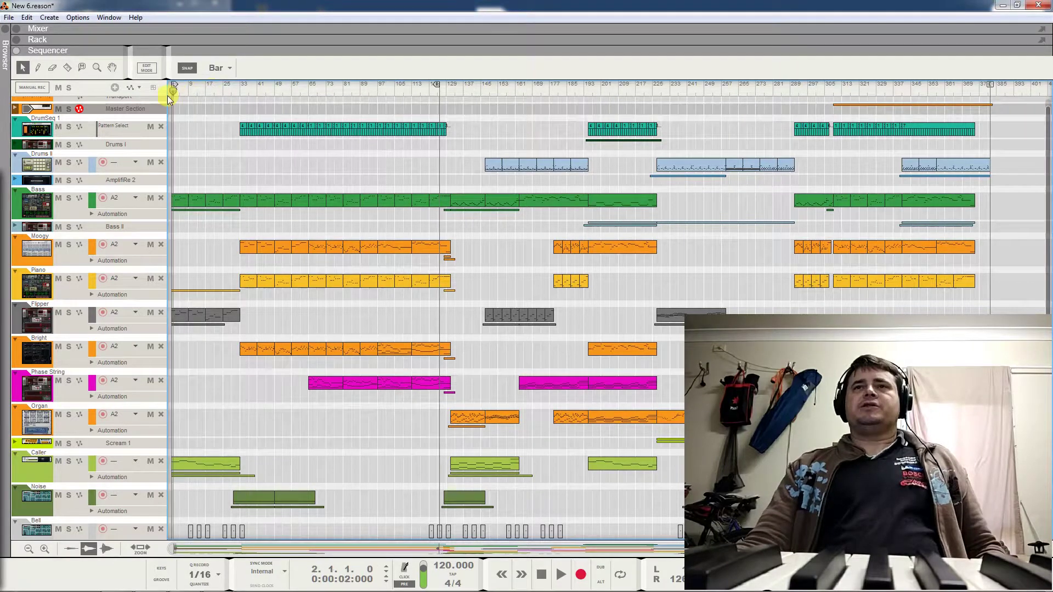
pyautogui.click(68, 461)
pyautogui.press('space')
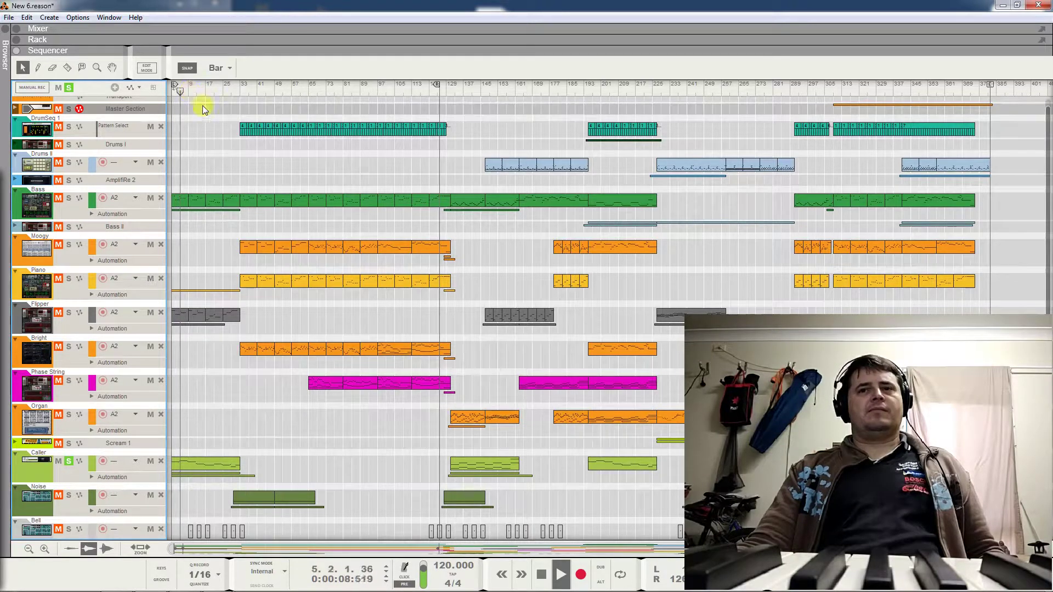
pyautogui.click(91, 477)
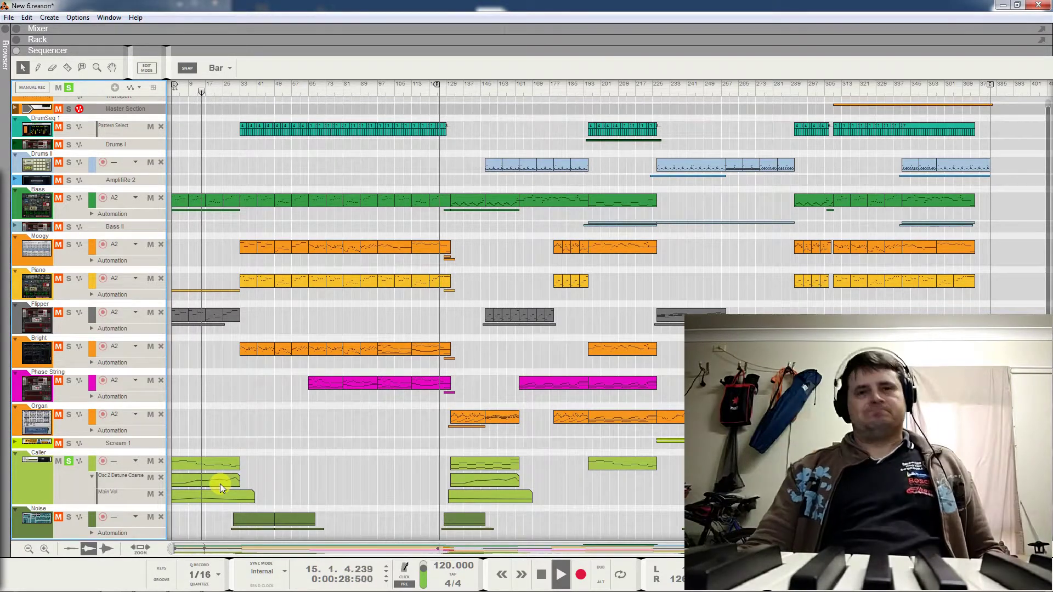
pyautogui.click(92, 477)
pyautogui.click(68, 462)
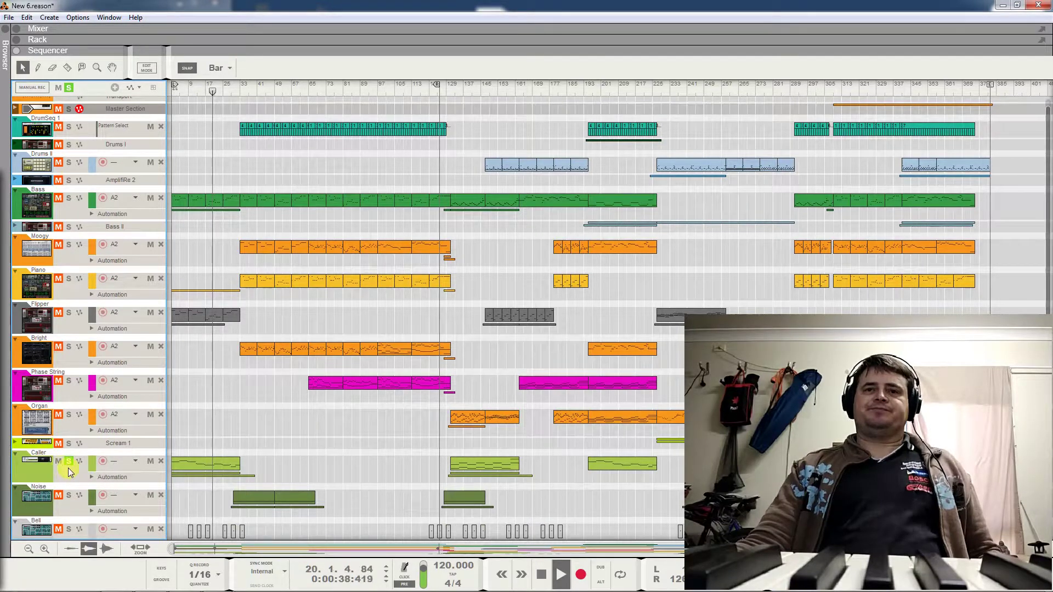
pyautogui.click(67, 463)
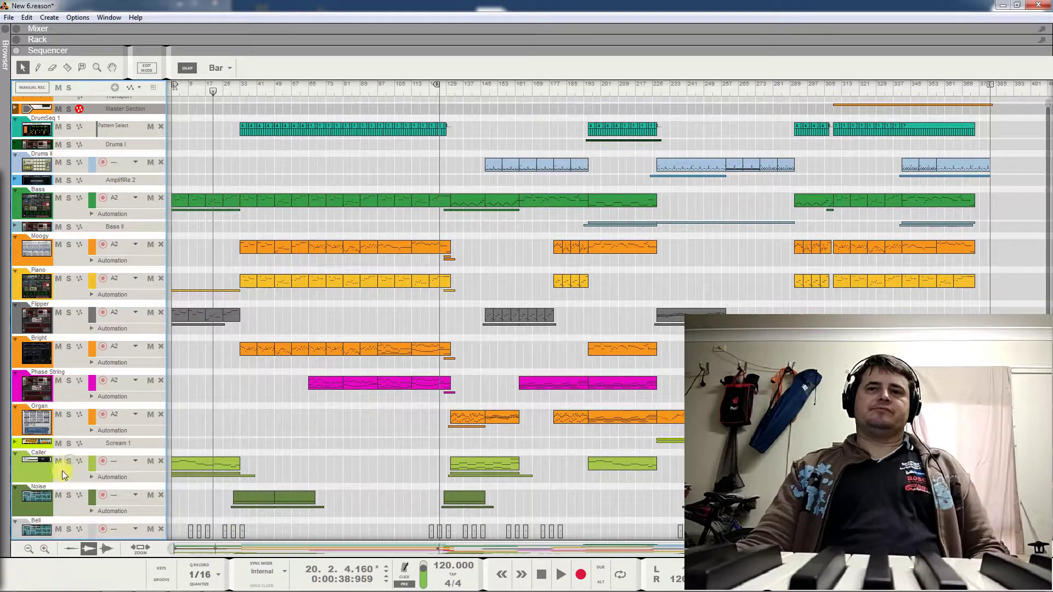
pyautogui.click(16, 459)
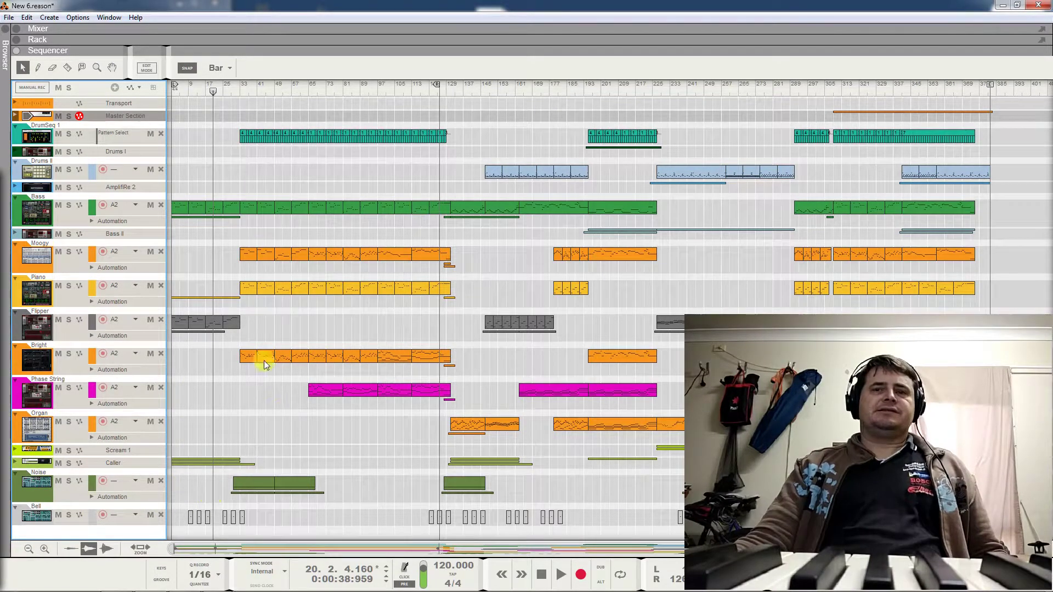
# - Play from bar 29 with the Noise track soloed and expand its Master Level automation lane
pyautogui.click(233, 93)
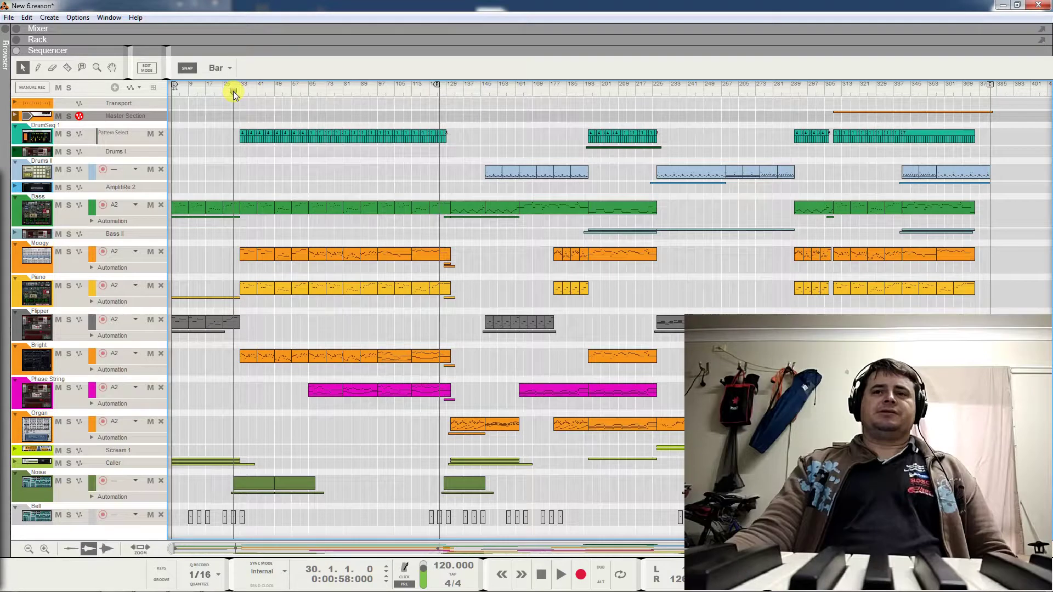
pyautogui.click(231, 93)
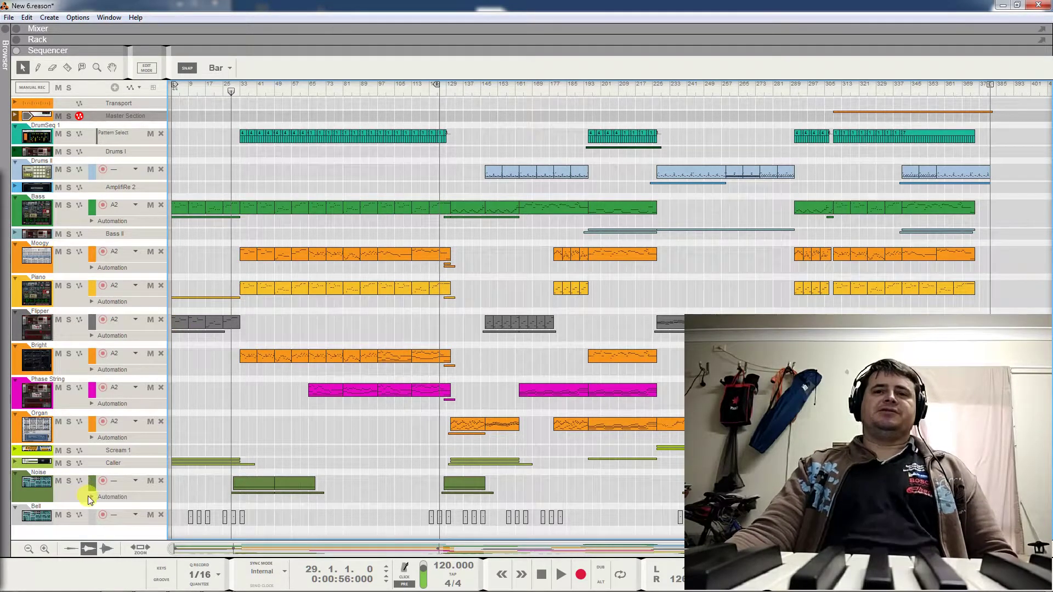
pyautogui.press('space')
pyautogui.click(68, 481)
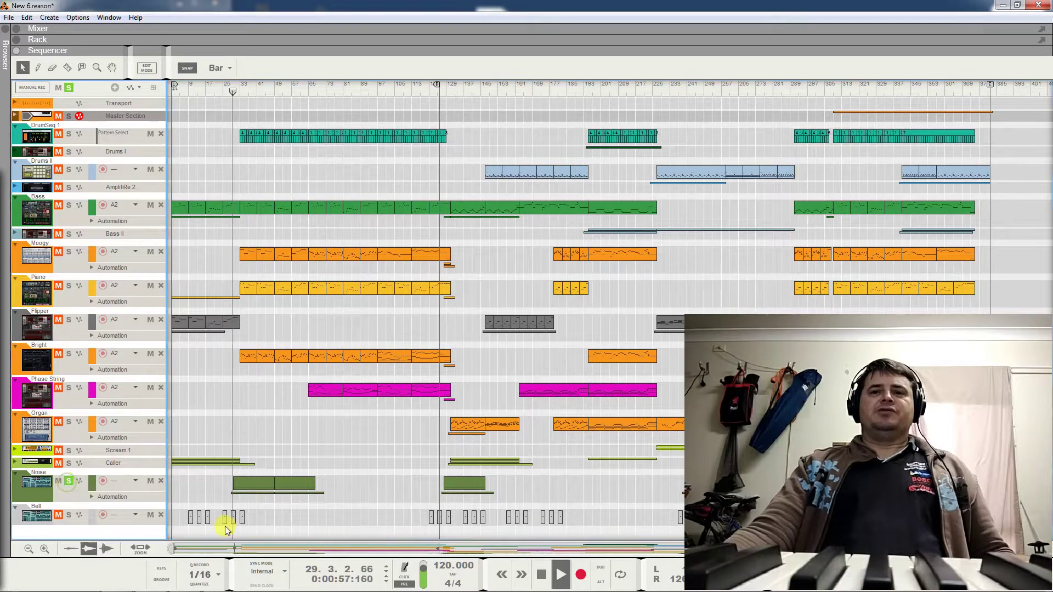
pyautogui.click(91, 497)
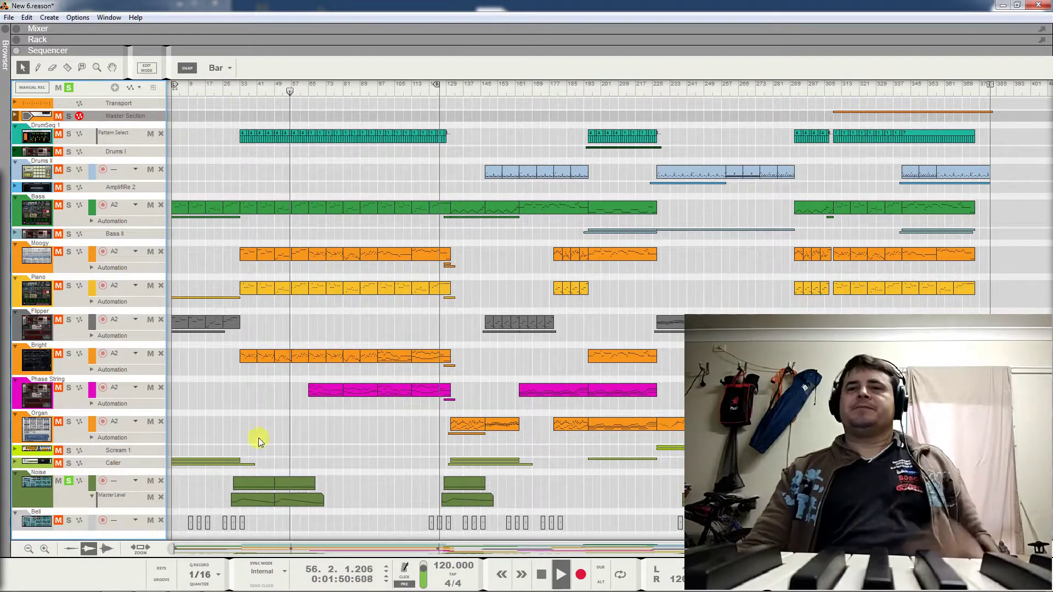
# - Unsolo the Noise track, replay from bar 29 in the full mix, and collapse the track
pyautogui.click(69, 481)
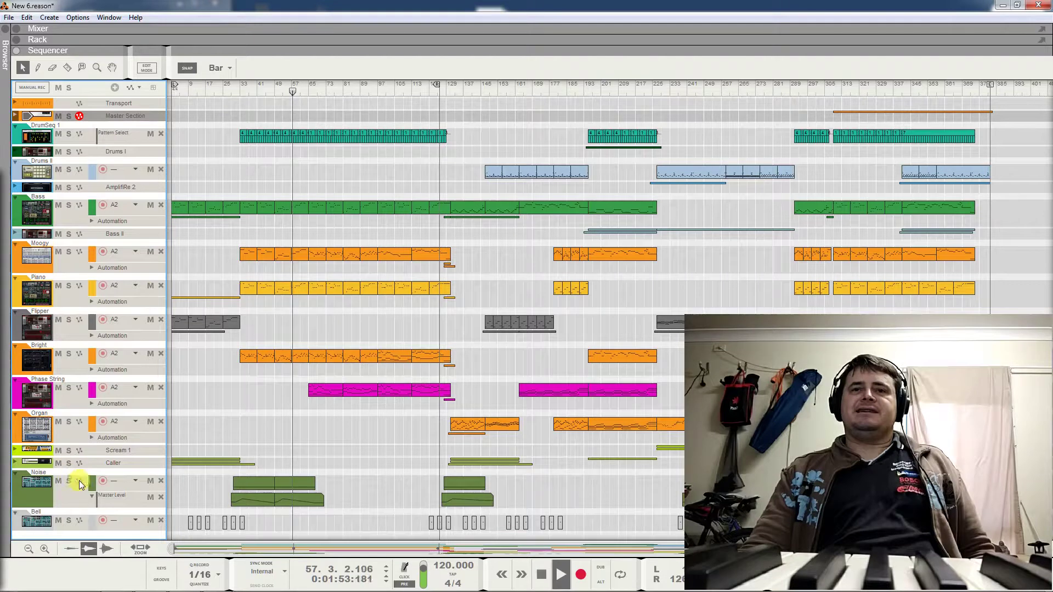
pyautogui.click(231, 91)
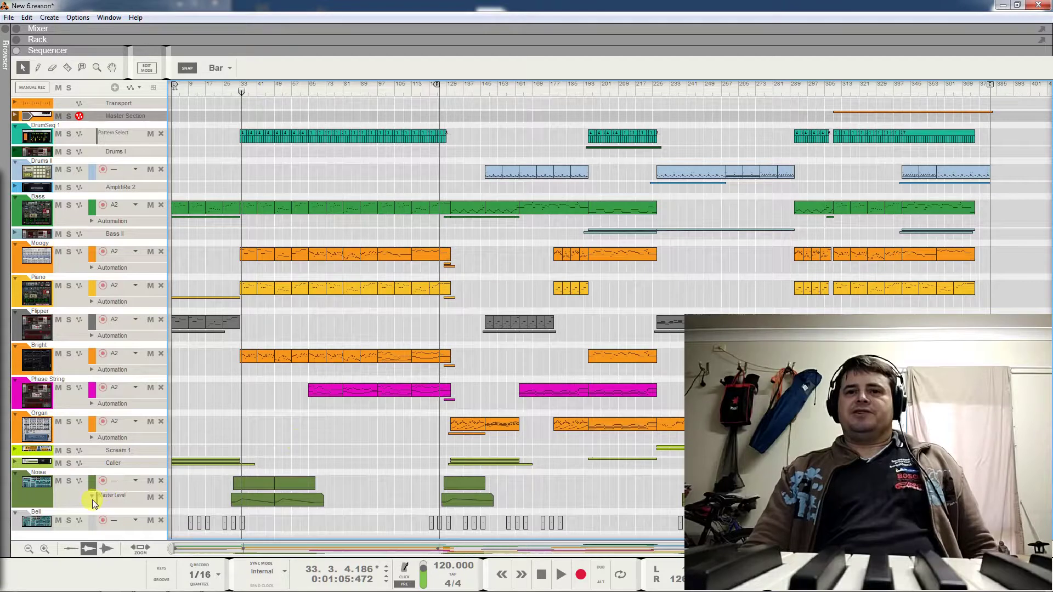
pyautogui.click(15, 473)
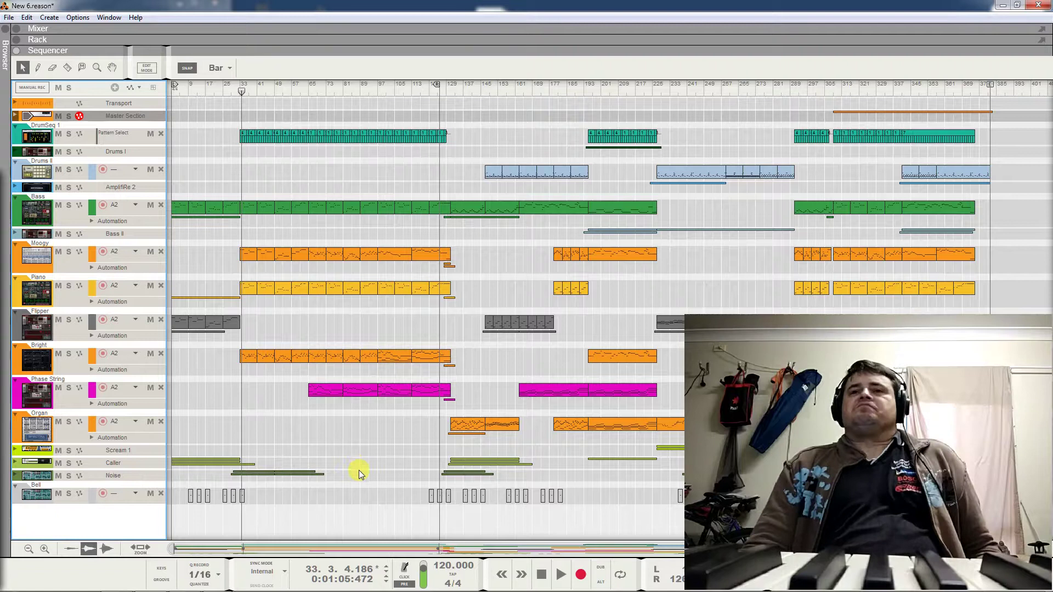
# - Play from bar 6 with the Bell track soloed, unsolo it, stop playback, and collapse the track
pyautogui.click(182, 89)
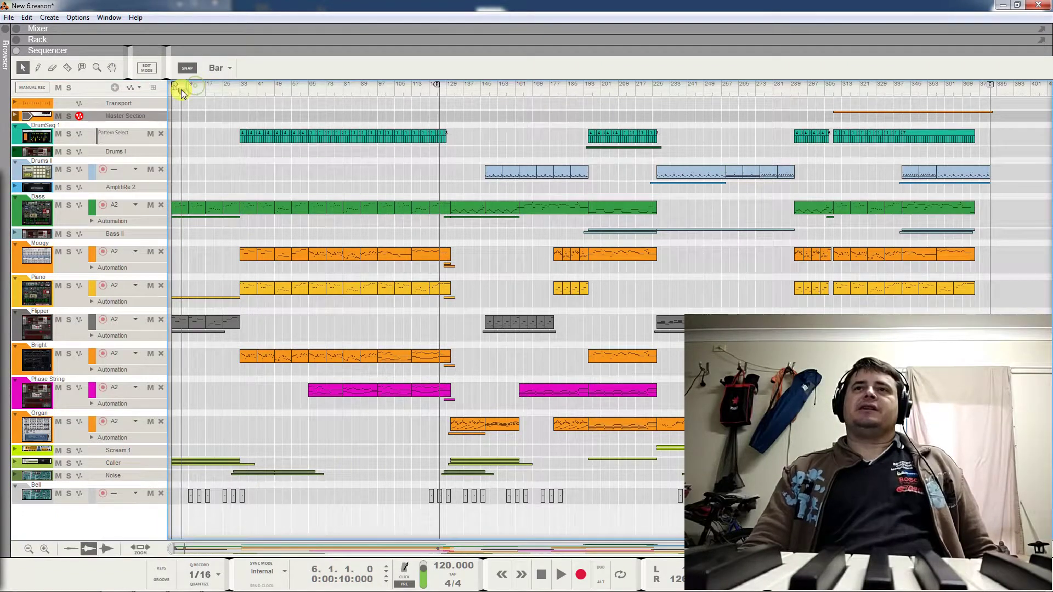
pyautogui.press('space')
pyautogui.click(68, 496)
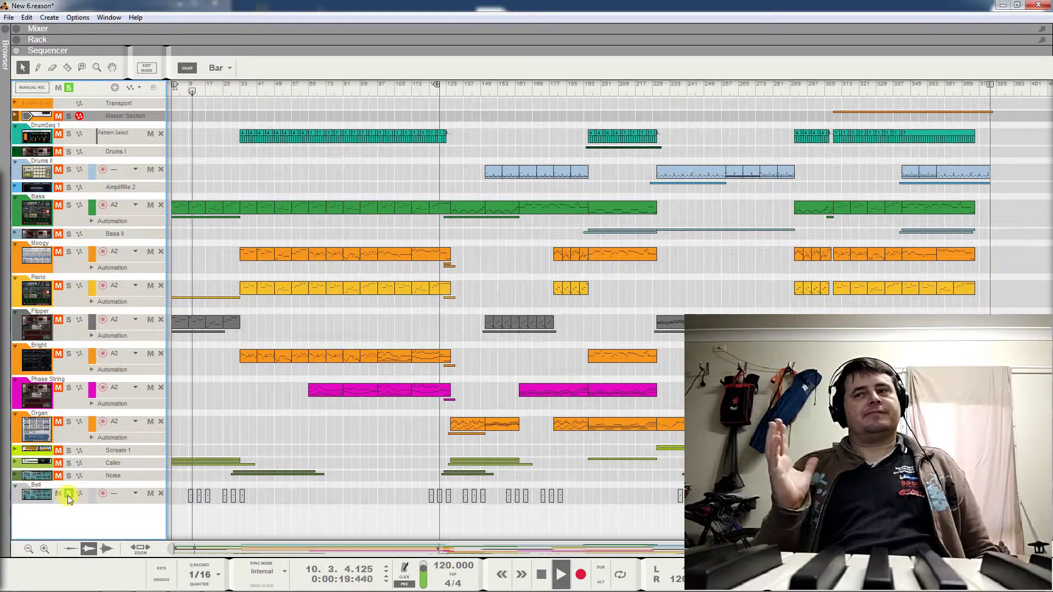
pyautogui.click(68, 494)
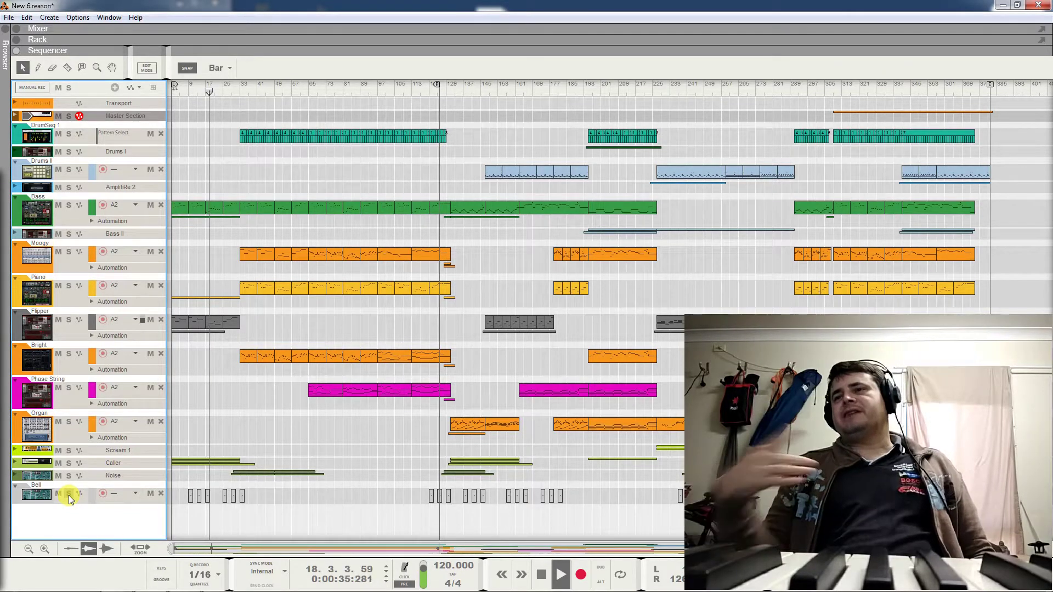
pyautogui.press('space')
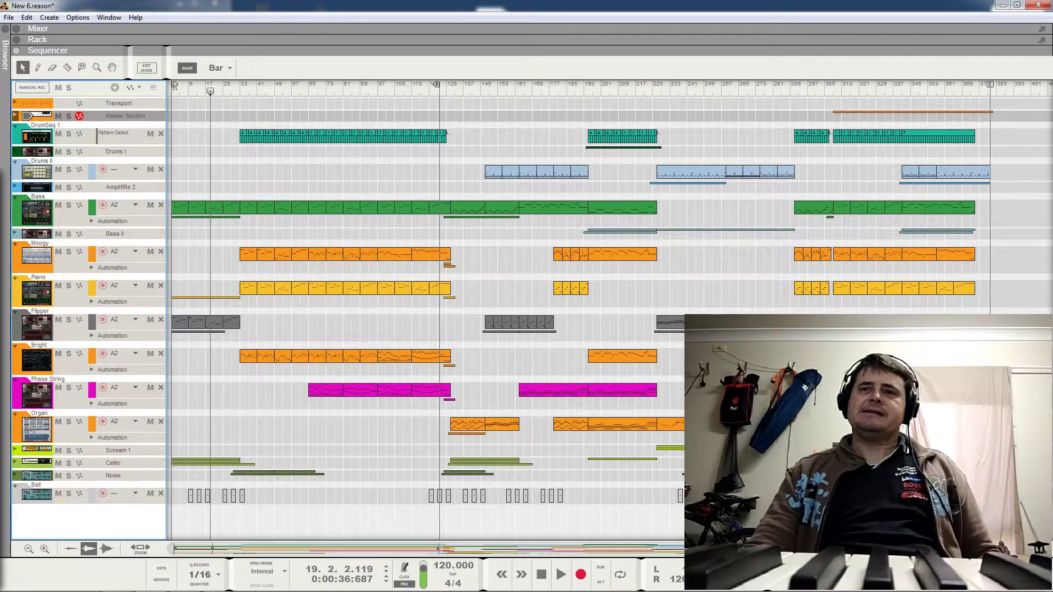
pyautogui.click(15, 486)
# - Collapse the DrumSeq 1, Drums II and Bass tracks and move the play position to bar 382
pyautogui.click(444, 91)
pyautogui.moveTo(444, 96)
pyautogui.mouseDown()
pyautogui.moveTo(561, 93)
pyautogui.moveTo(512, 103)
pyautogui.mouseUp()
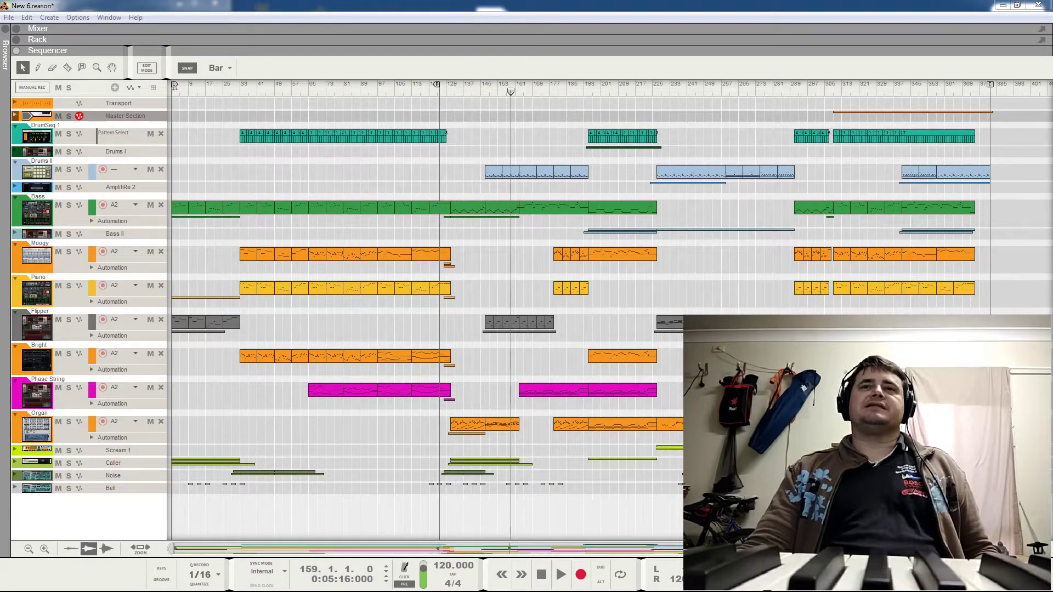
pyautogui.click(16, 129)
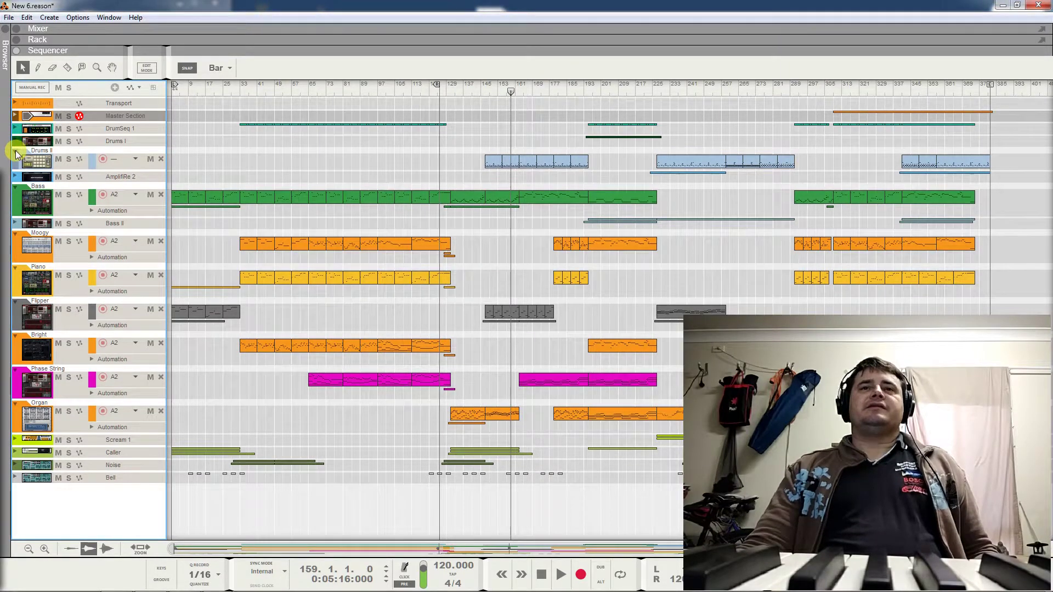
pyautogui.click(15, 152)
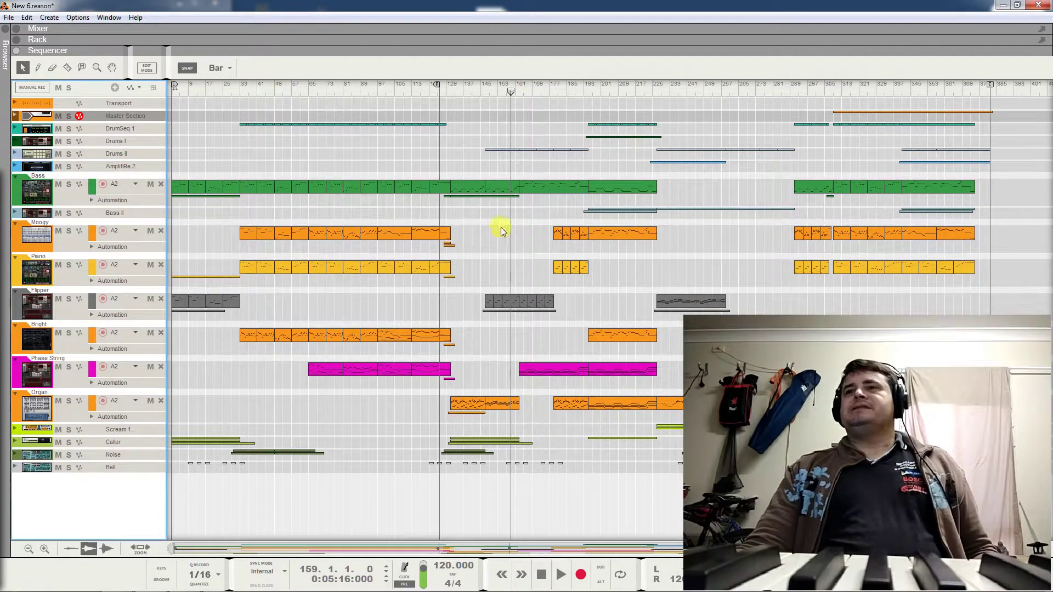
pyautogui.click(993, 92)
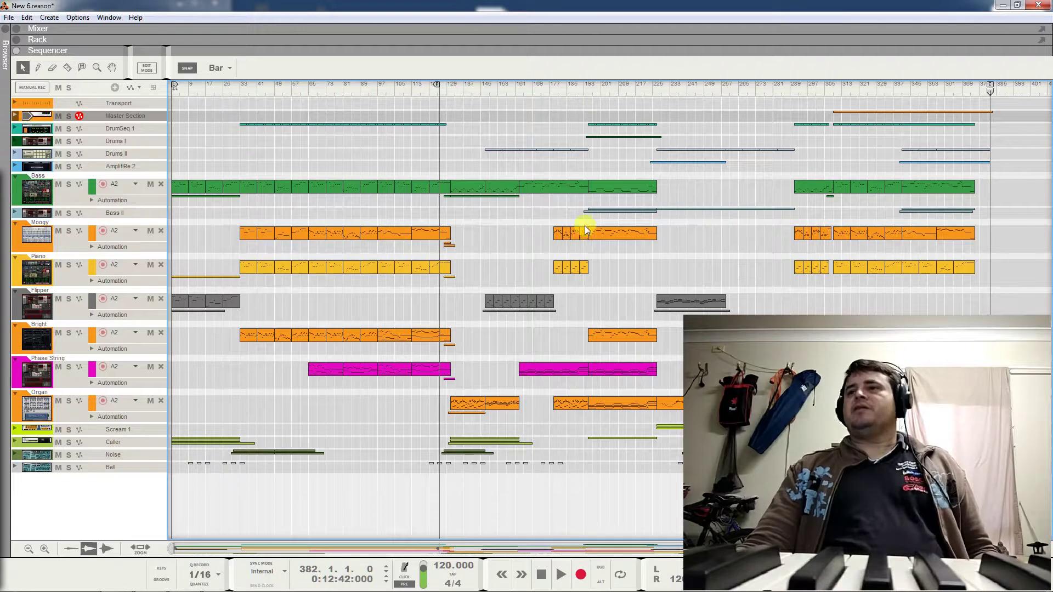
pyautogui.click(19, 181)
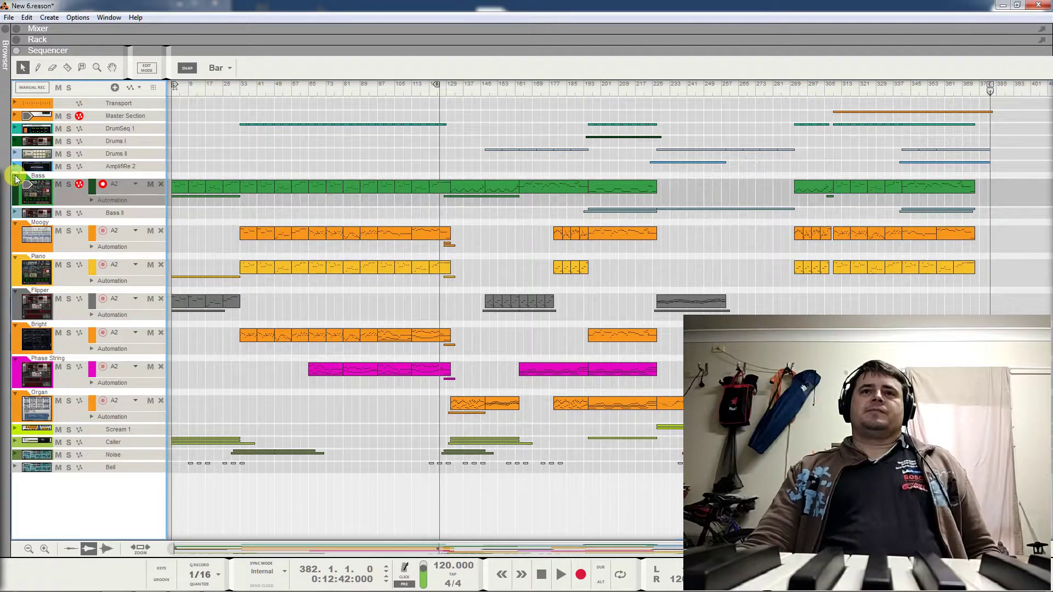
pyautogui.click(16, 179)
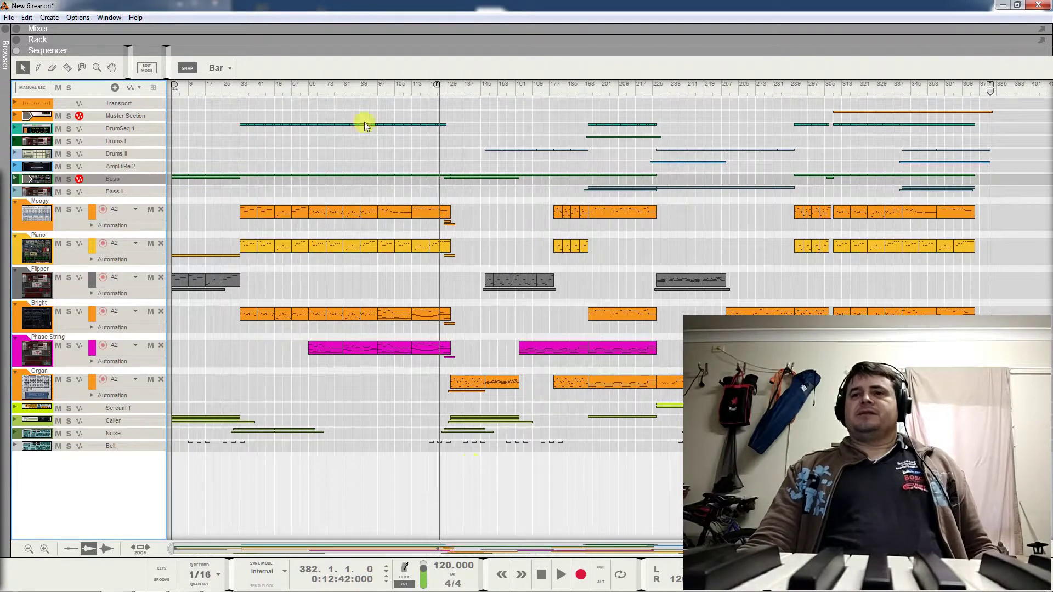
# - Show the rack above the sequencer and examine the Master Section's effects chain, from The Echo and MClass Compressor to the Onyx limiter and beyond
pyautogui.click(17, 46)
pyautogui.moveTo(953, 101); pyautogui.dragTo(939, 38)
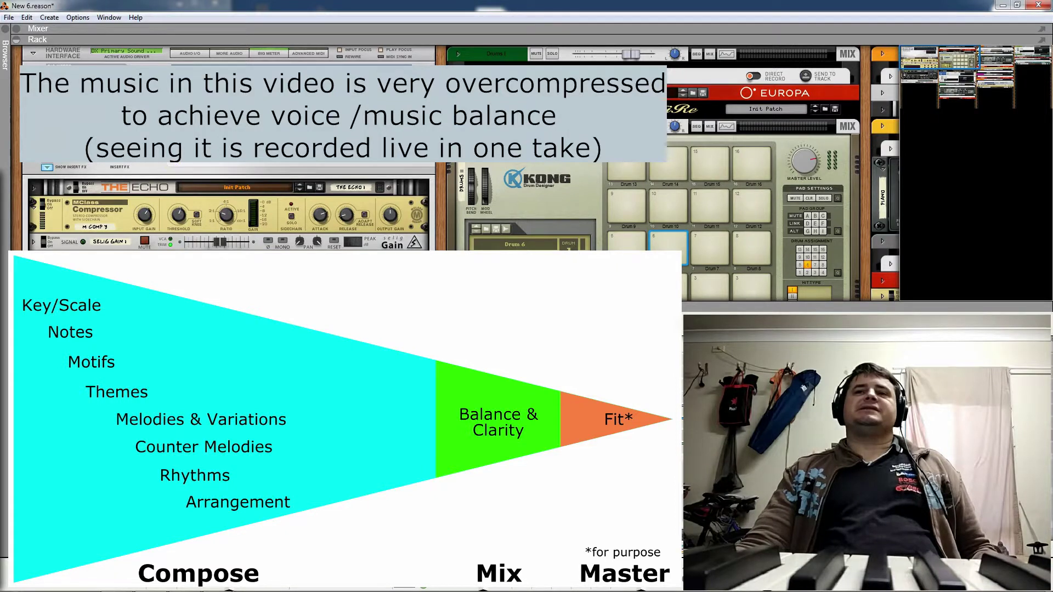
pyautogui.click(171, 141)
pyautogui.scroll(-3, 174, 145)
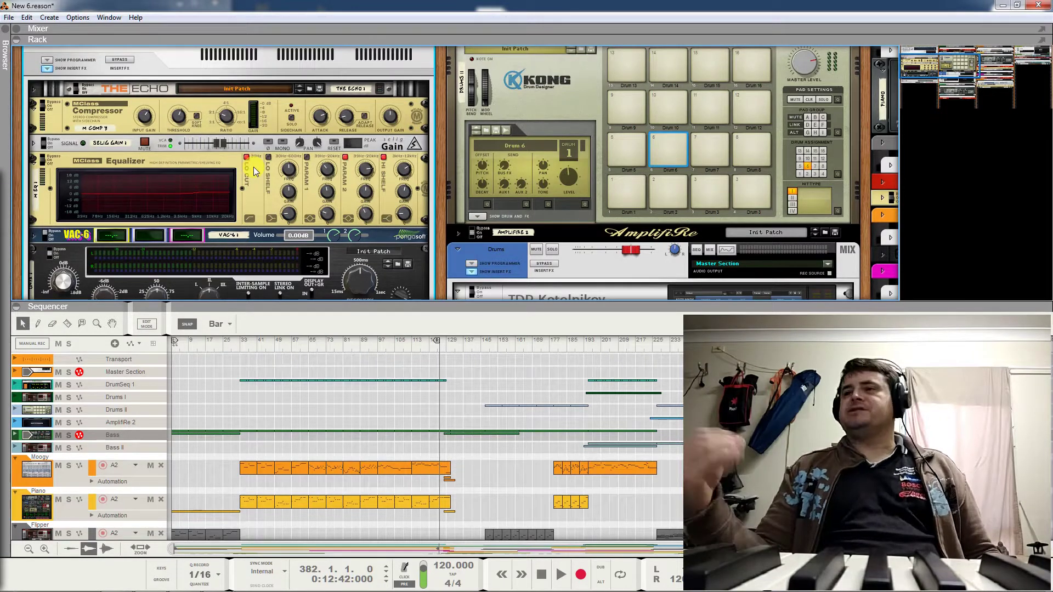
pyautogui.scroll(-2, 253, 167)
pyautogui.scroll(-4, 253, 167)
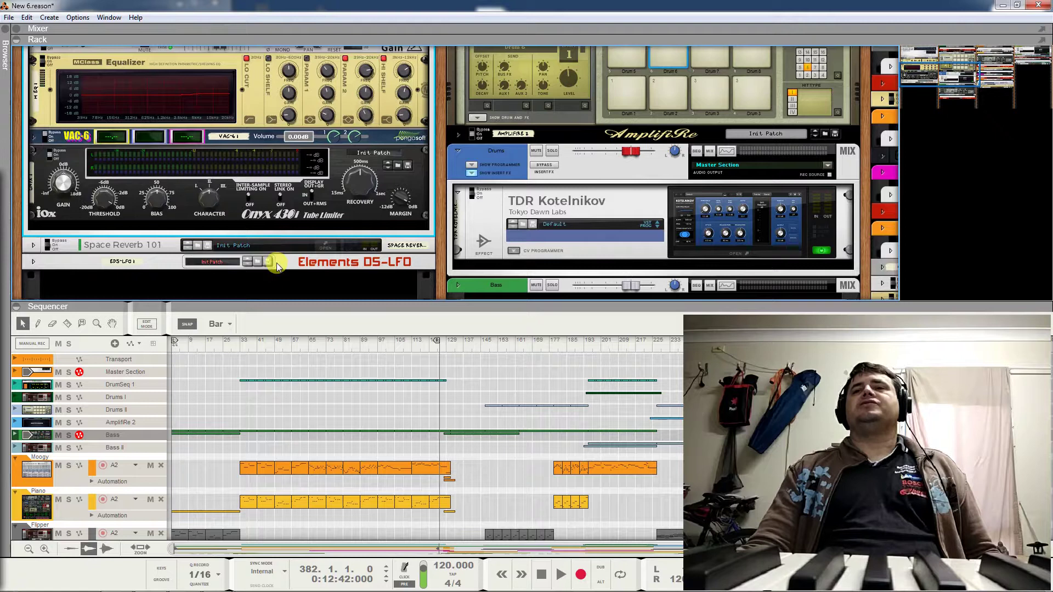
pyautogui.scroll(4, 277, 267)
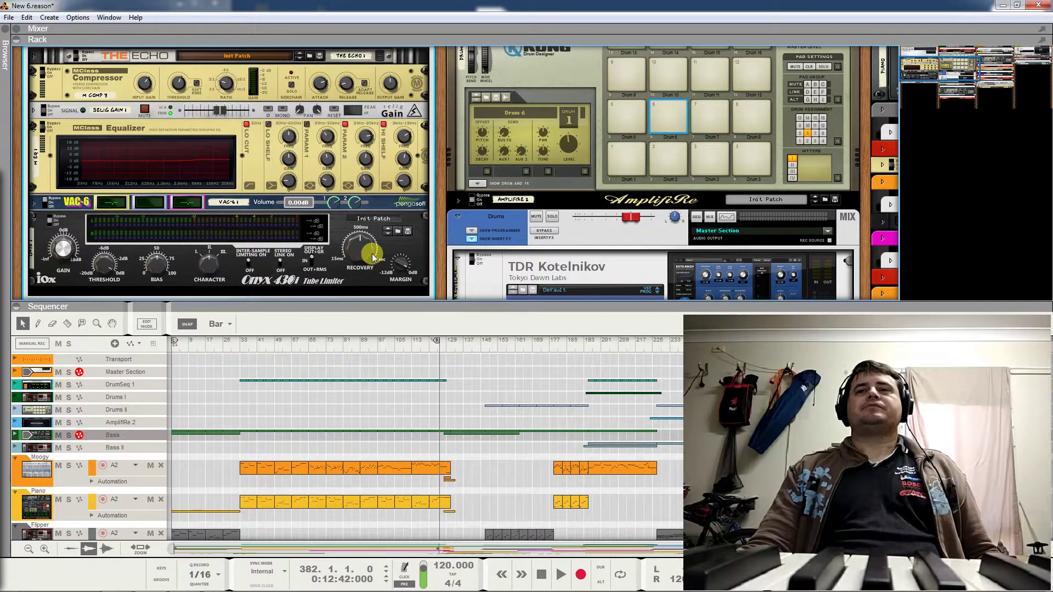
pyautogui.moveTo(372, 257)
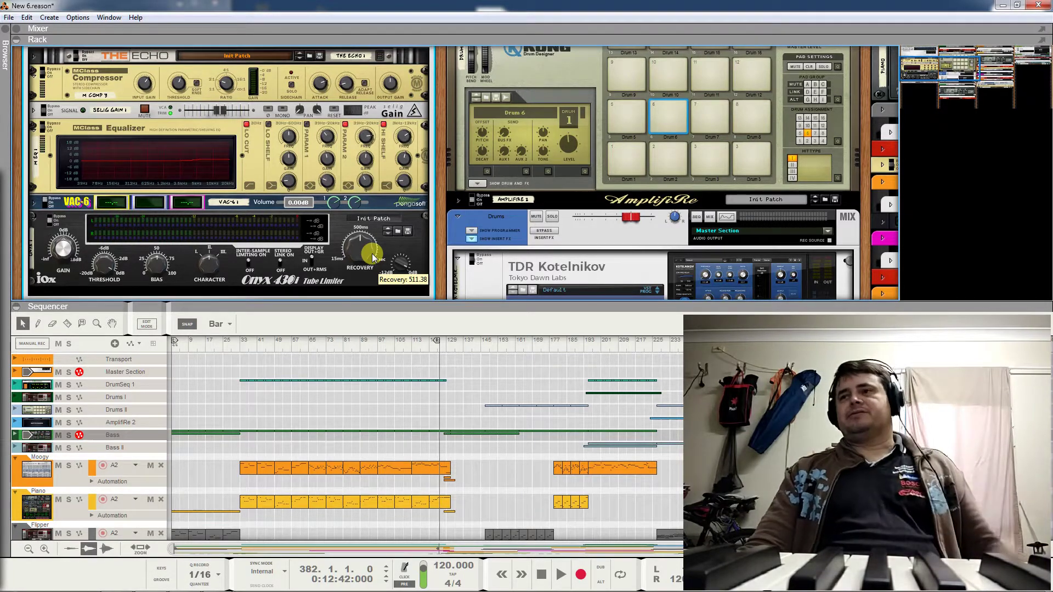
pyautogui.click(931, 56)
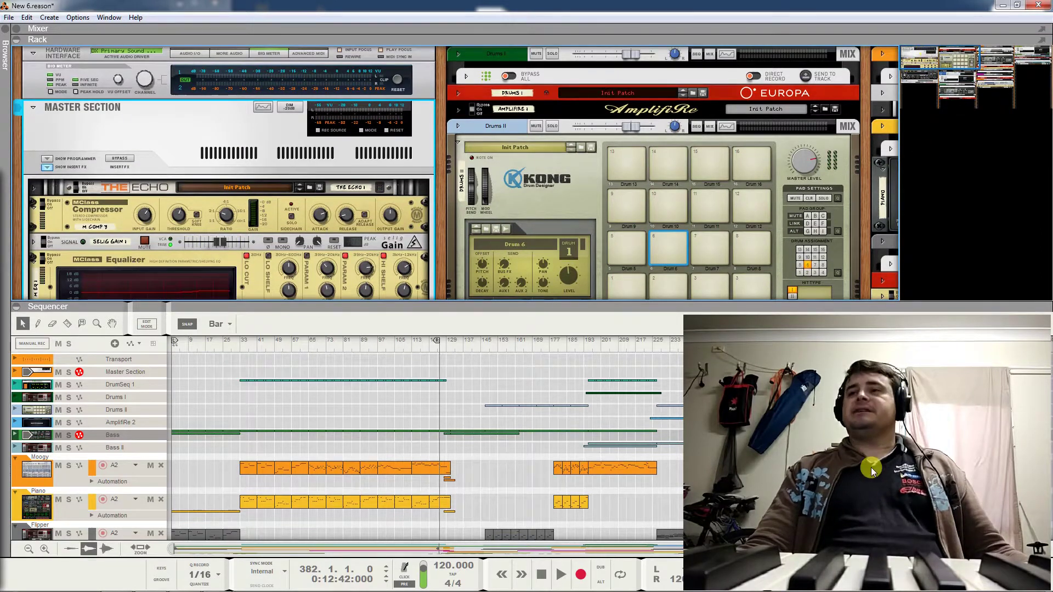